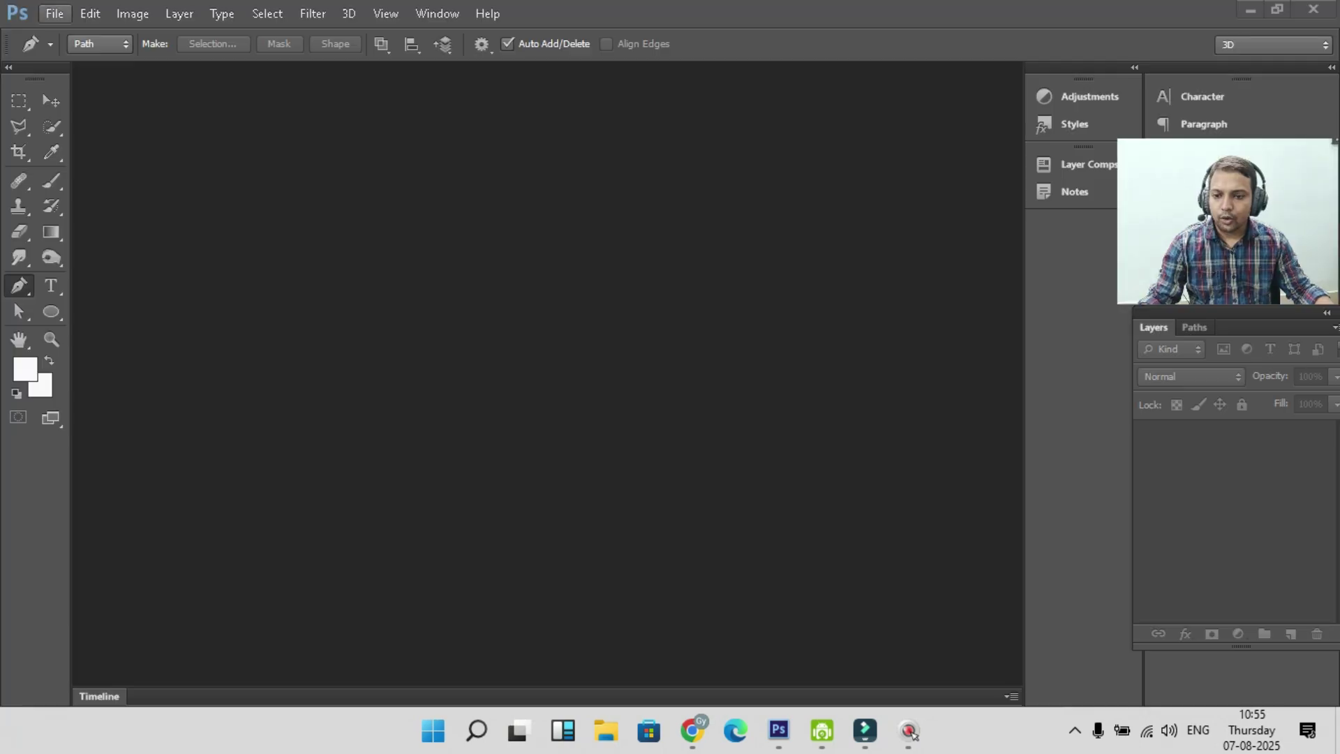
Step: Create a new 1500 by 1500 pixel RGB document with white background contents
click(54, 13)
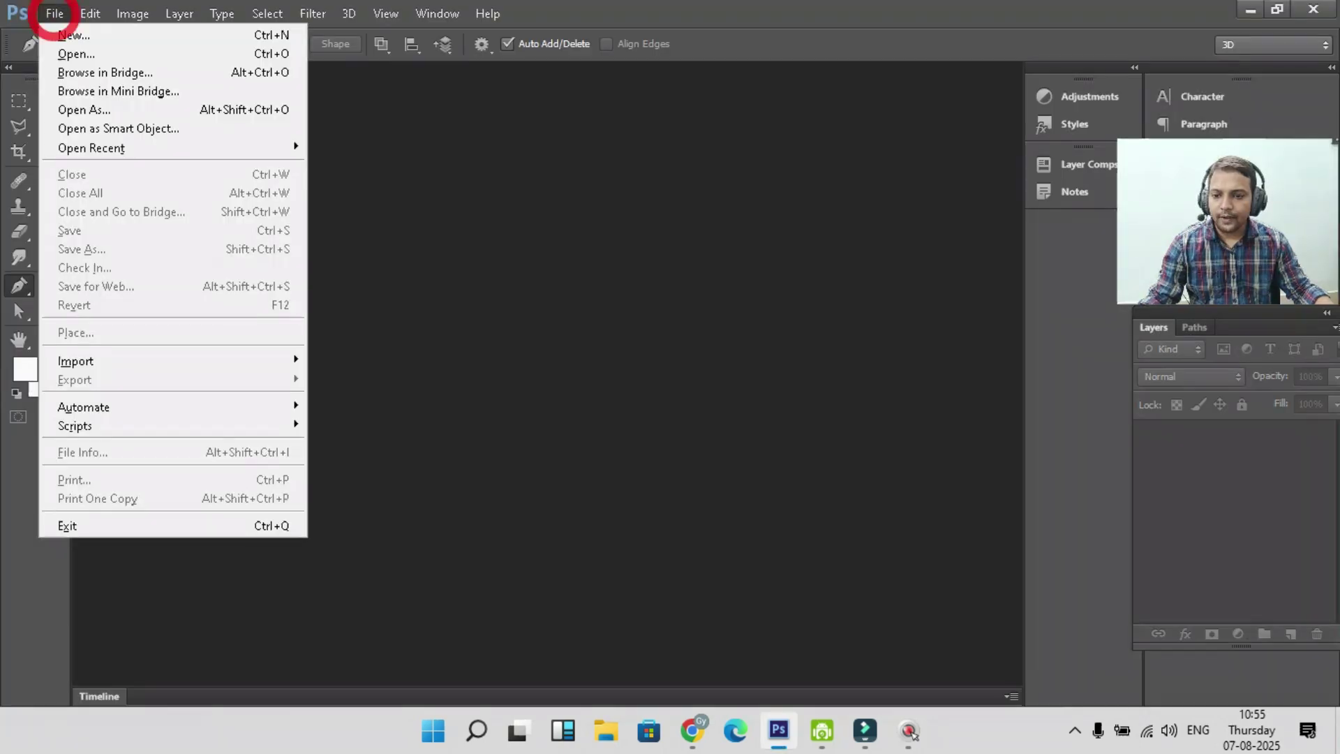
click(77, 32)
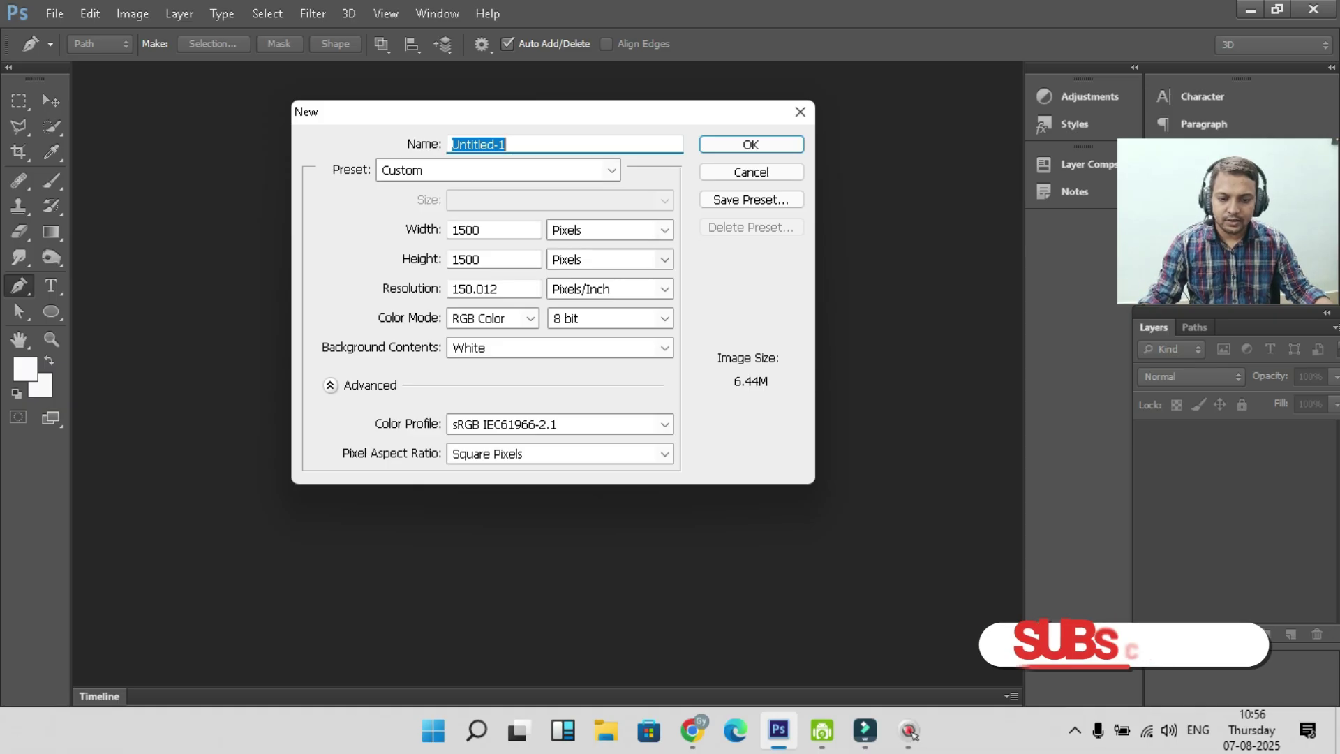
click(742, 143)
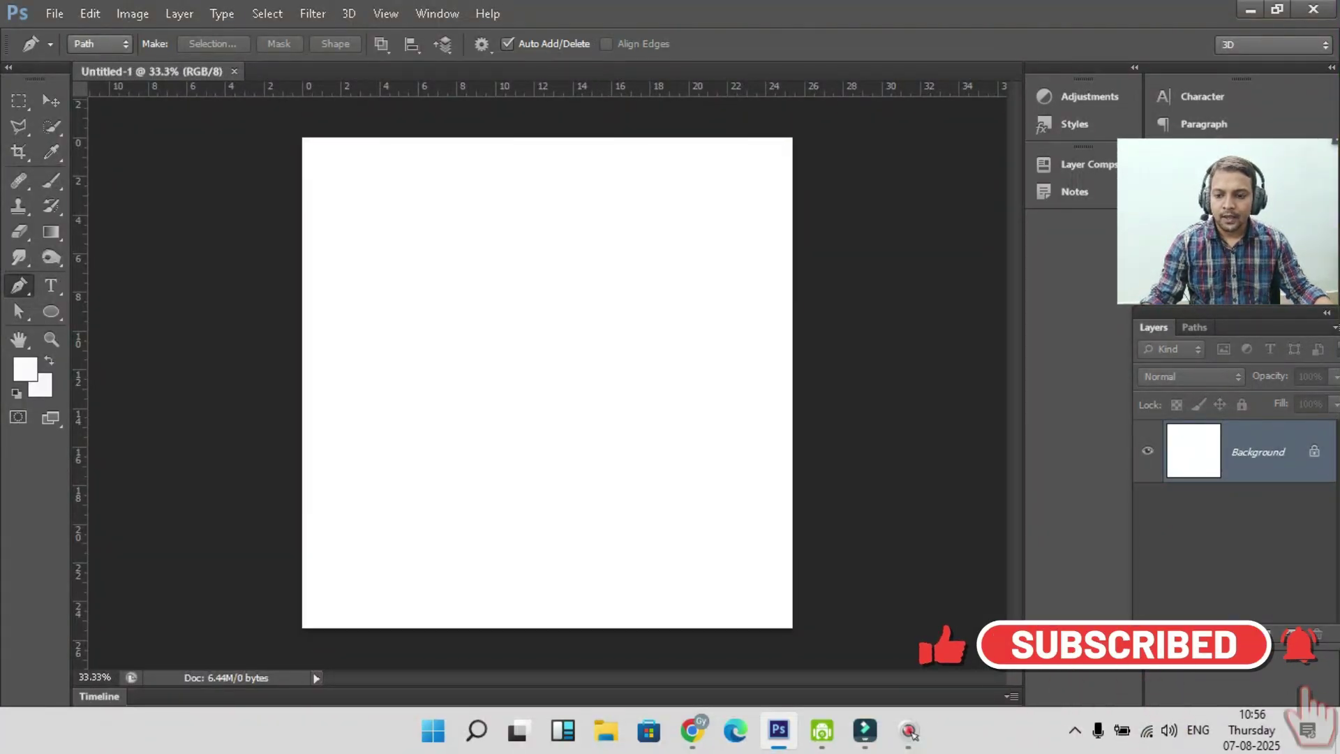
Step: Draw an S-shaped three-point Pen tool path from the canvas's lower-left area to its upper-right area
right_click(18, 285)
click(97, 282)
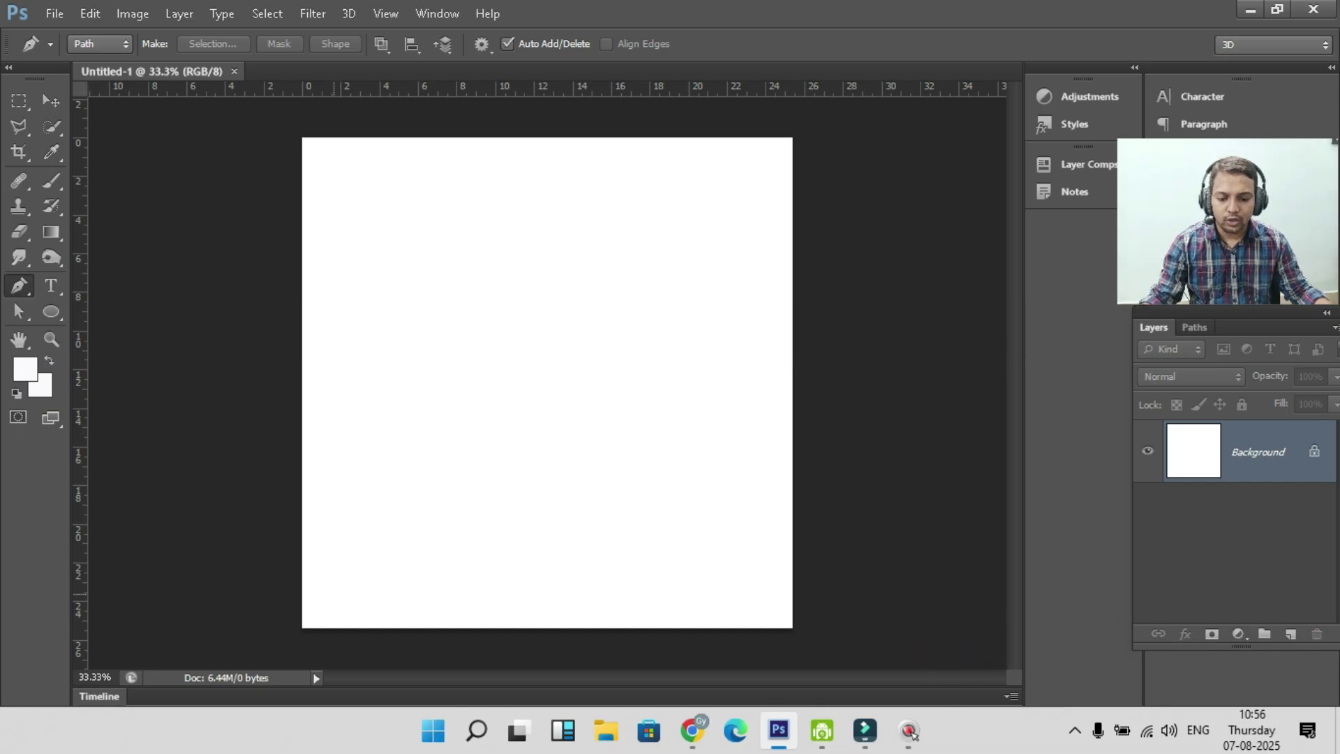
click(331, 598)
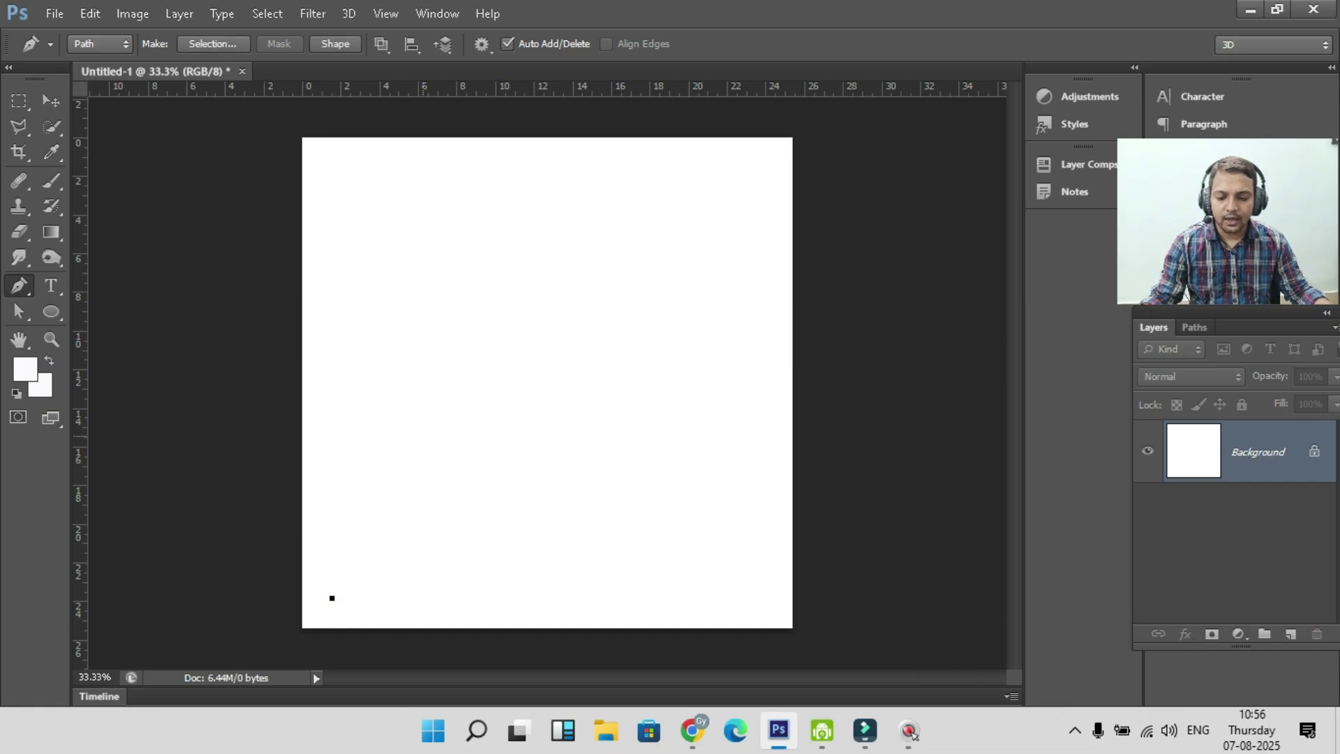
drag(478, 408, 608, 395)
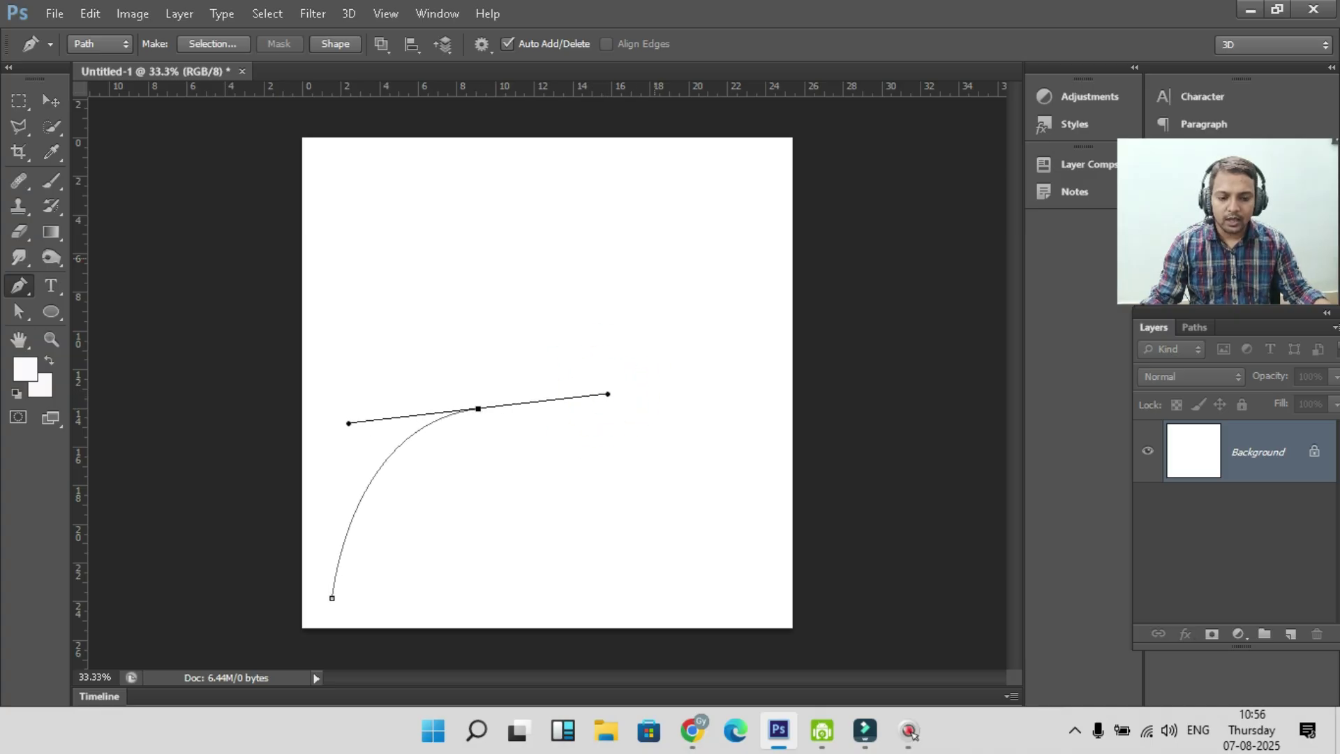
drag(673, 218, 663, 134)
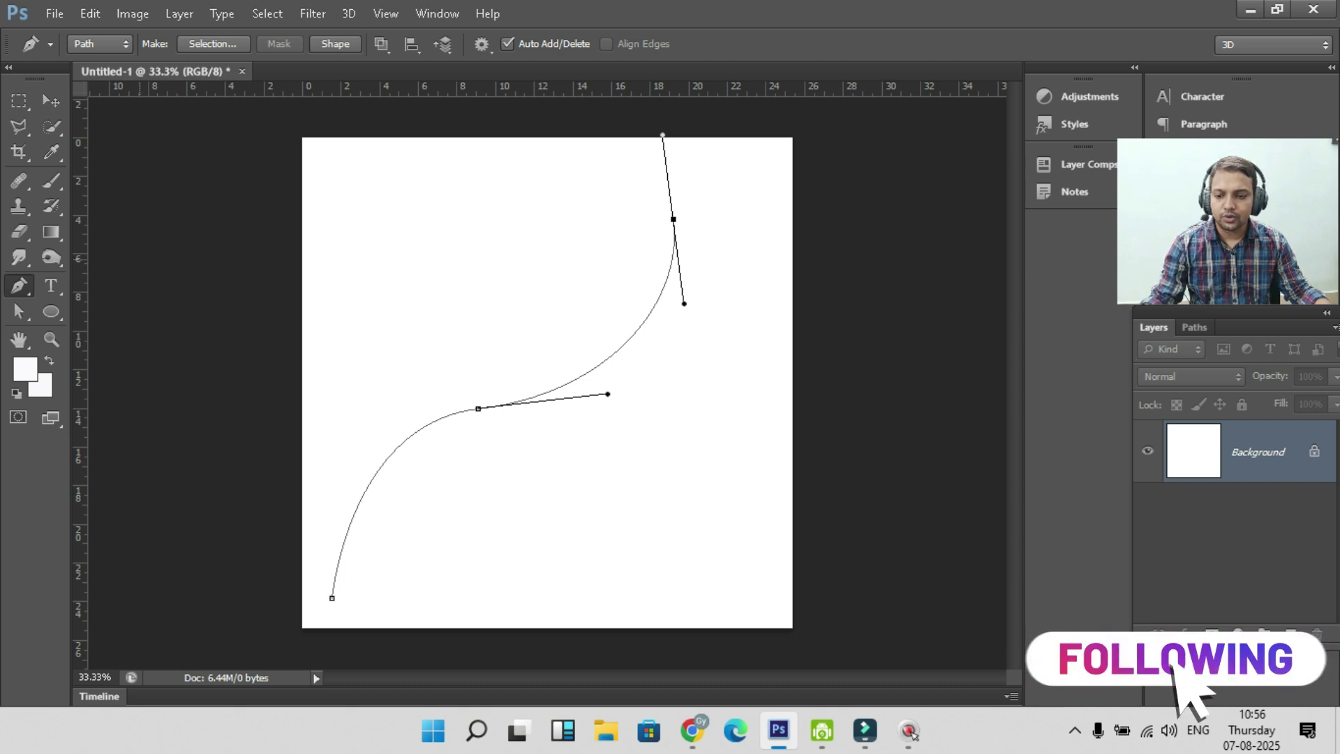
Step: Stroke the curved path with the Brush, keeping Simulate Pressure enabled
right_click(576, 377)
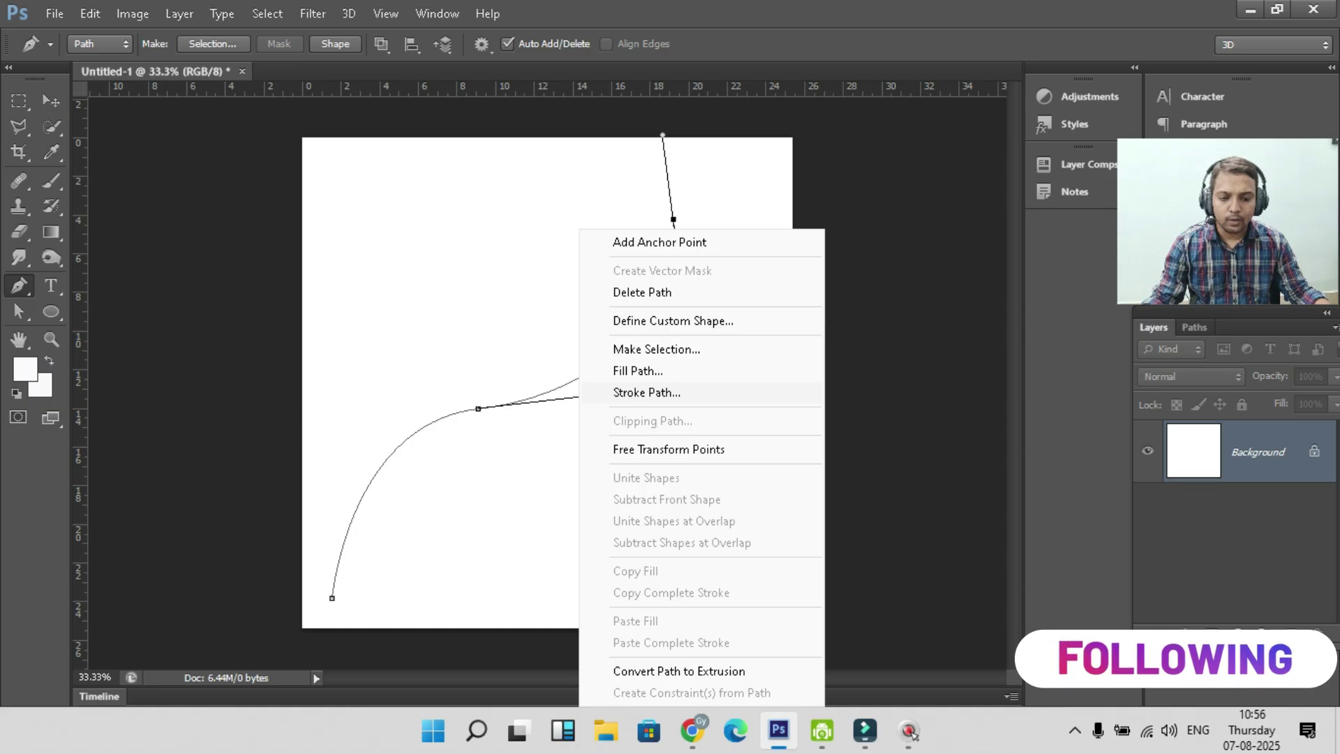
click(646, 392)
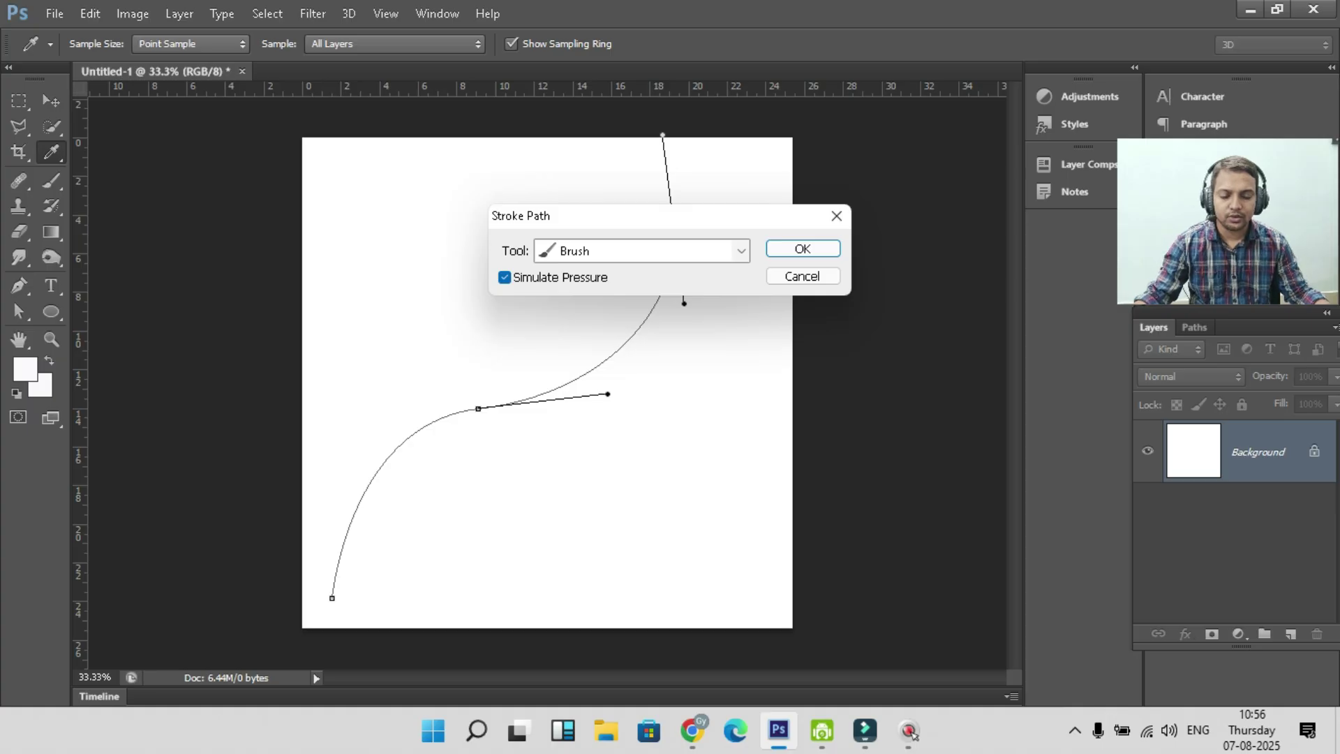
click(802, 249)
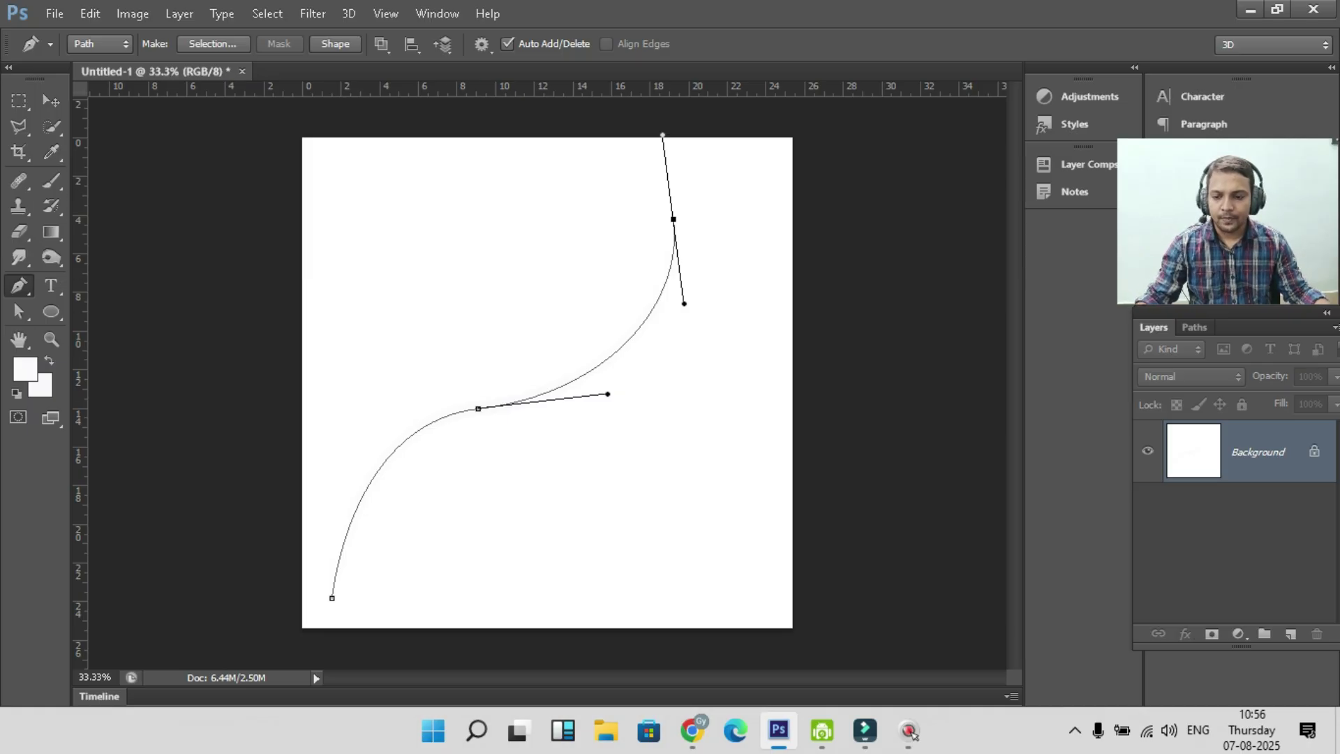
Step: Set the Brush tool to a hard round tip at 43 px and 100% hardness
click(50, 181)
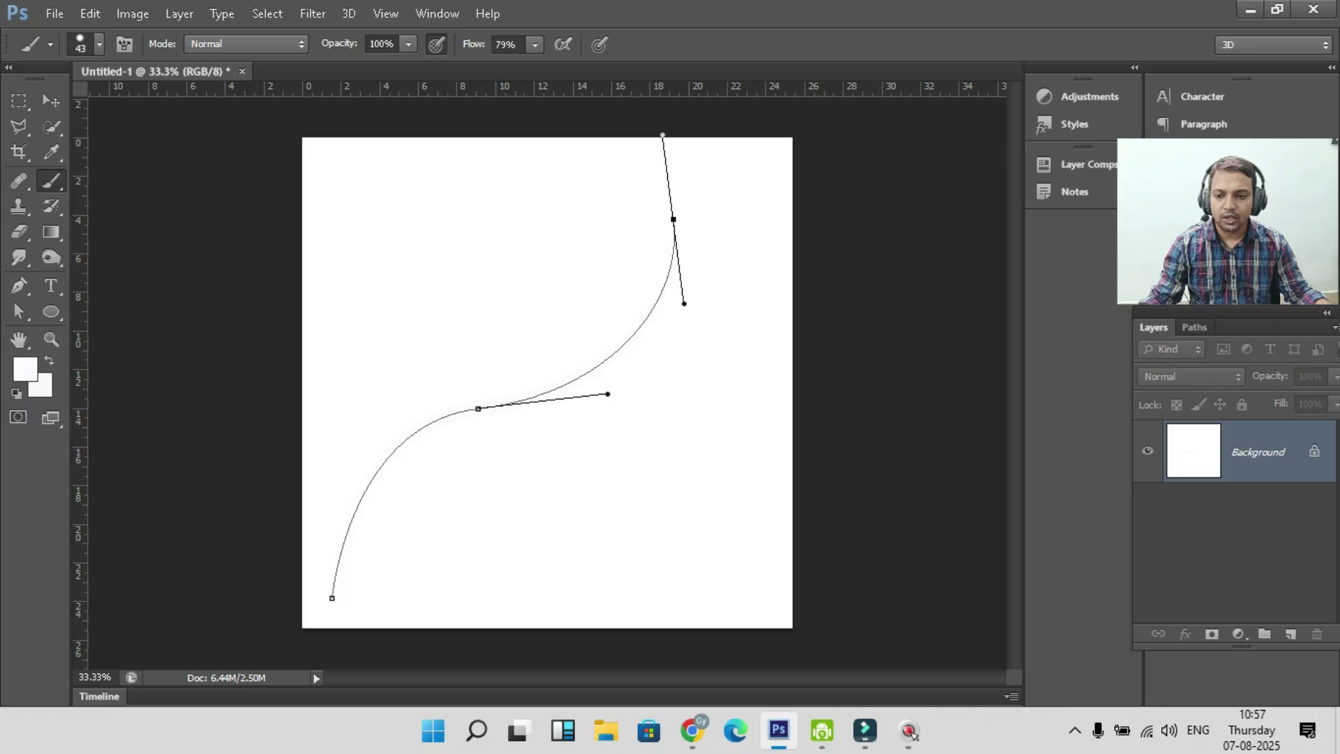
click(85, 44)
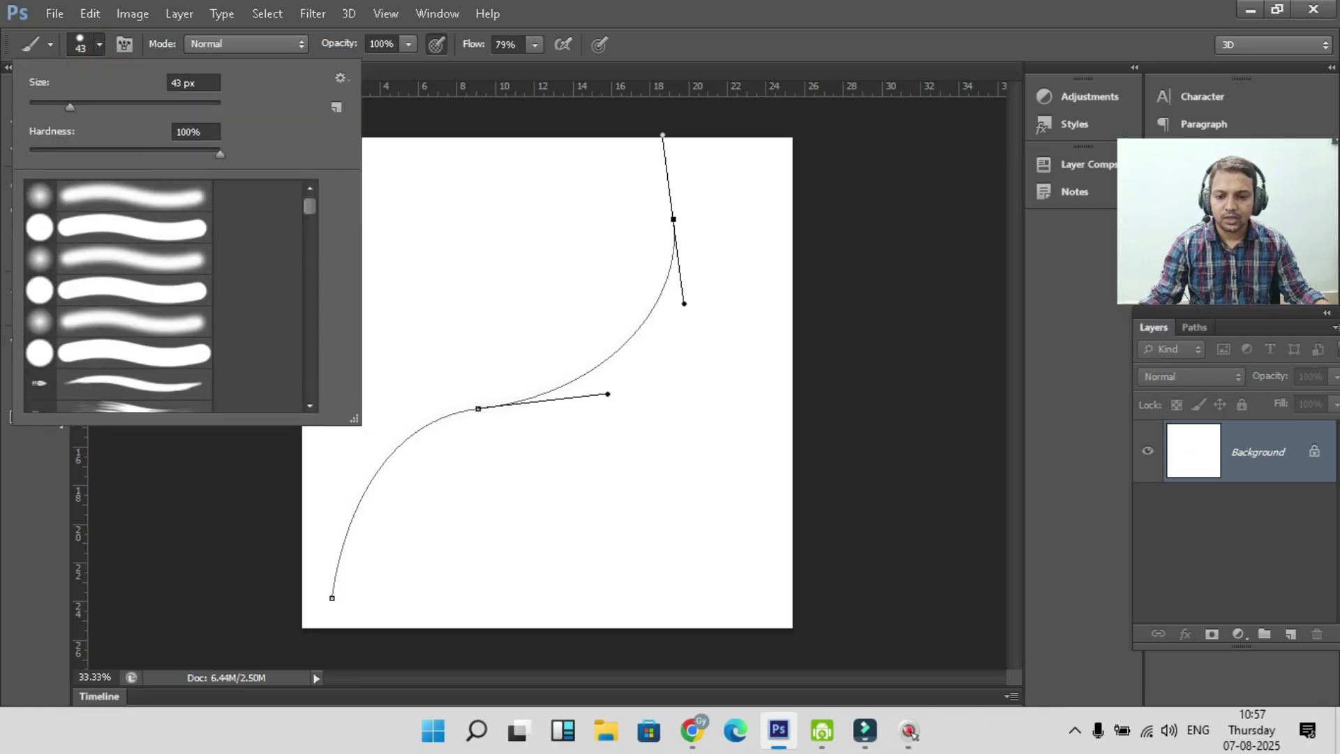
click(119, 227)
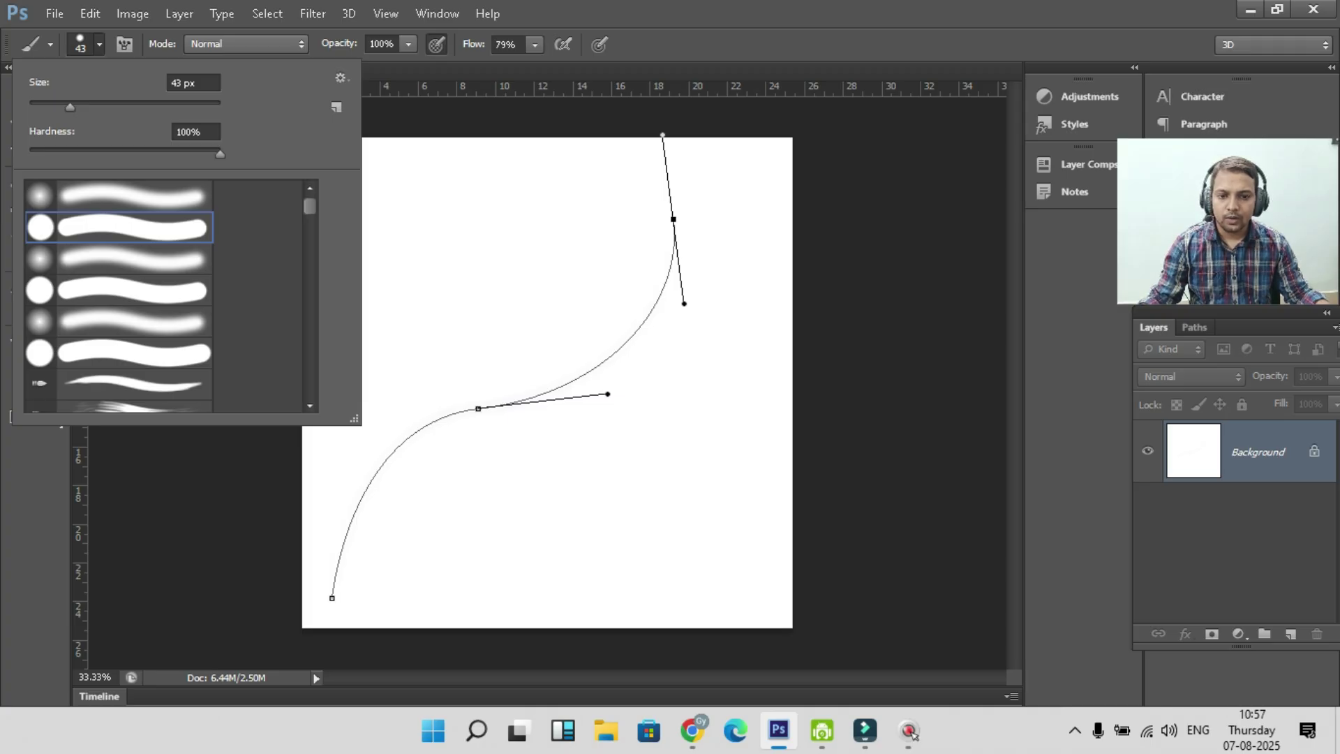
click(173, 266)
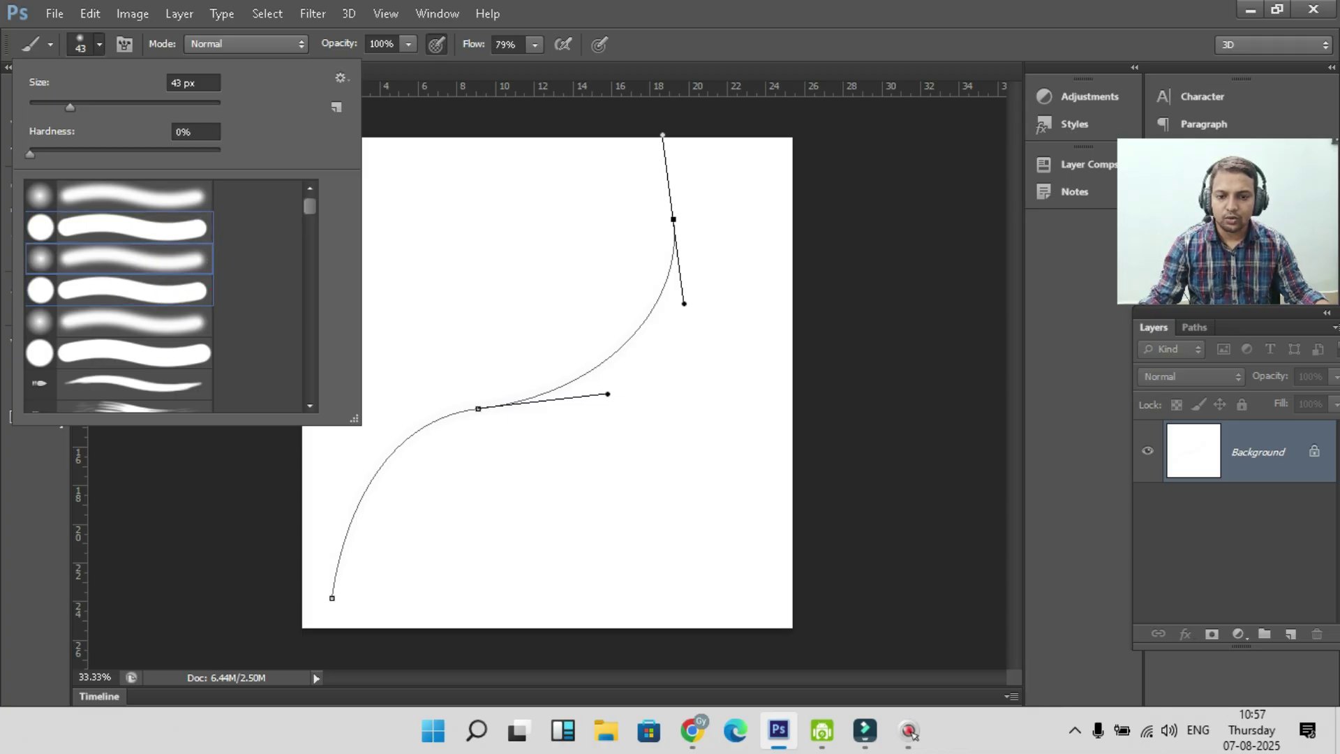
click(170, 381)
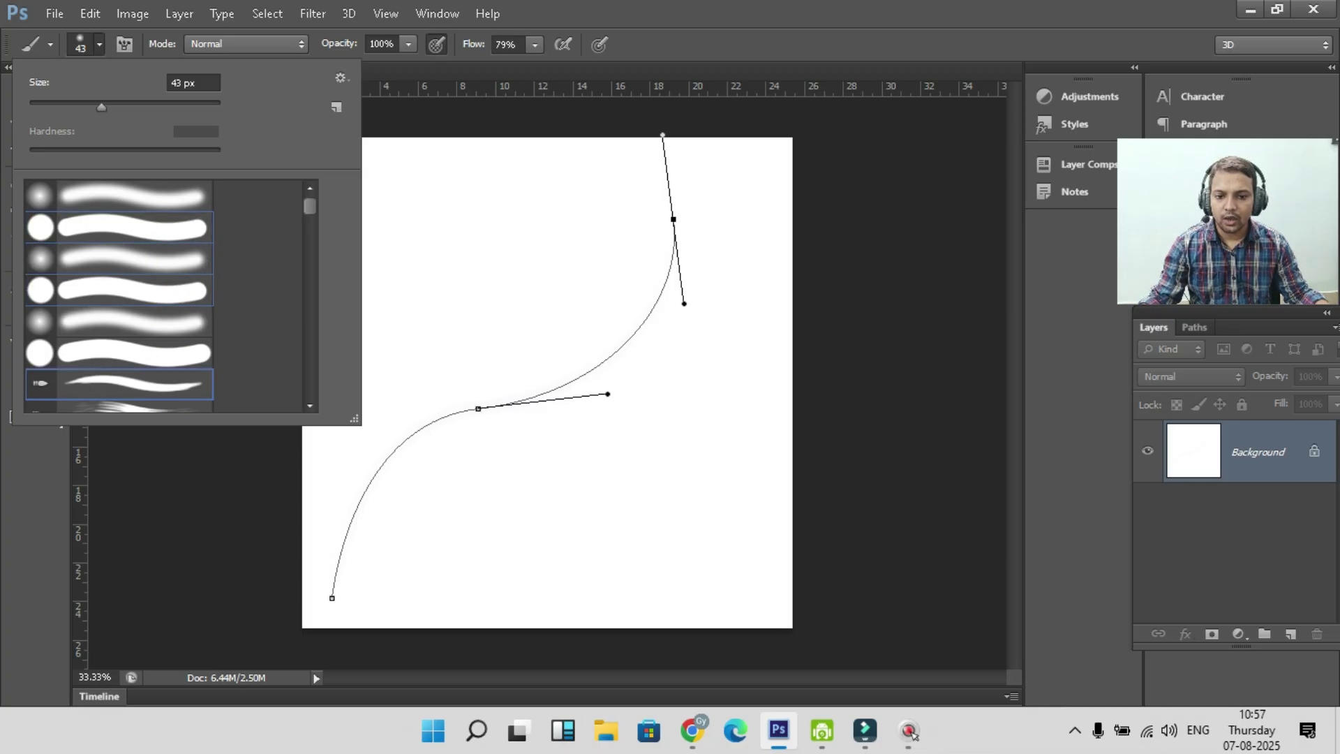
click(133, 228)
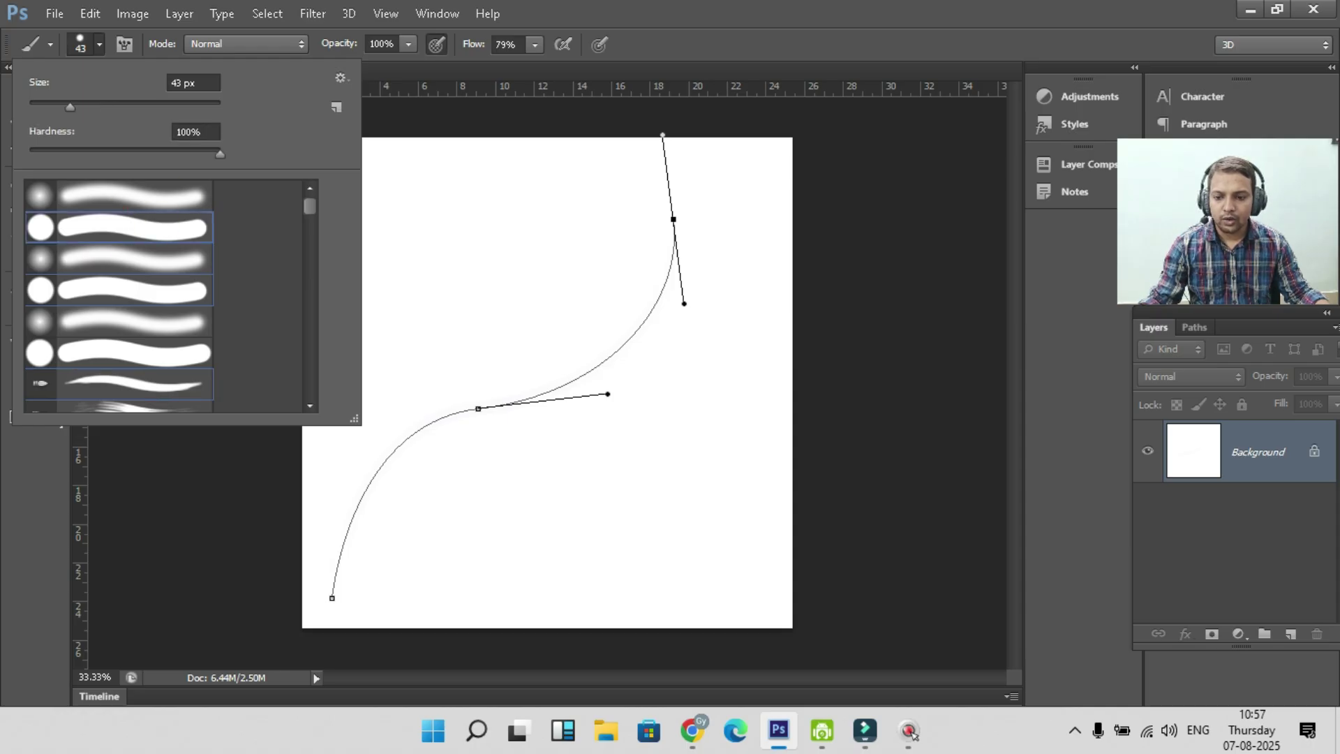
key(Return)
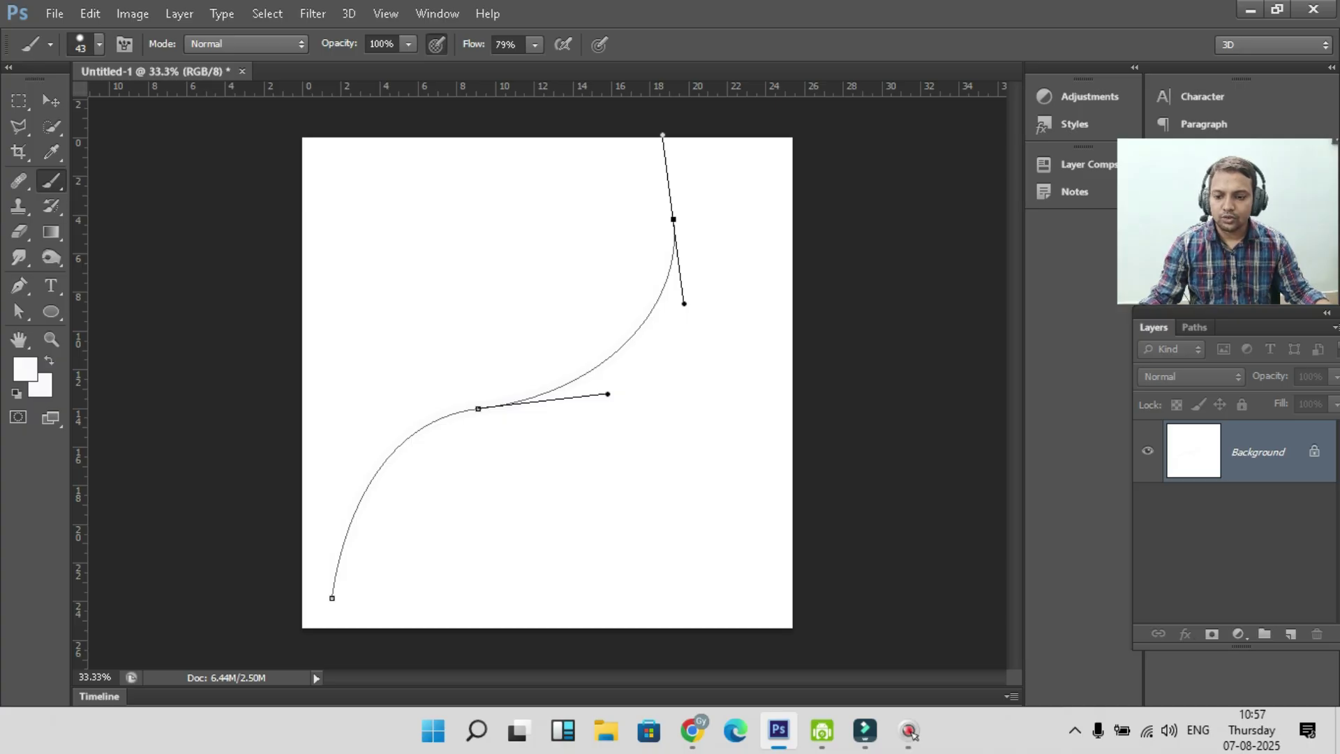
Step: Set the foreground color to a deep, saturated blue
click(25, 368)
click(386, 246)
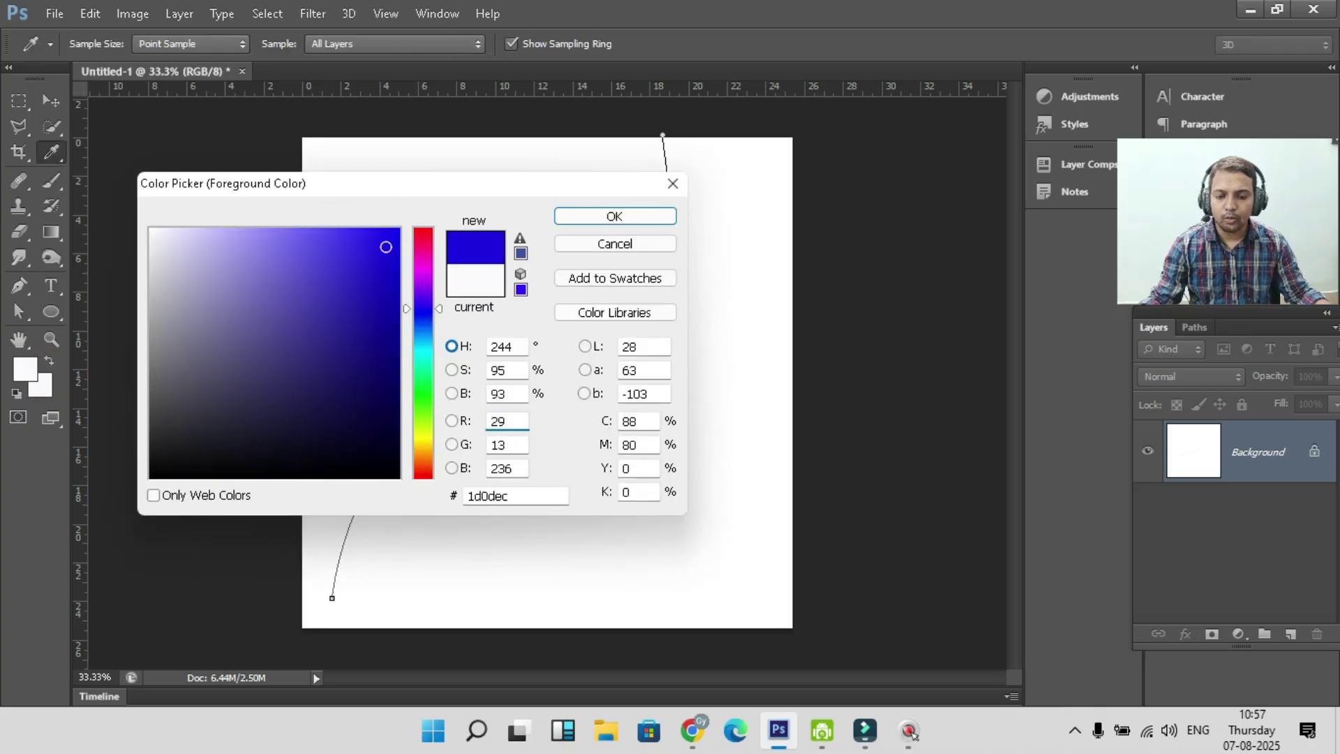
click(663, 217)
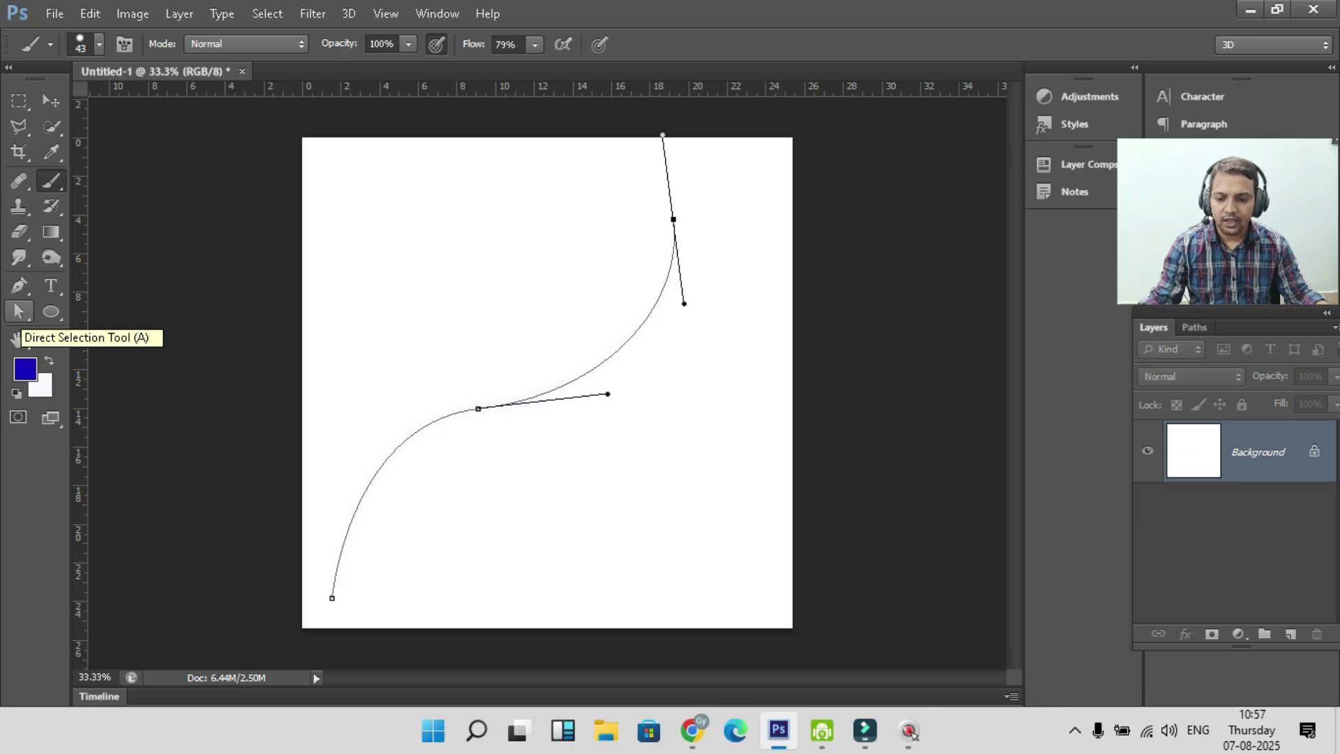
Step: Stroke the curved path with the Brush in blue, with Simulate Pressure turned off
click(19, 285)
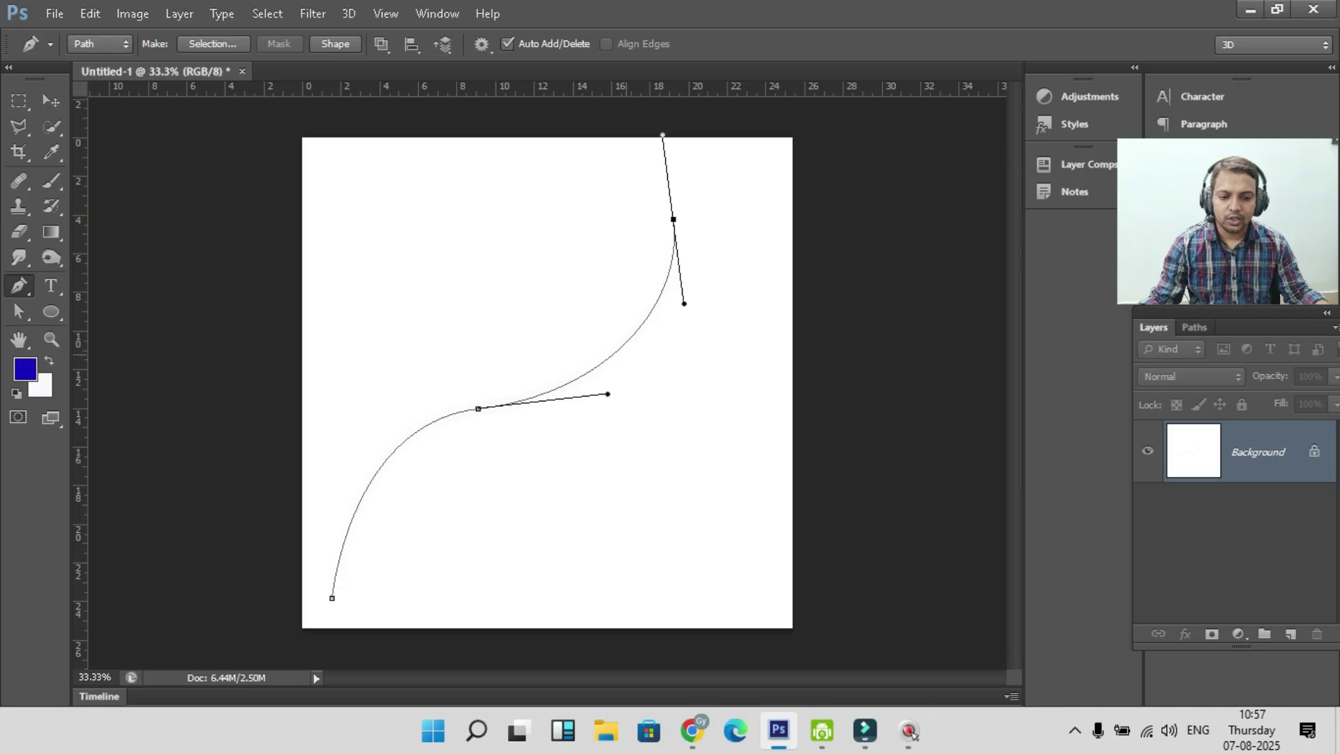
right_click(617, 393)
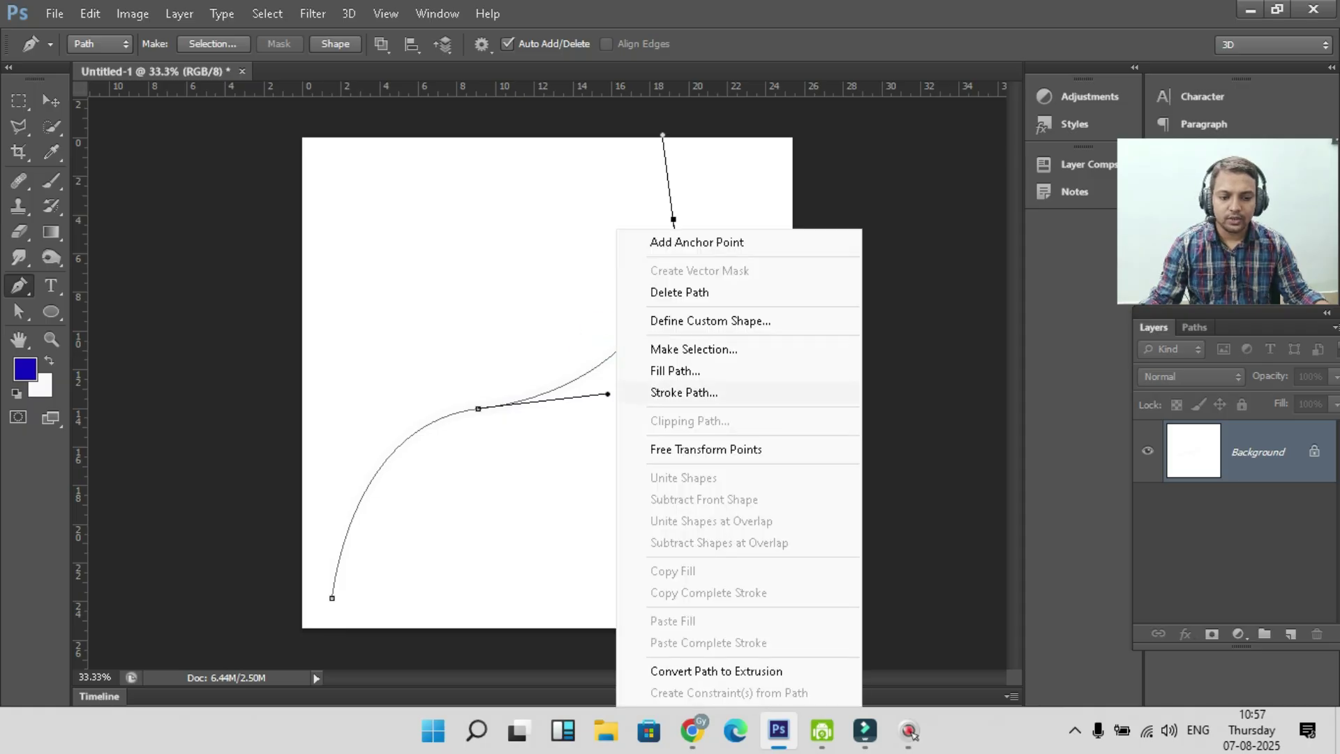
click(691, 393)
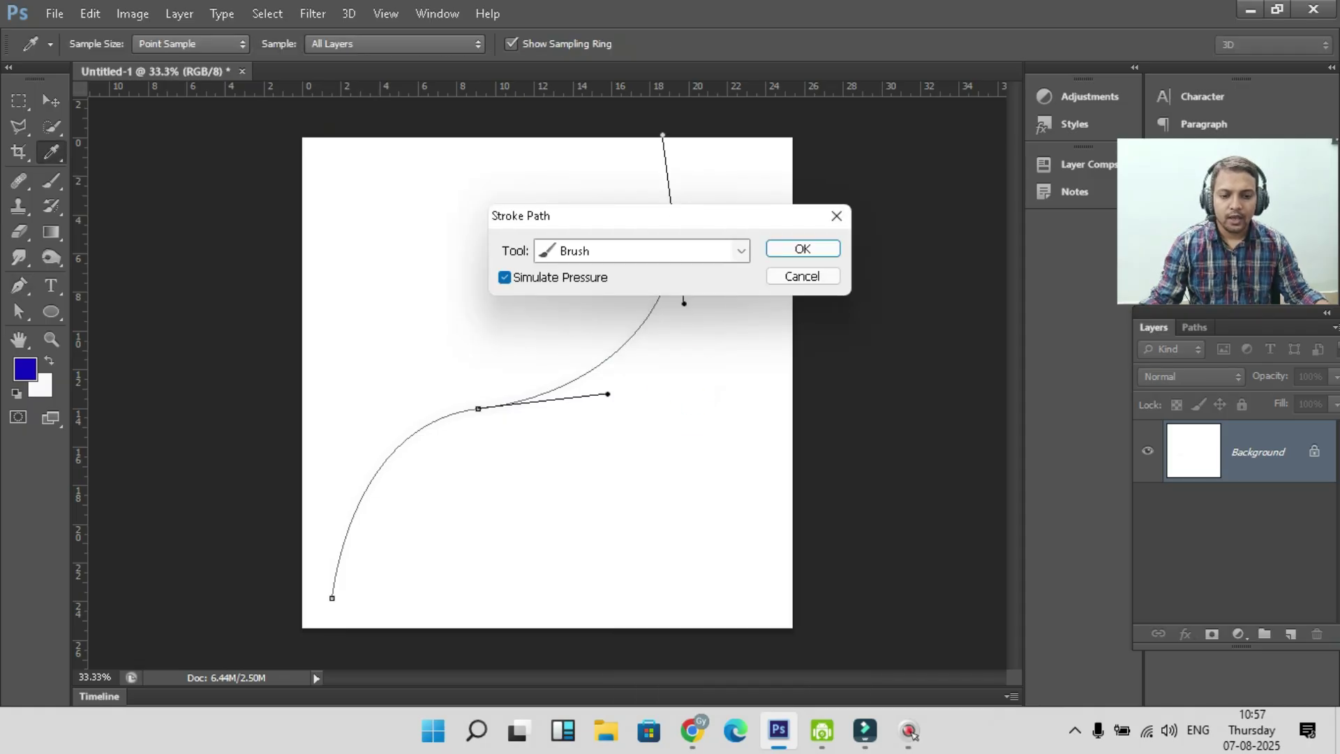
click(504, 277)
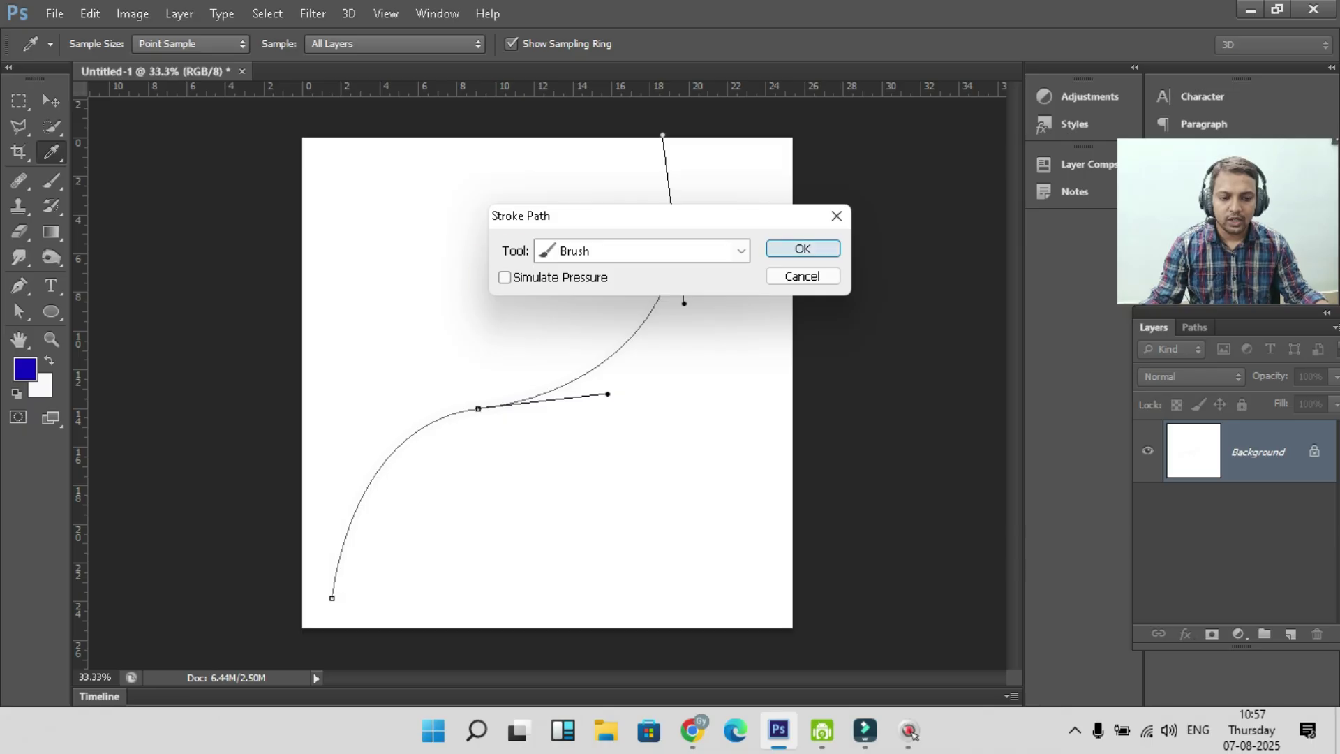
click(802, 249)
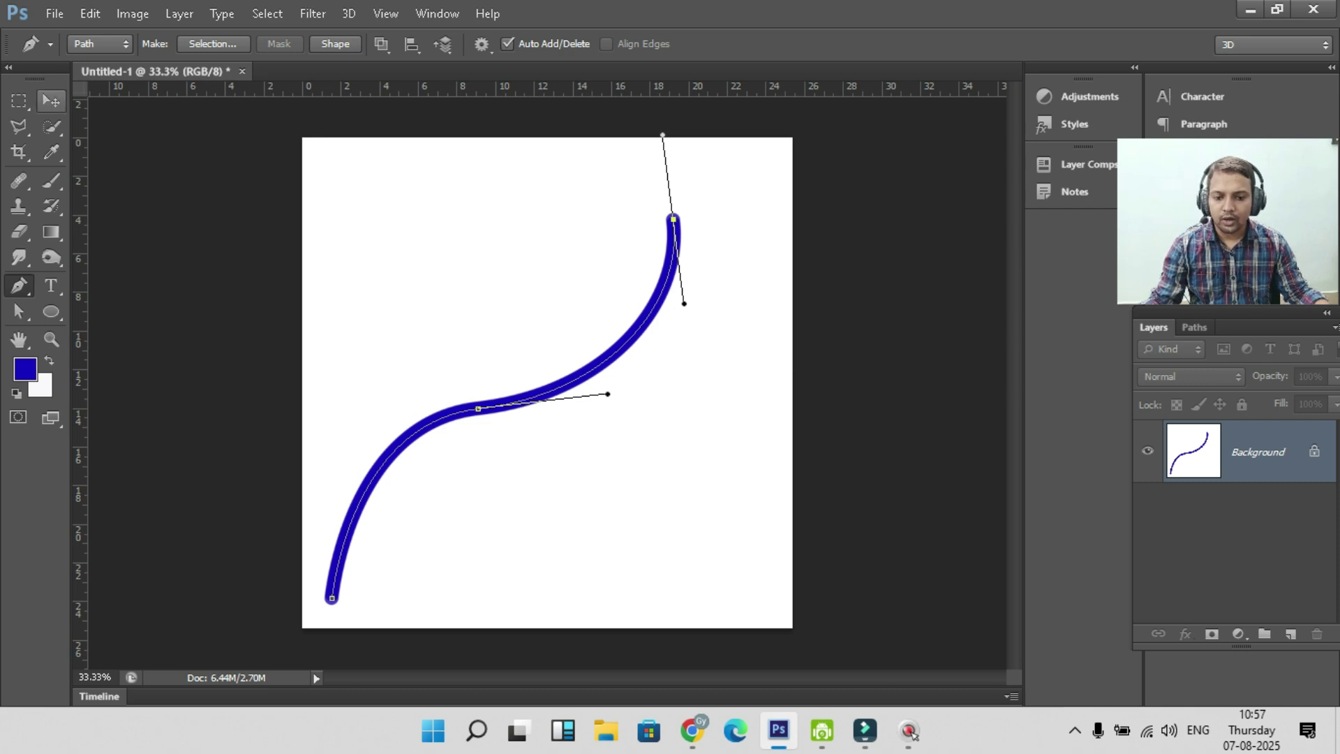
Step: Undo both path strokes and the curve segments back to the path's first anchor point
key(ctrl+alt+z)
key(ctrl+alt+z)
key(ctrl+alt+z)
key(ctrl+alt+z)
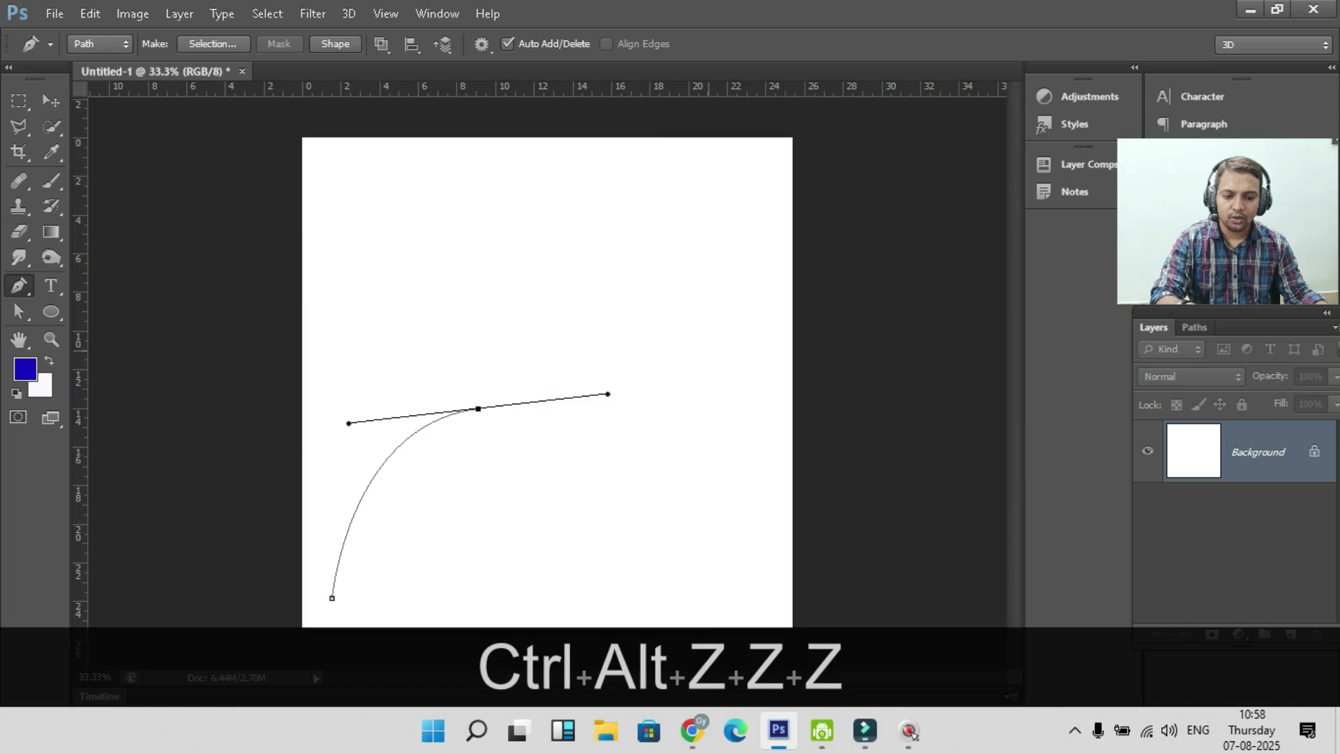
key(ctrl+alt+z)
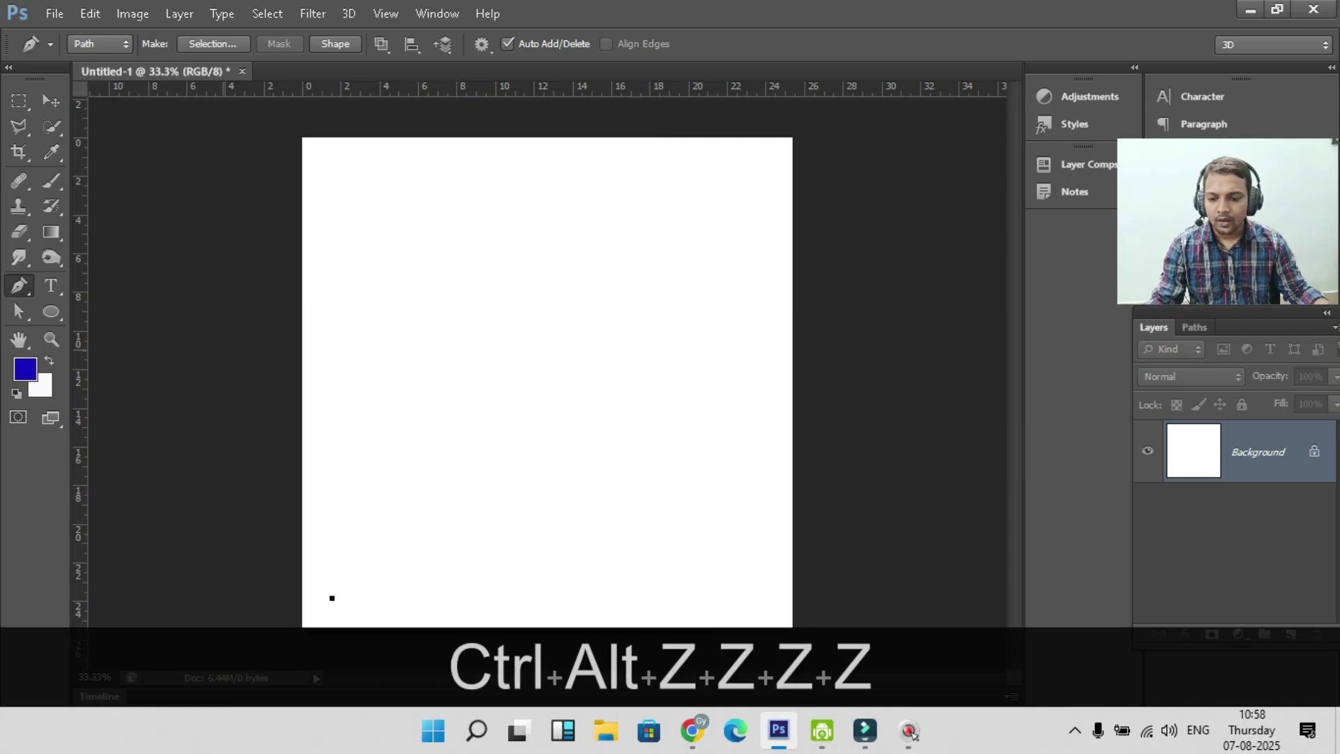
Step: Draw a large ellipse in the middle of the canvas with the Ellipse tool in Path mode
key(u)
right_click(51, 311)
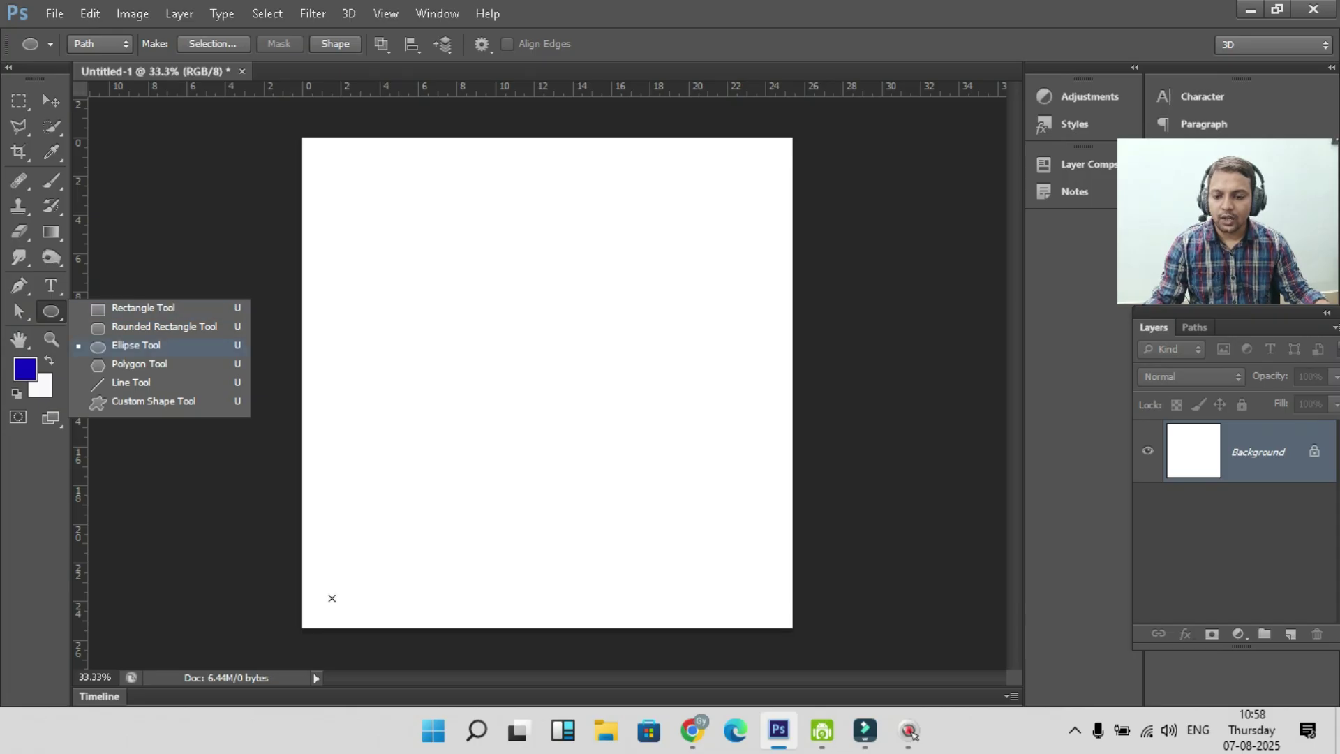
click(126, 346)
click(99, 44)
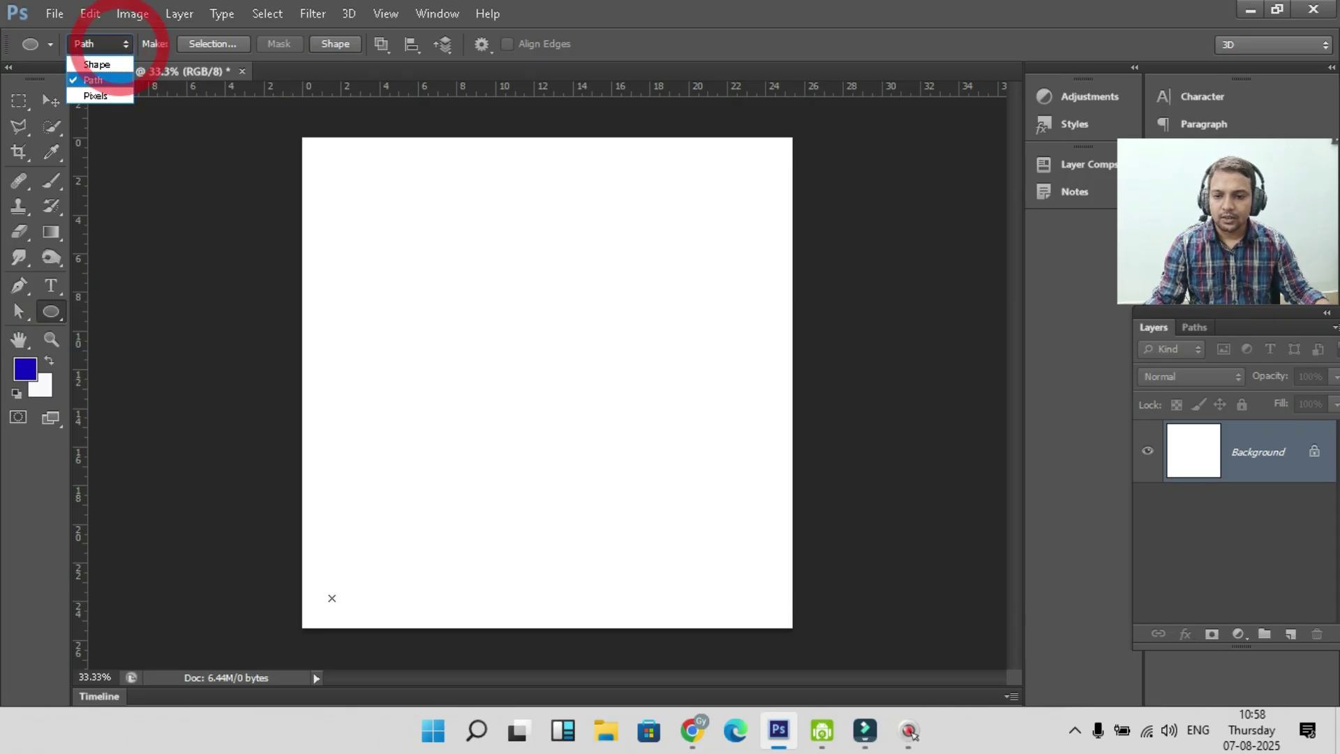
click(98, 75)
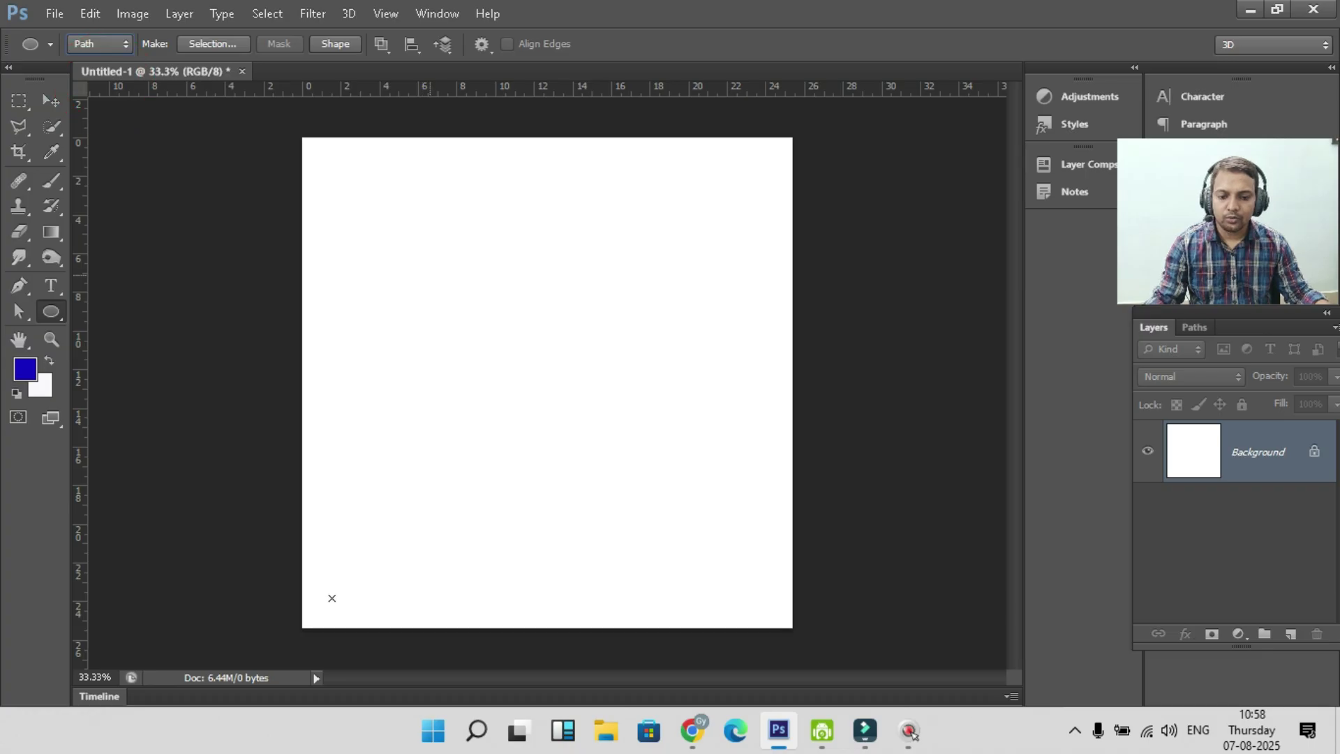
drag(427, 271, 691, 499)
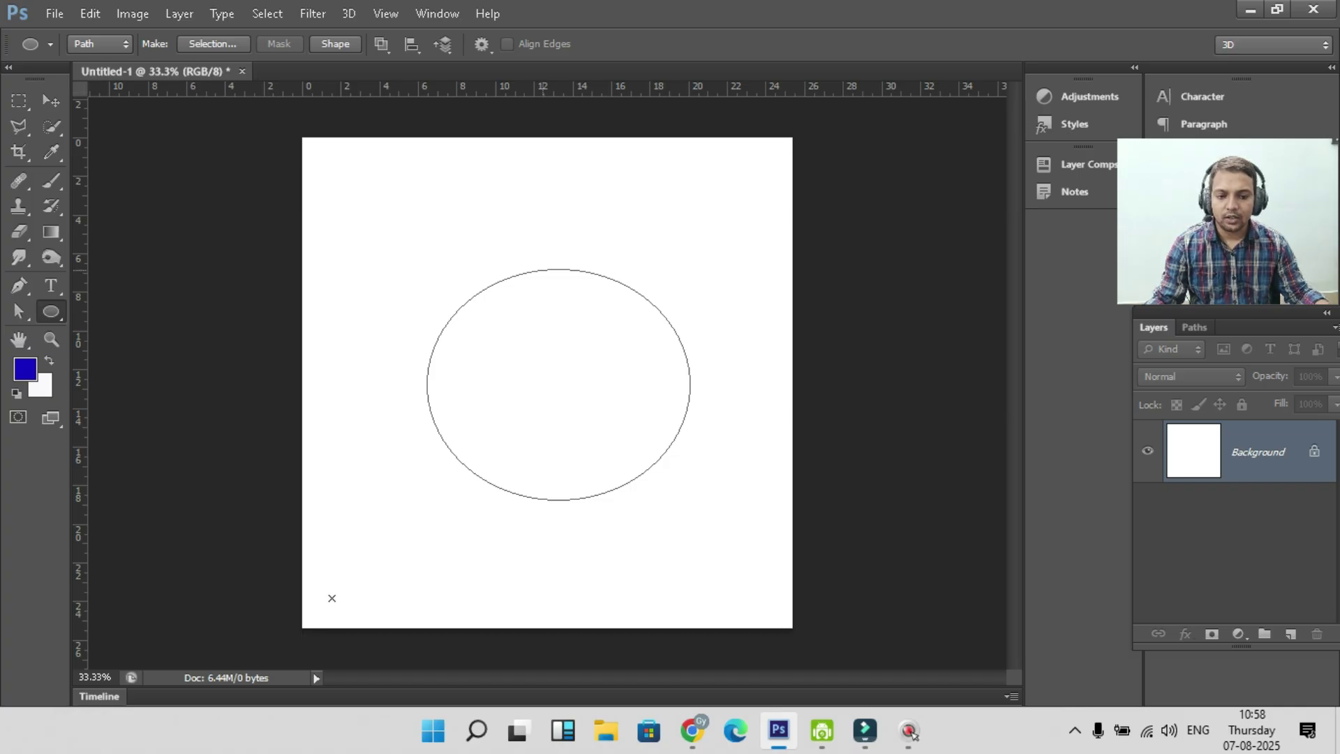
Step: Stroke the ellipse path with the blue Brush
right_click(543, 256)
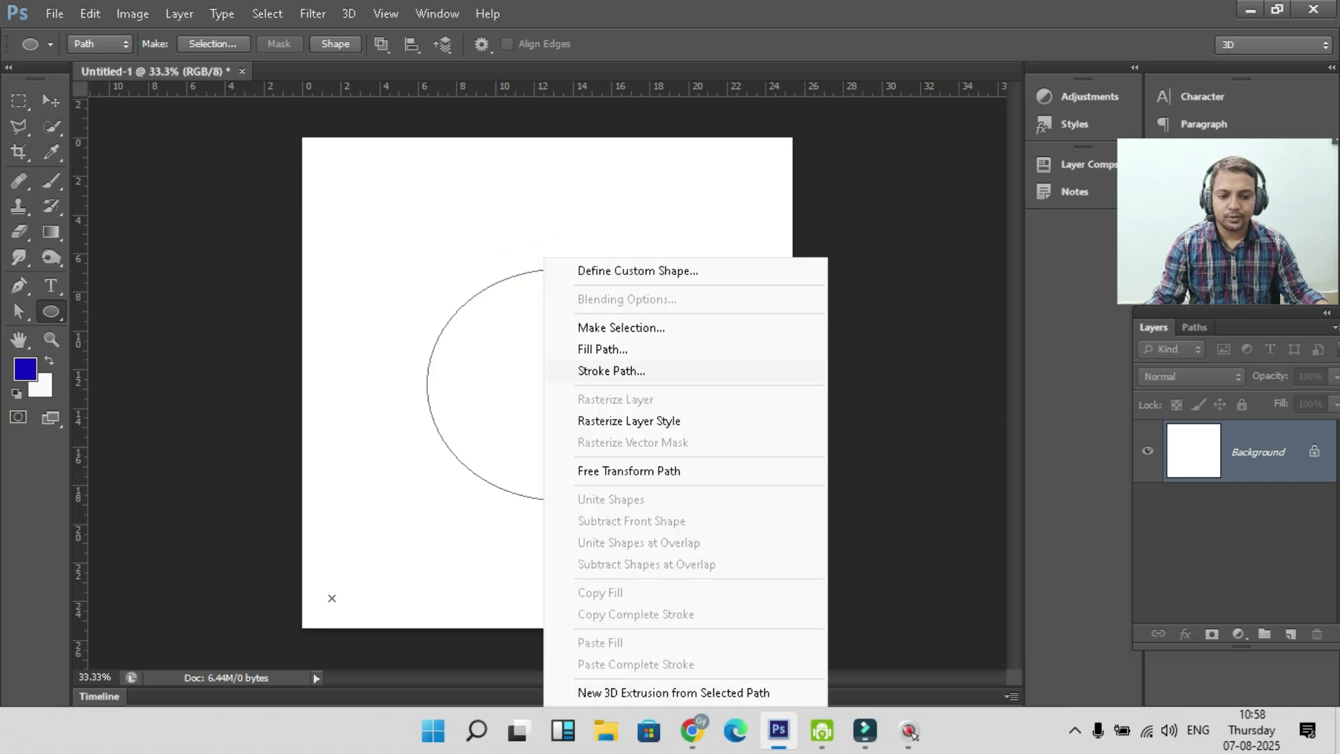
click(629, 371)
click(800, 250)
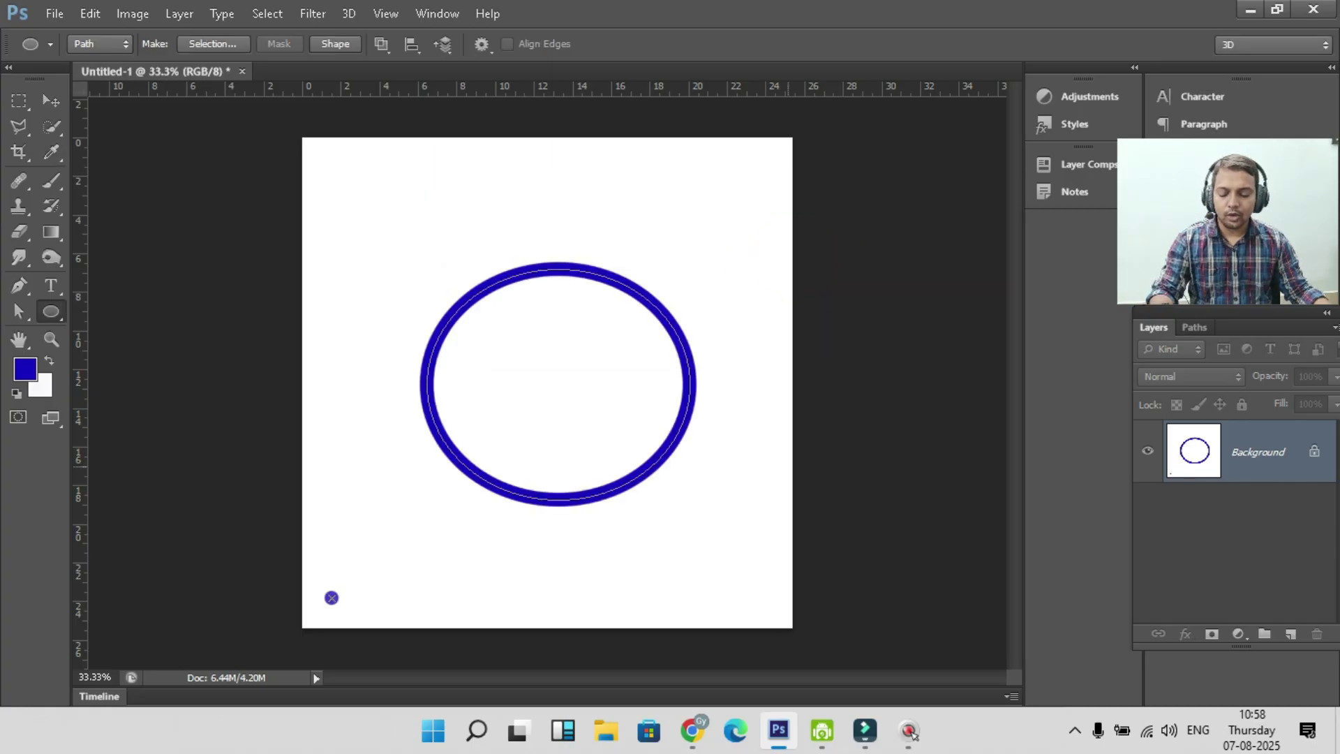
Step: Undo the ellipse's stroke and path, and add a new empty layer above the Background
key(ctrl+alt+z)
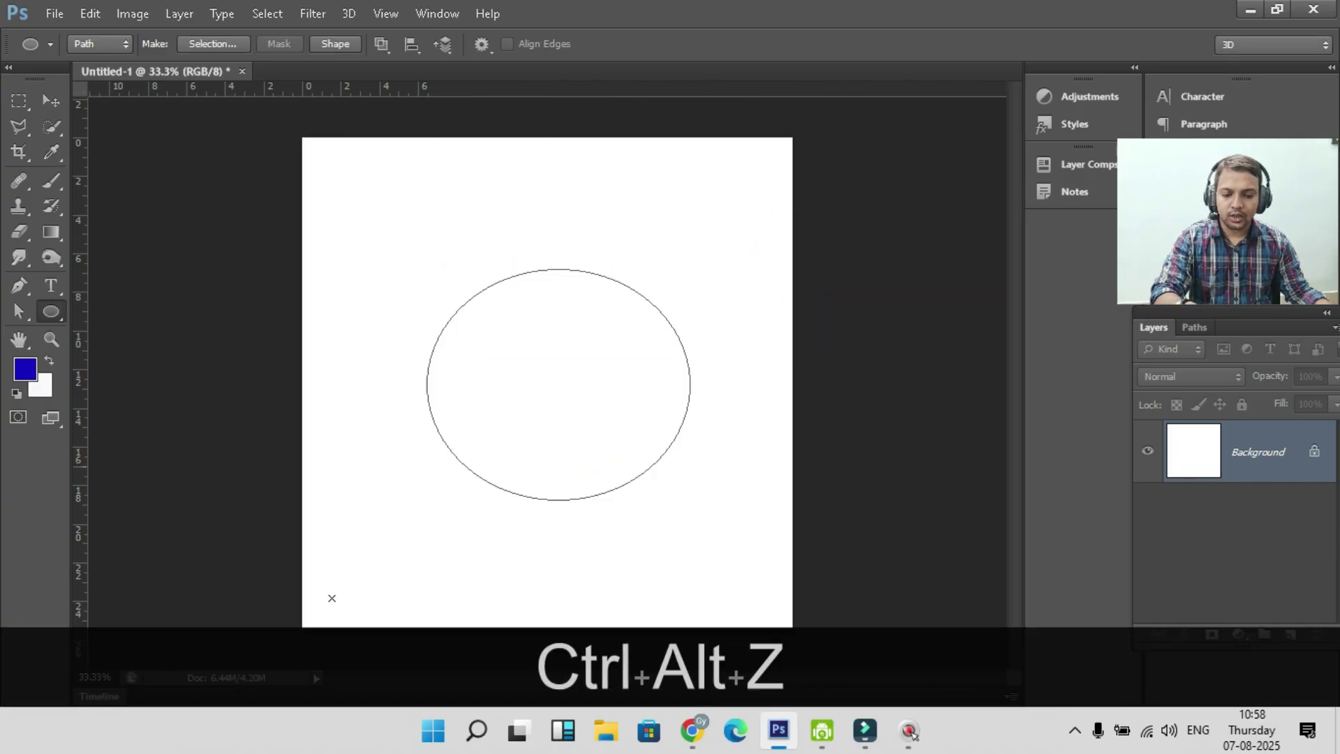
key(ctrl+alt+z)
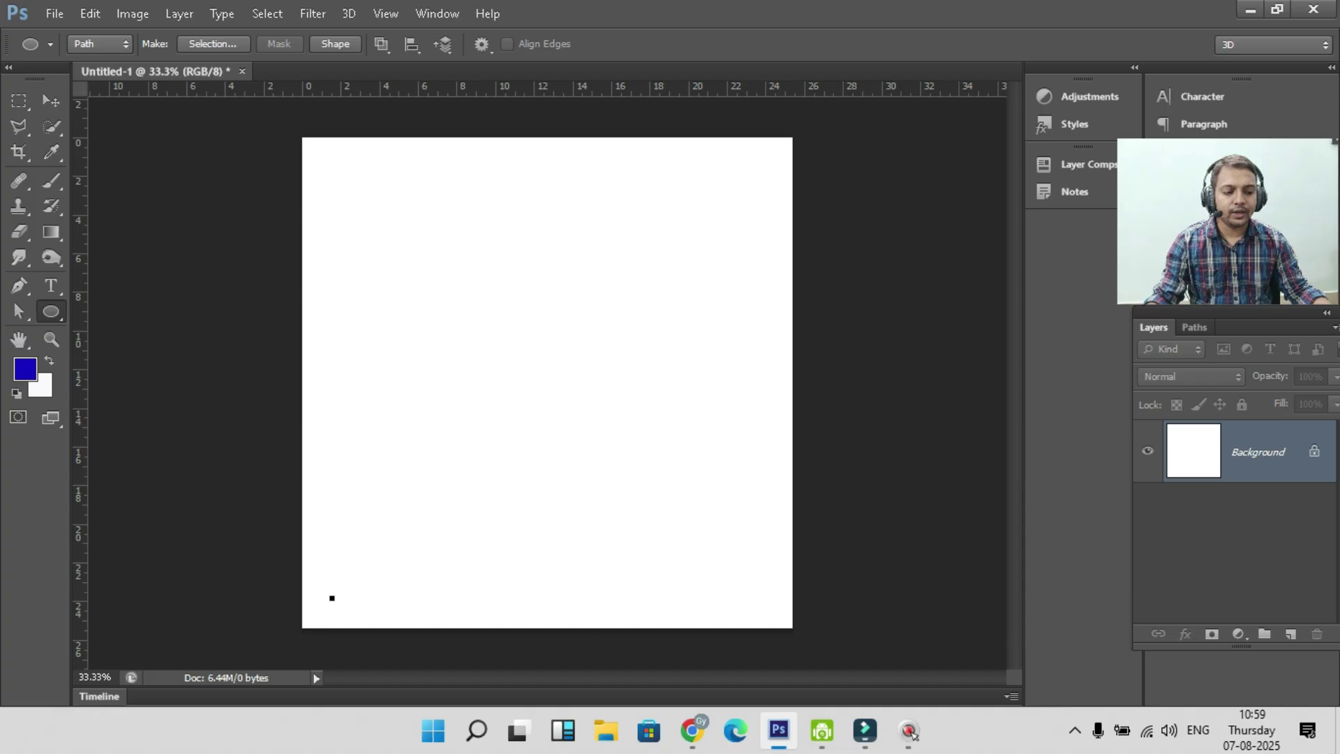
click(1290, 633)
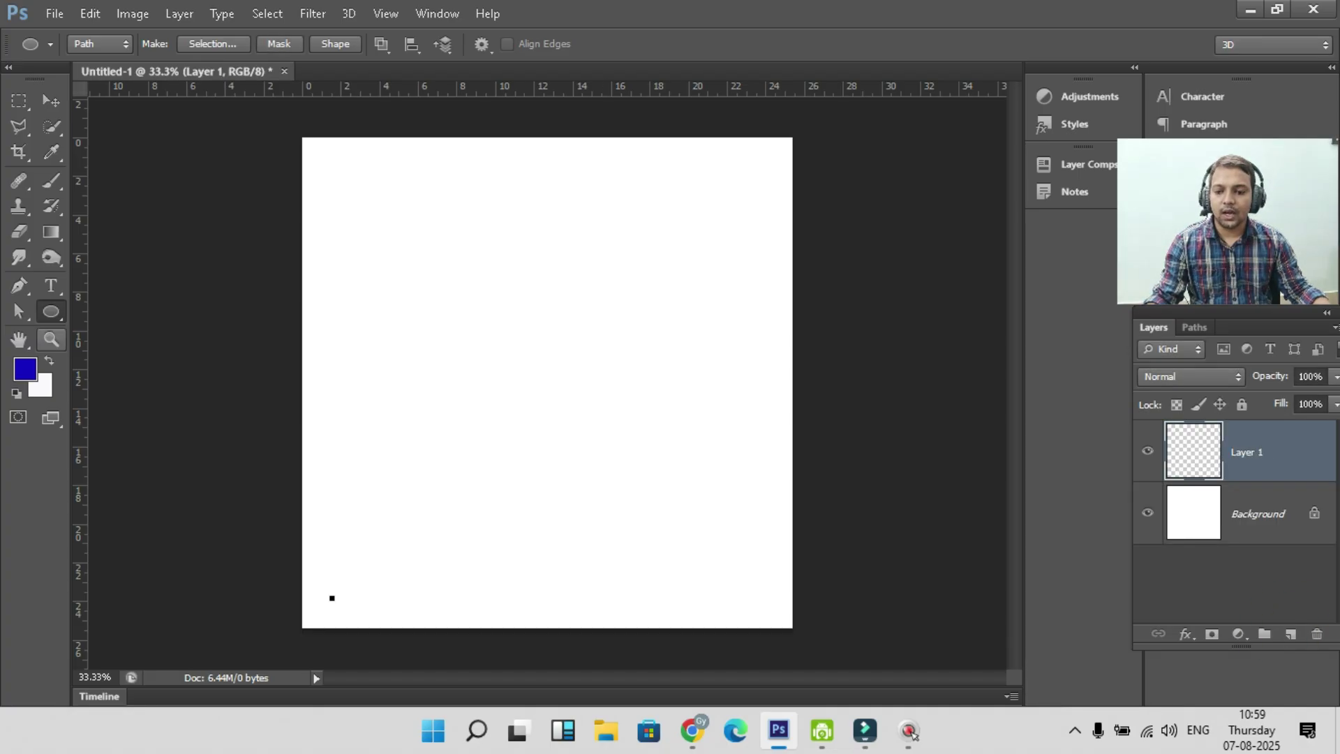
Step: Delete the leftover path in the canvas's lower-left corner, including the Pen anchor point added to it
click(20, 286)
click(346, 565)
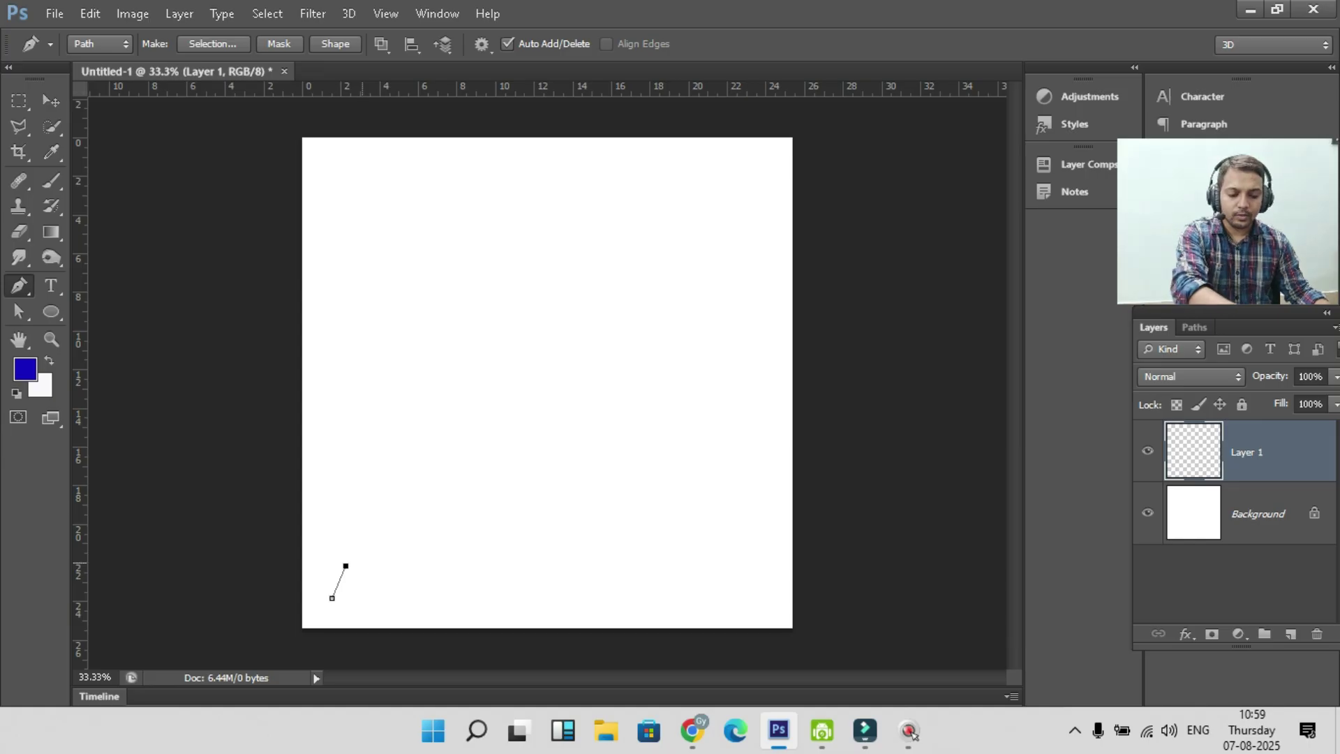
key(Delete)
key(Delete)
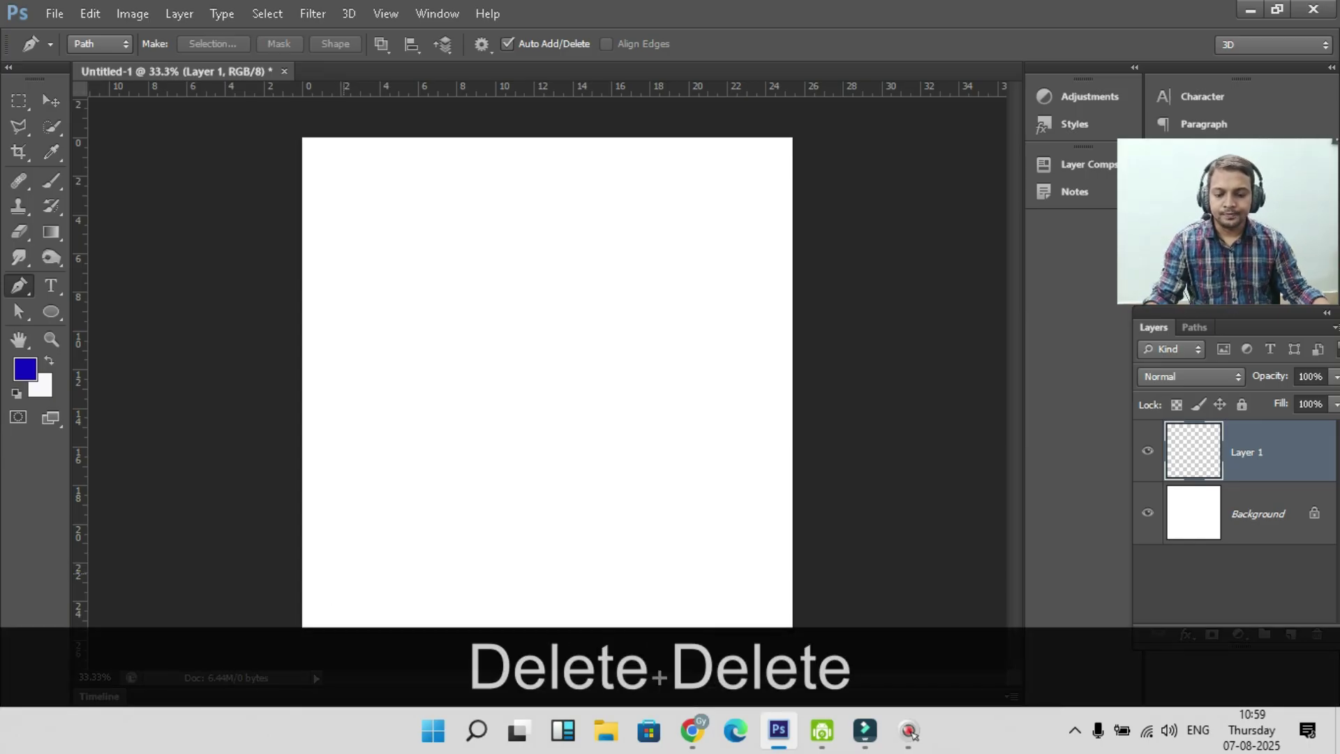
Step: Draw an S-shaped three-point Pen path curving from the canvas's lower-left corner through the middle to the upper right
click(342, 572)
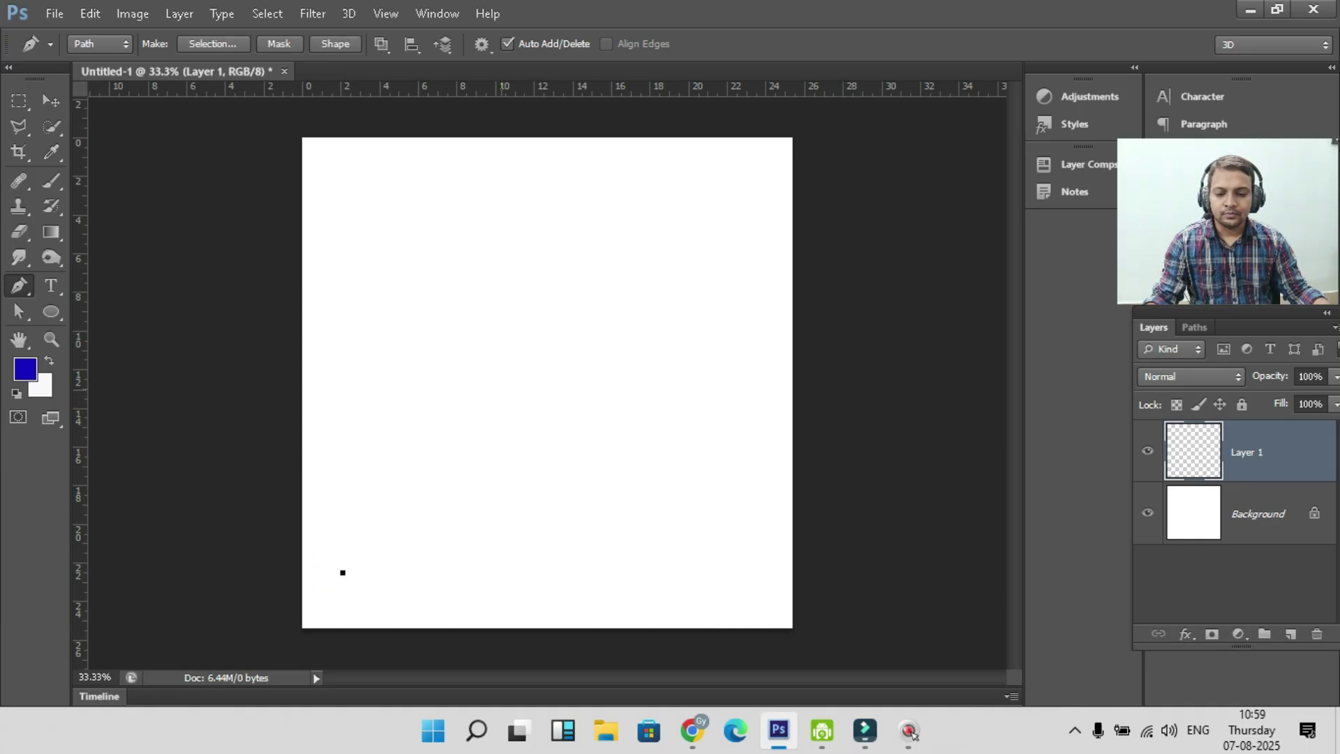
drag(498, 378, 680, 344)
drag(694, 225, 659, 147)
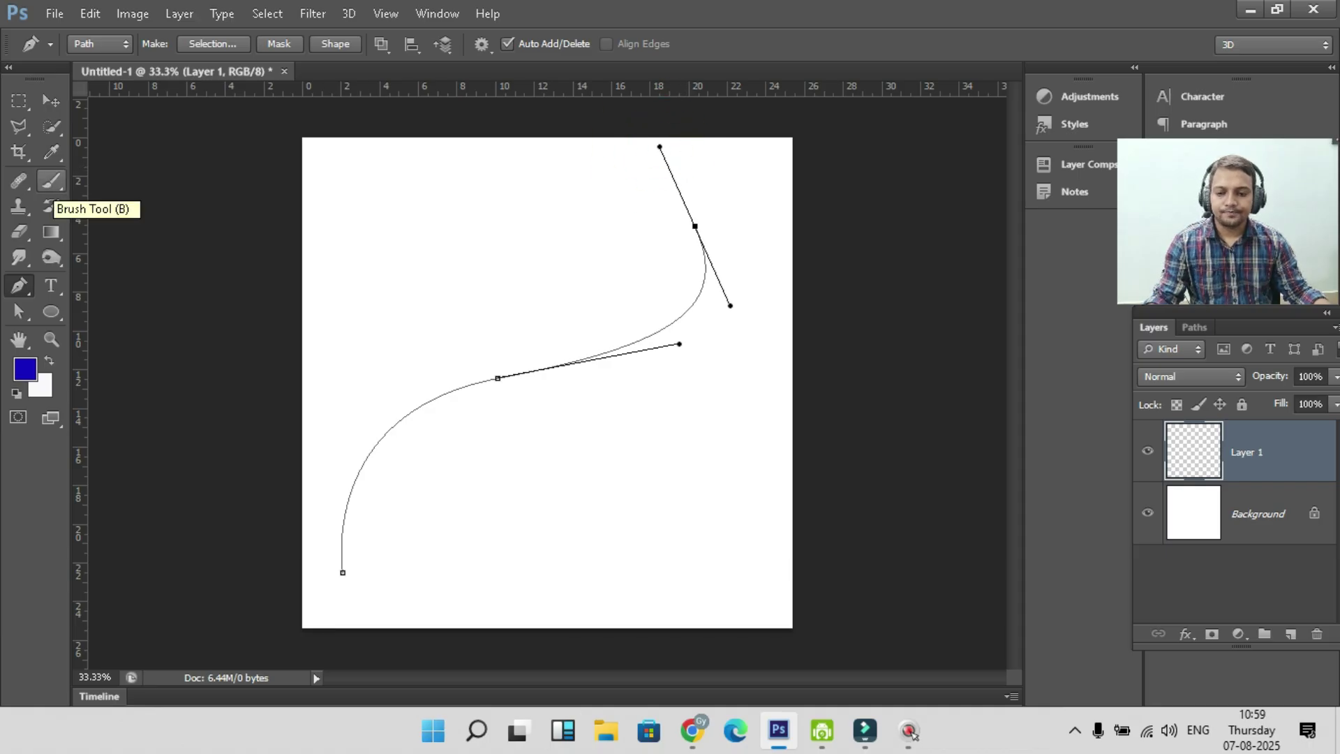
Step: Choose the 69 px flower-shaped textured tip for the Brush tool
click(51, 181)
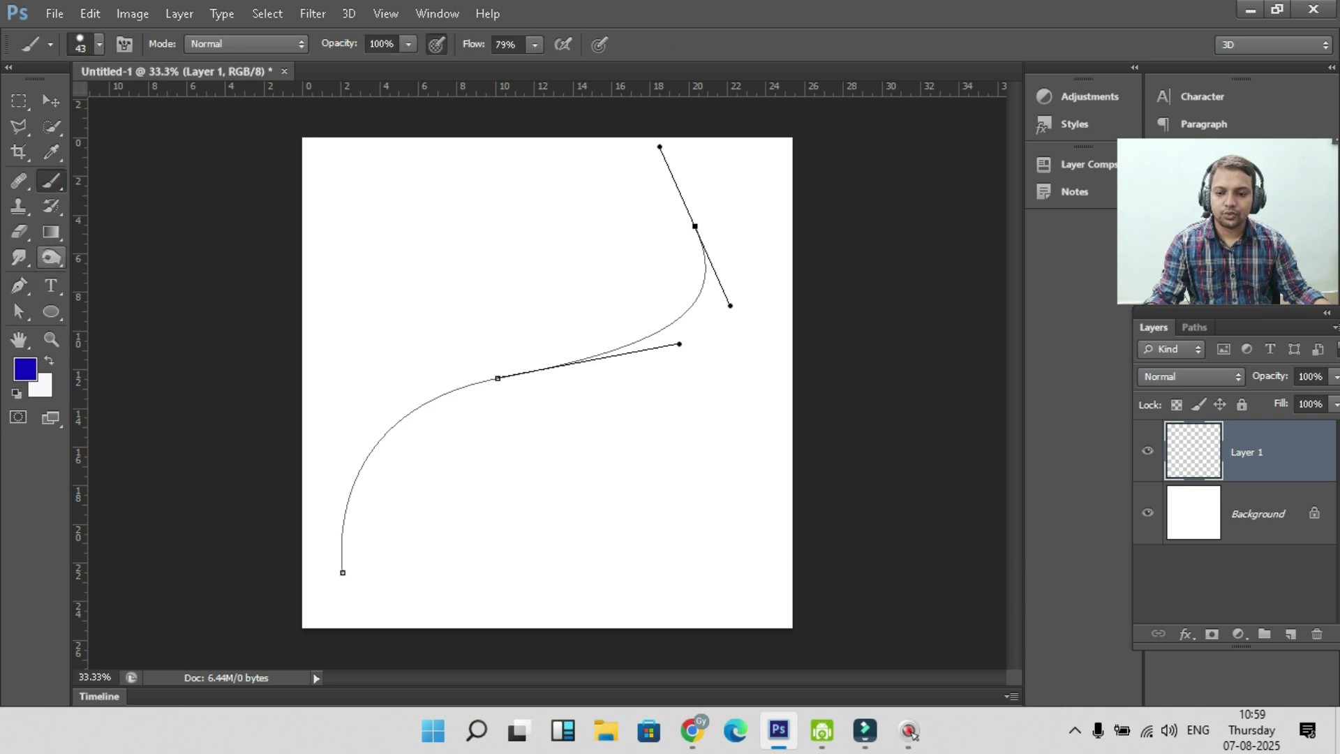
click(99, 44)
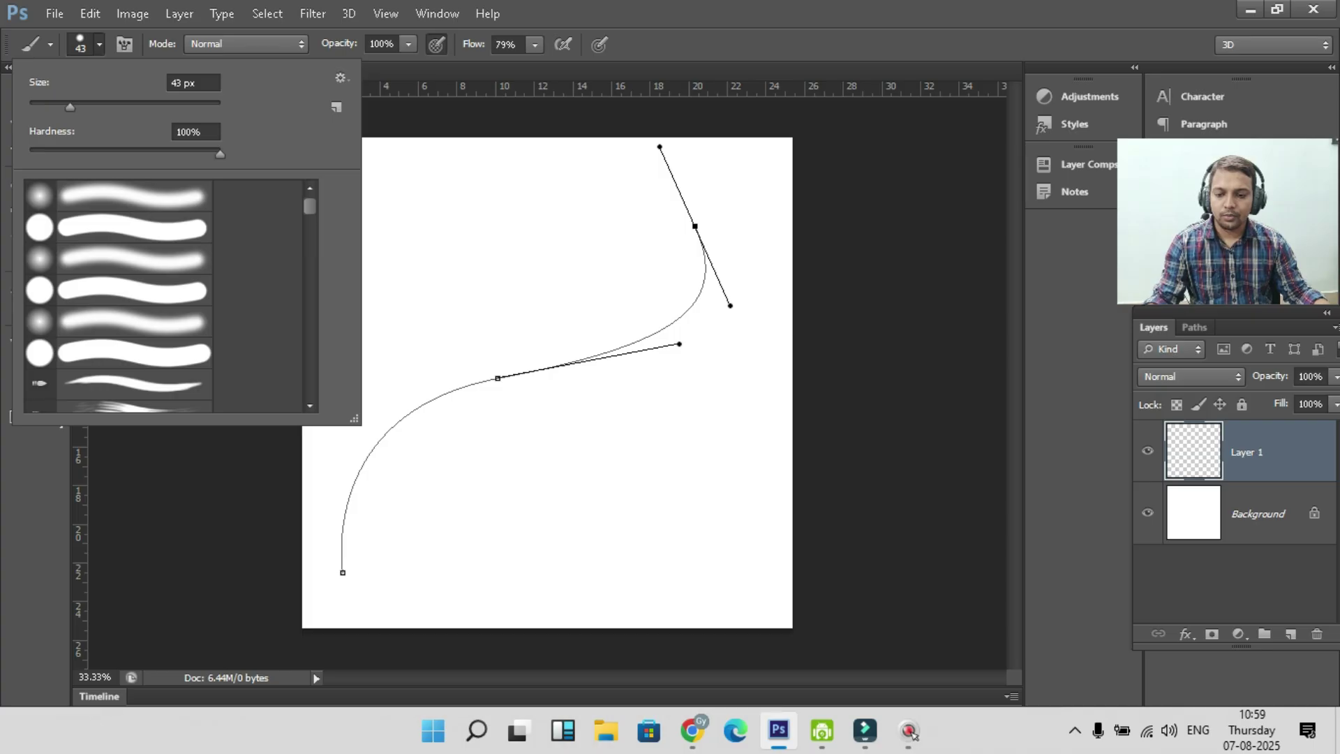
scroll(171, 296, down, 5)
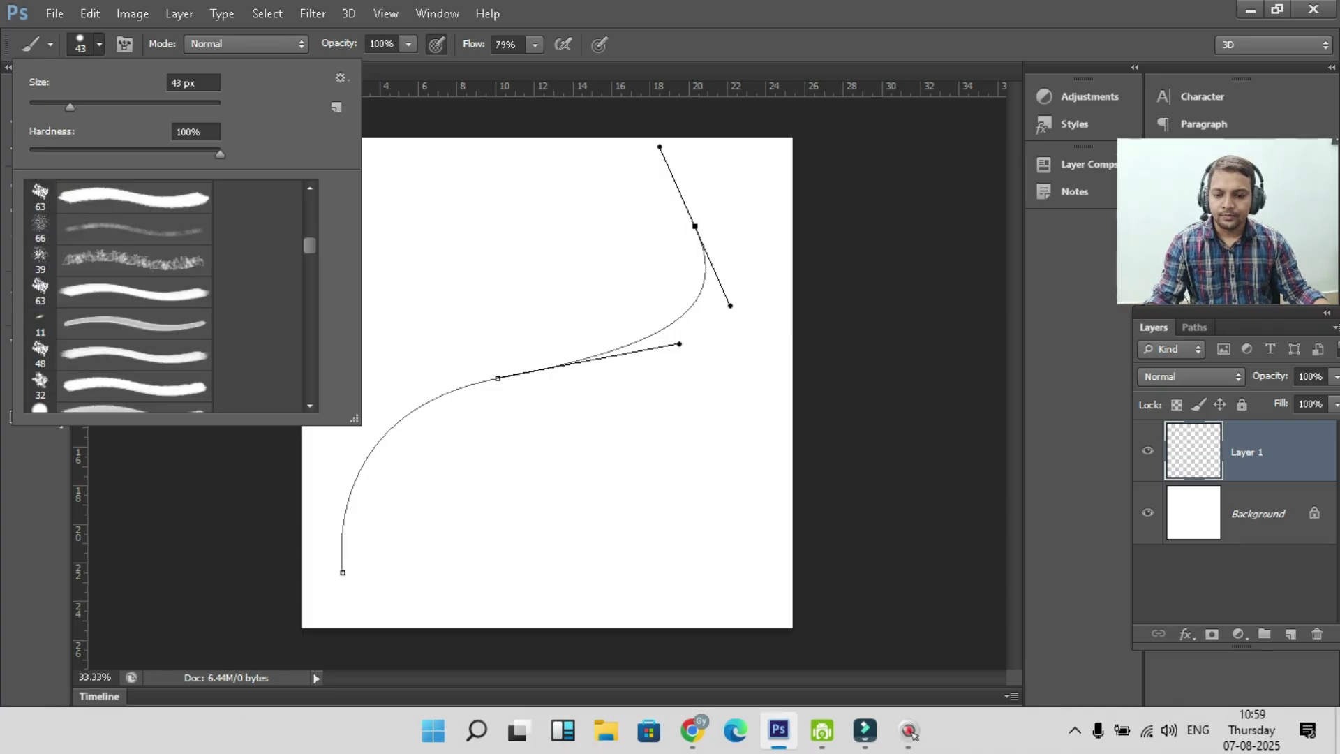
scroll(133, 296, down, 8)
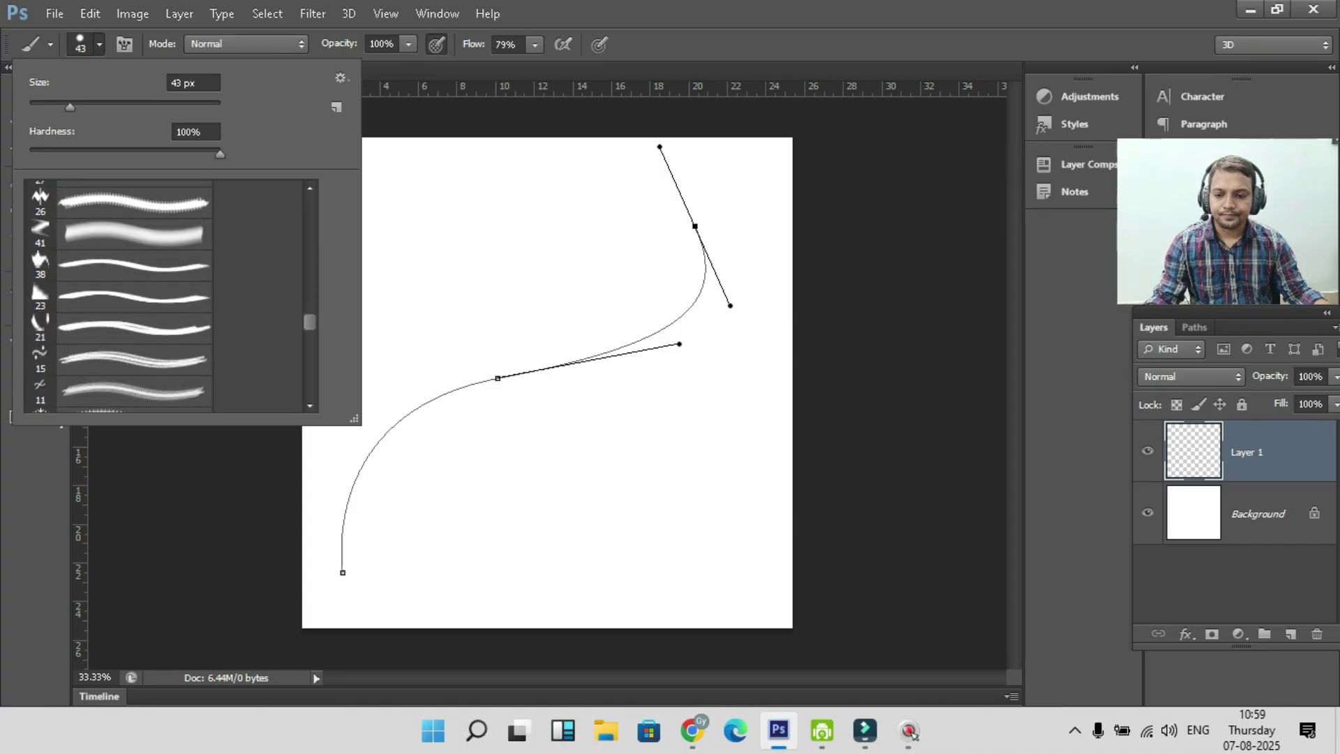
scroll(132, 296, down, 8)
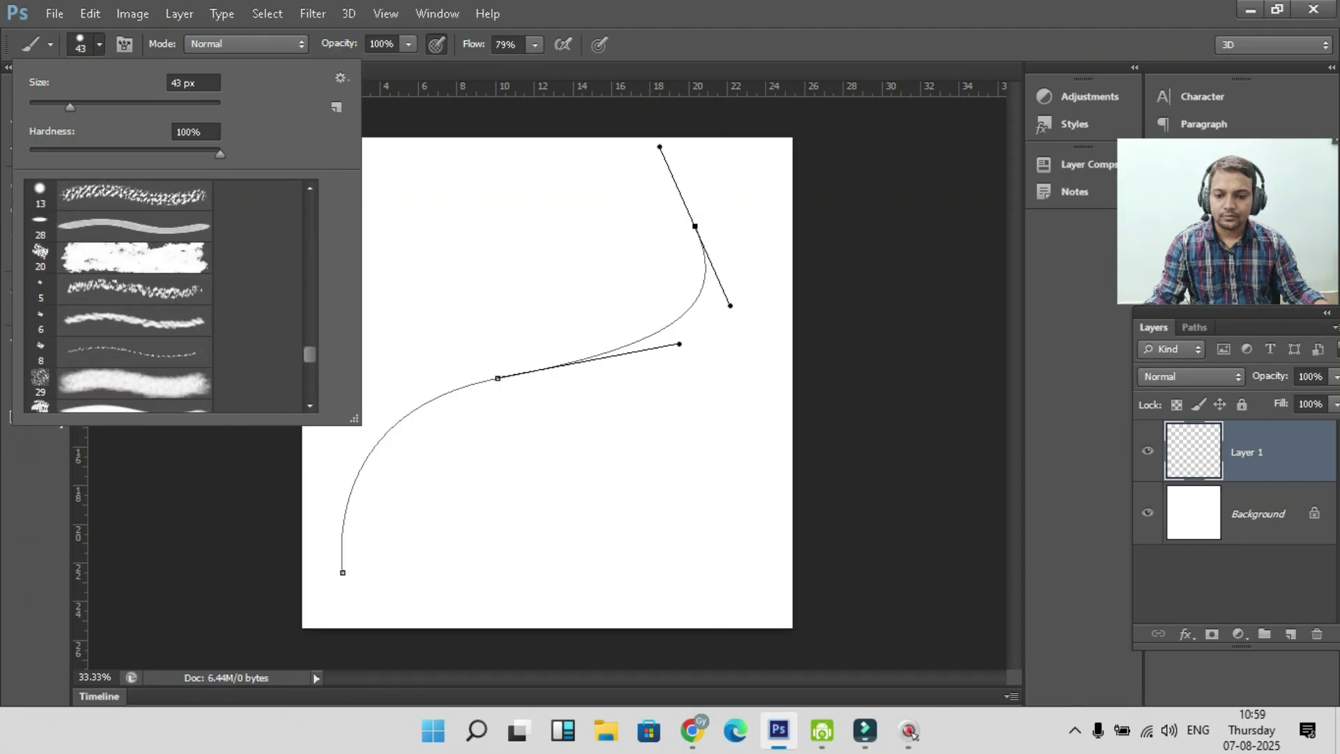
scroll(132, 296, down, 4)
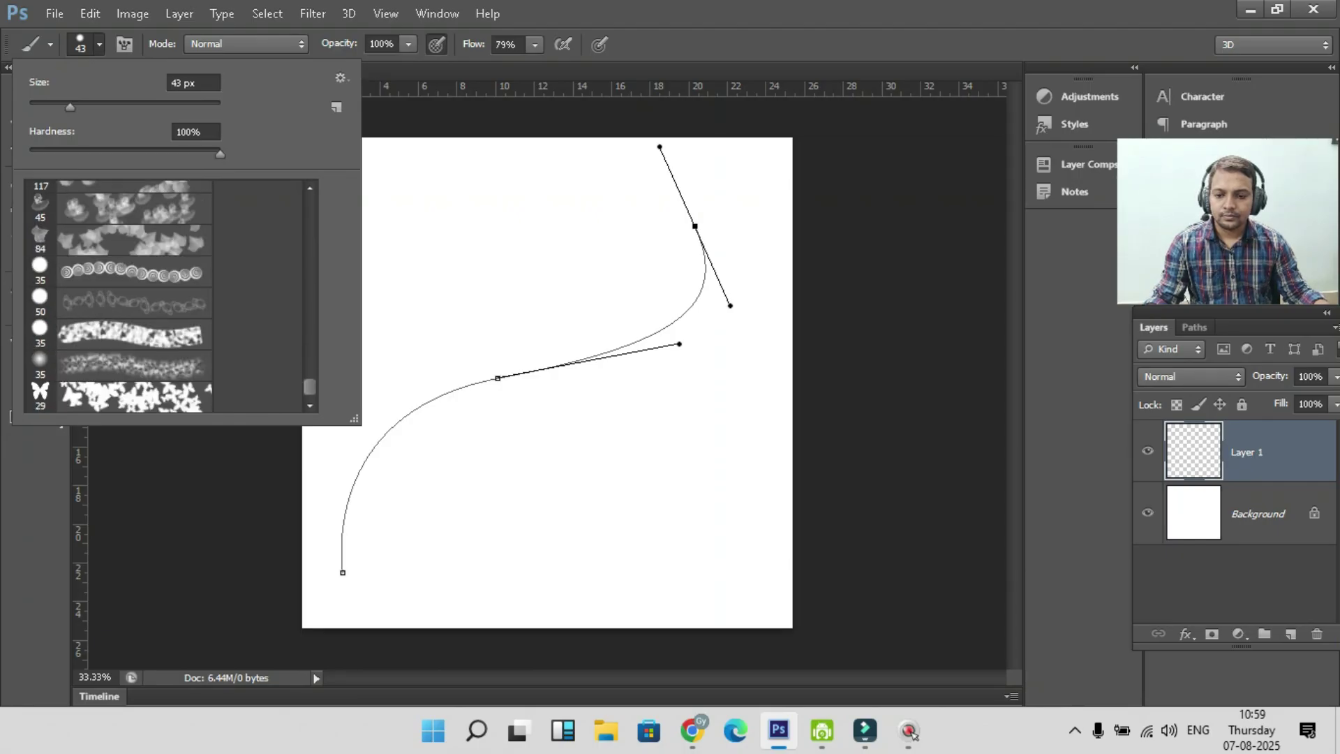
scroll(133, 296, up, 3)
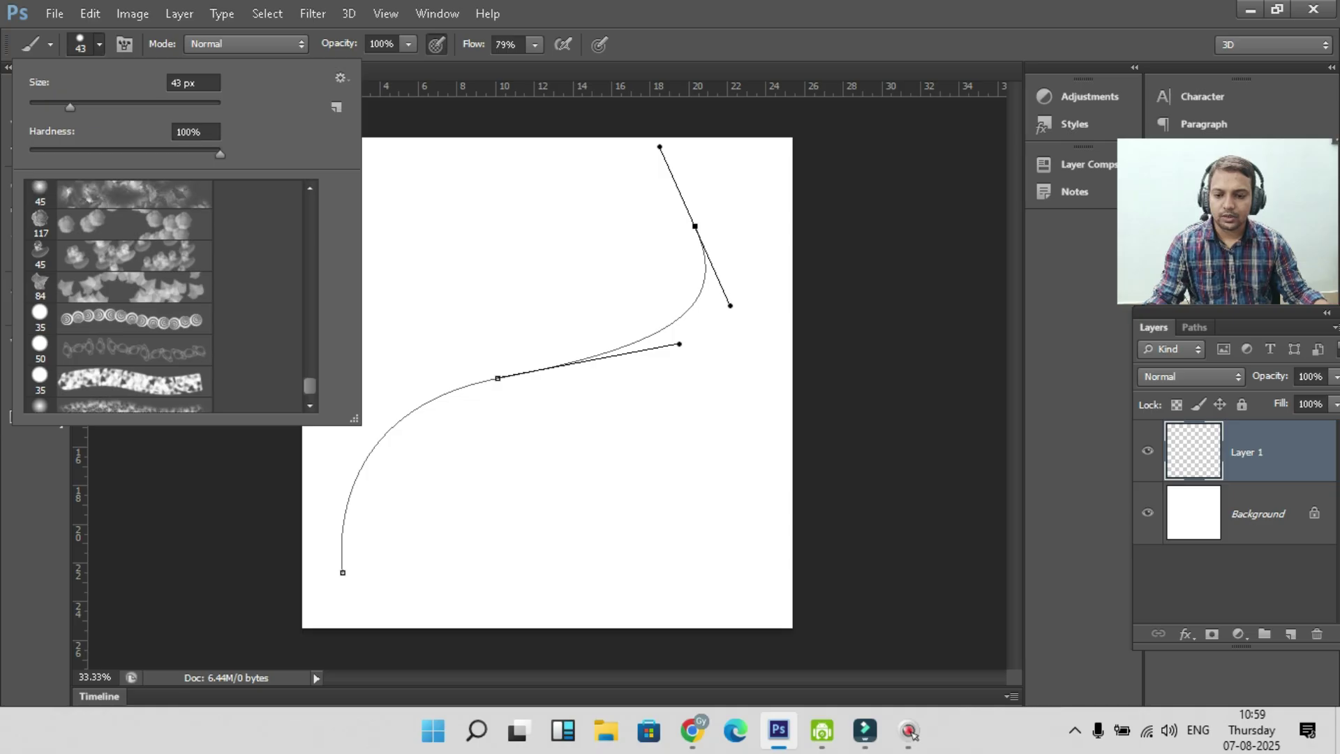
scroll(133, 296, up, 10)
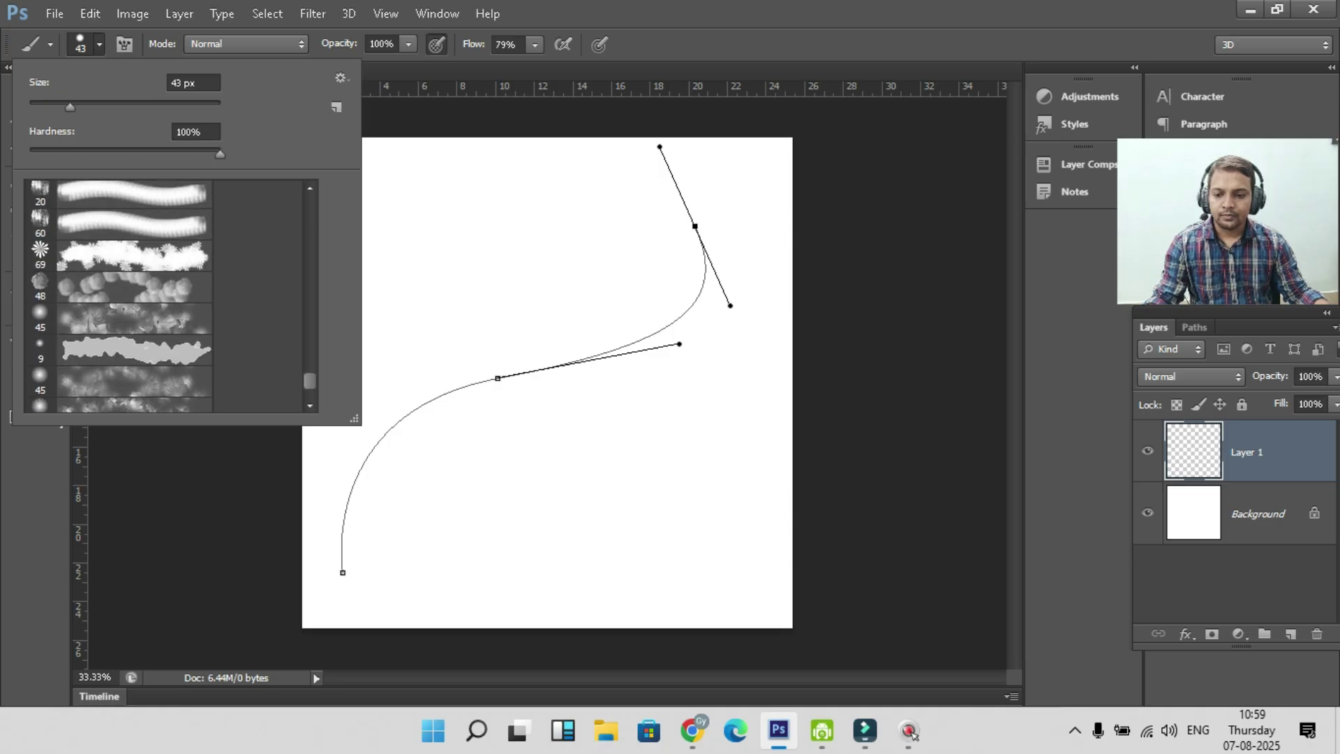
scroll(120, 296, up, 1)
click(132, 334)
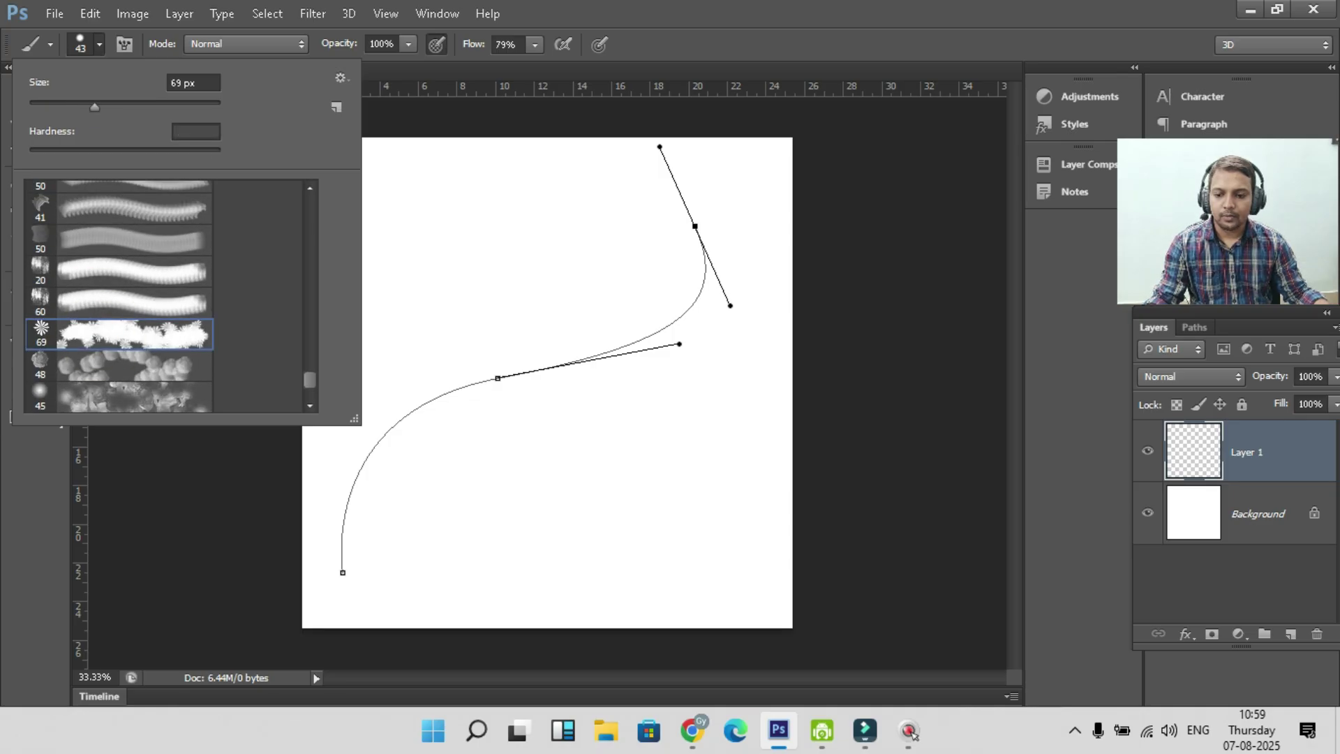
key(Escape)
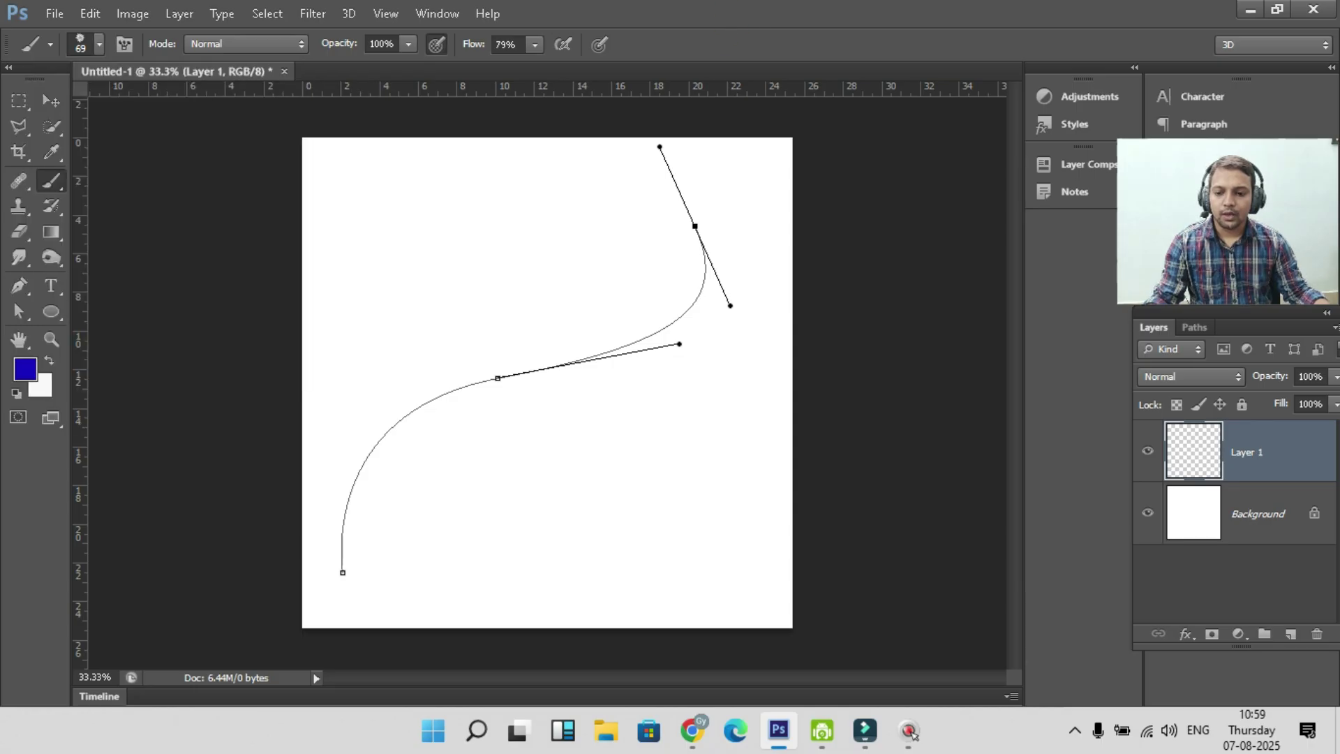
Step: Set the foreground color to a bright crimson red
click(26, 369)
click(423, 238)
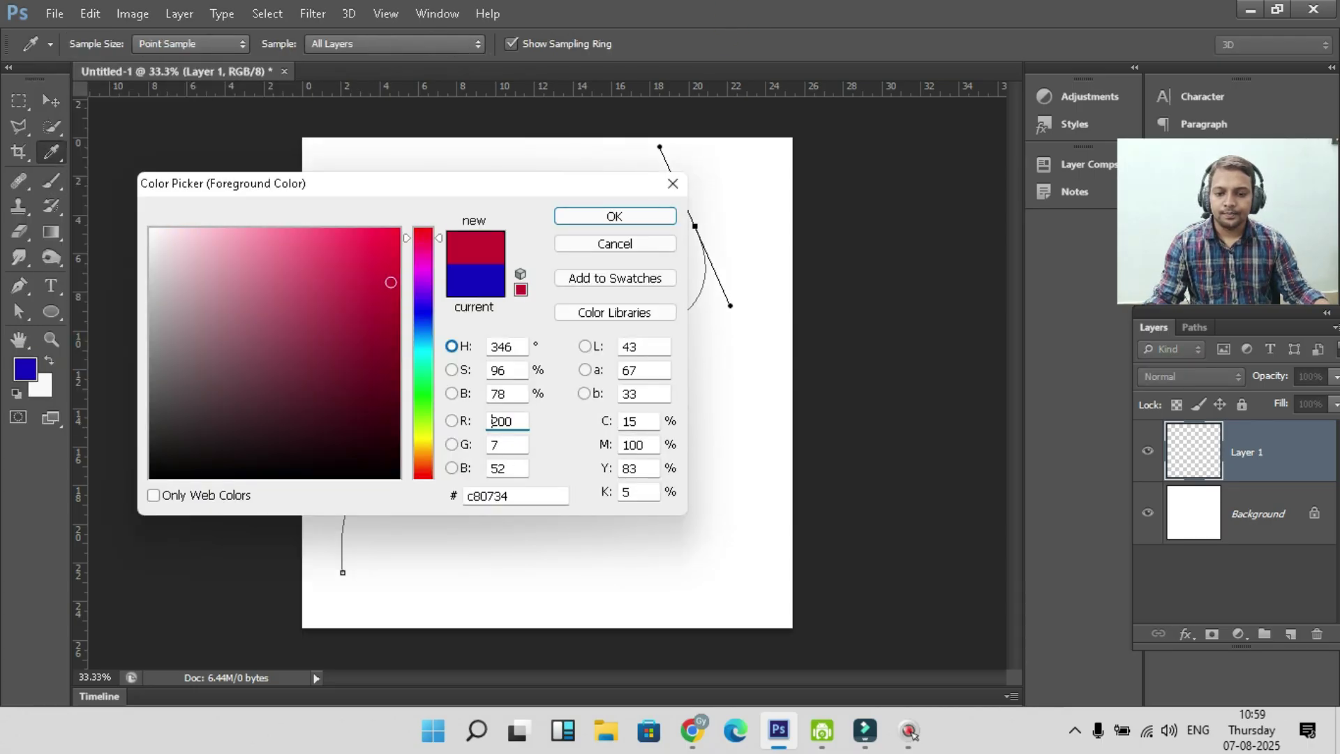
click(392, 242)
click(614, 216)
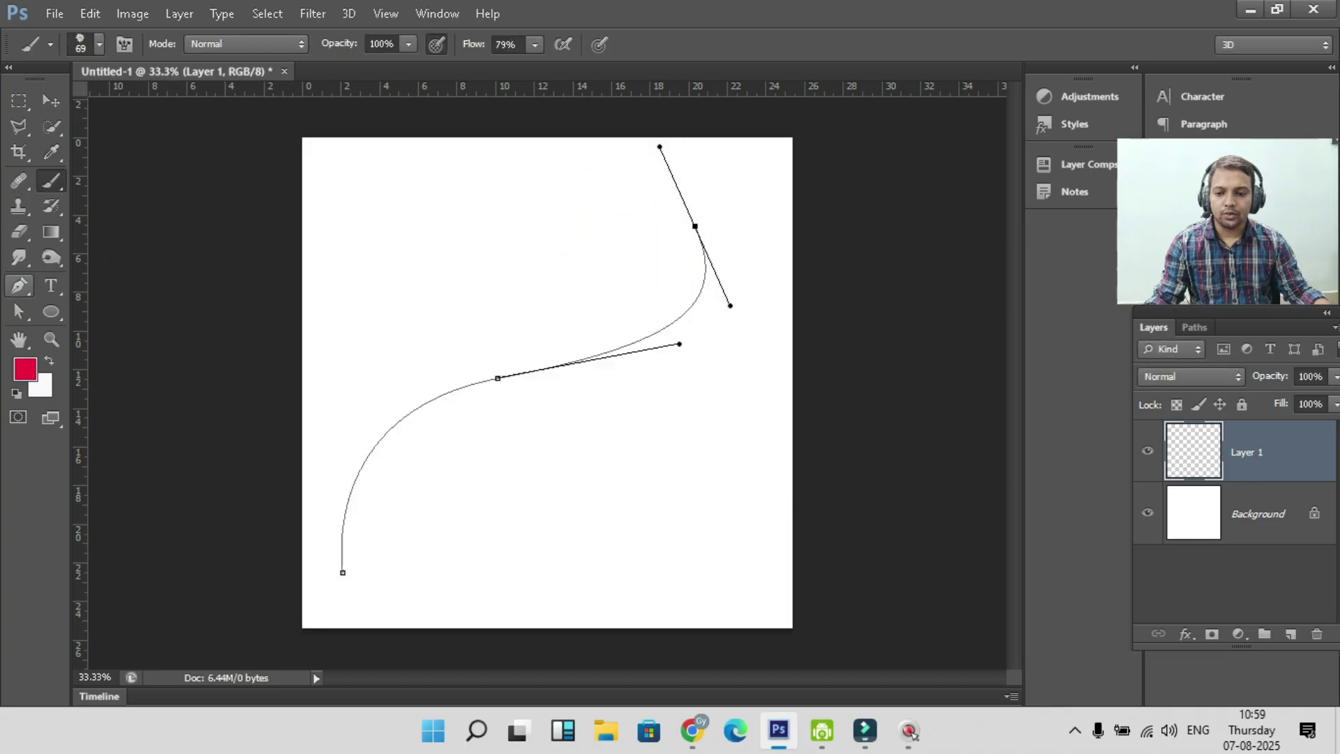
Step: Stroke the curved Pen path with the crimson textured Brush, enabling Simulate Pressure
right_click(534, 370)
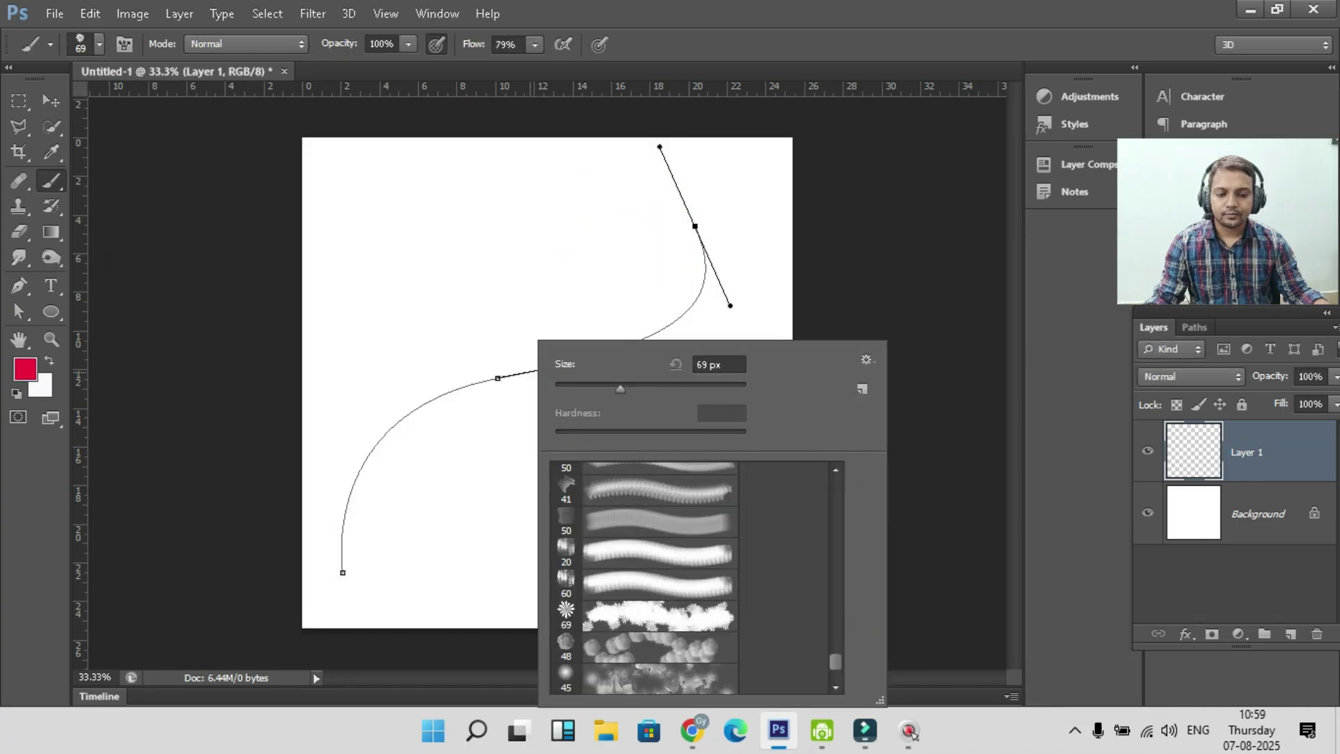
key(Escape)
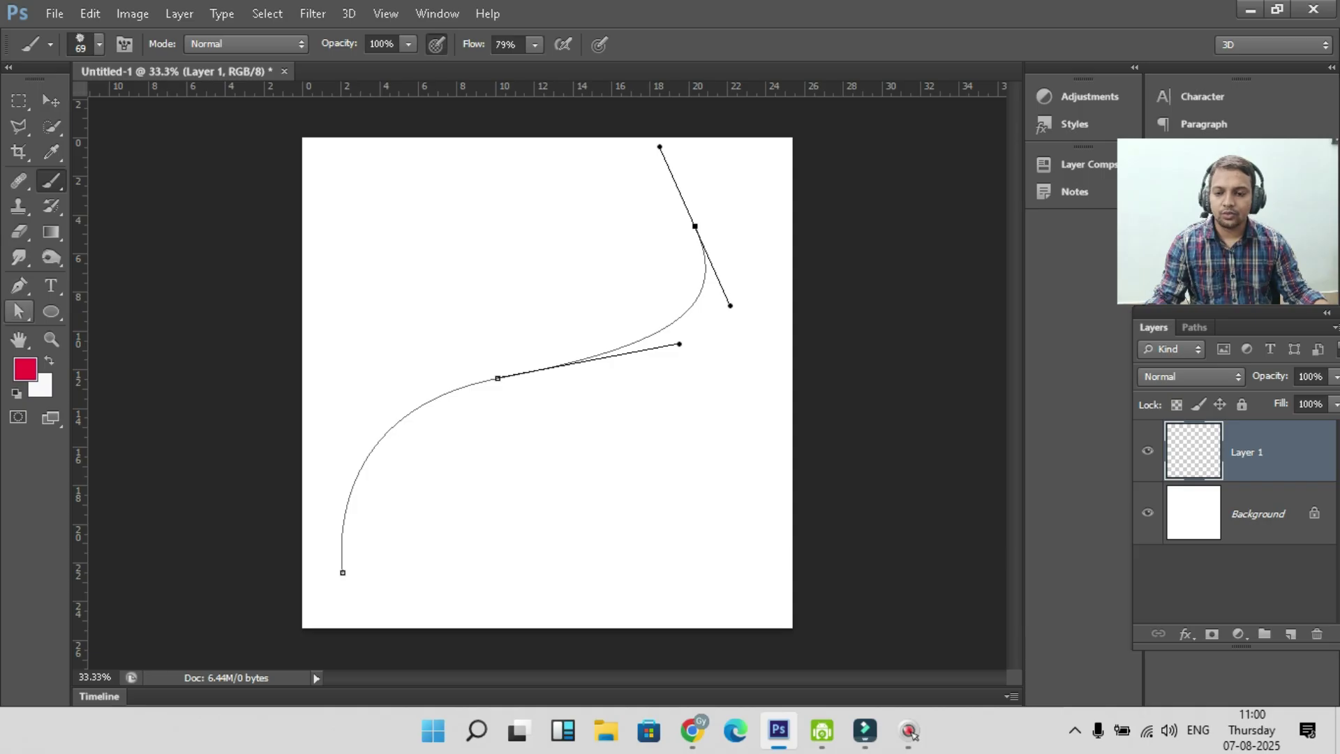
click(19, 286)
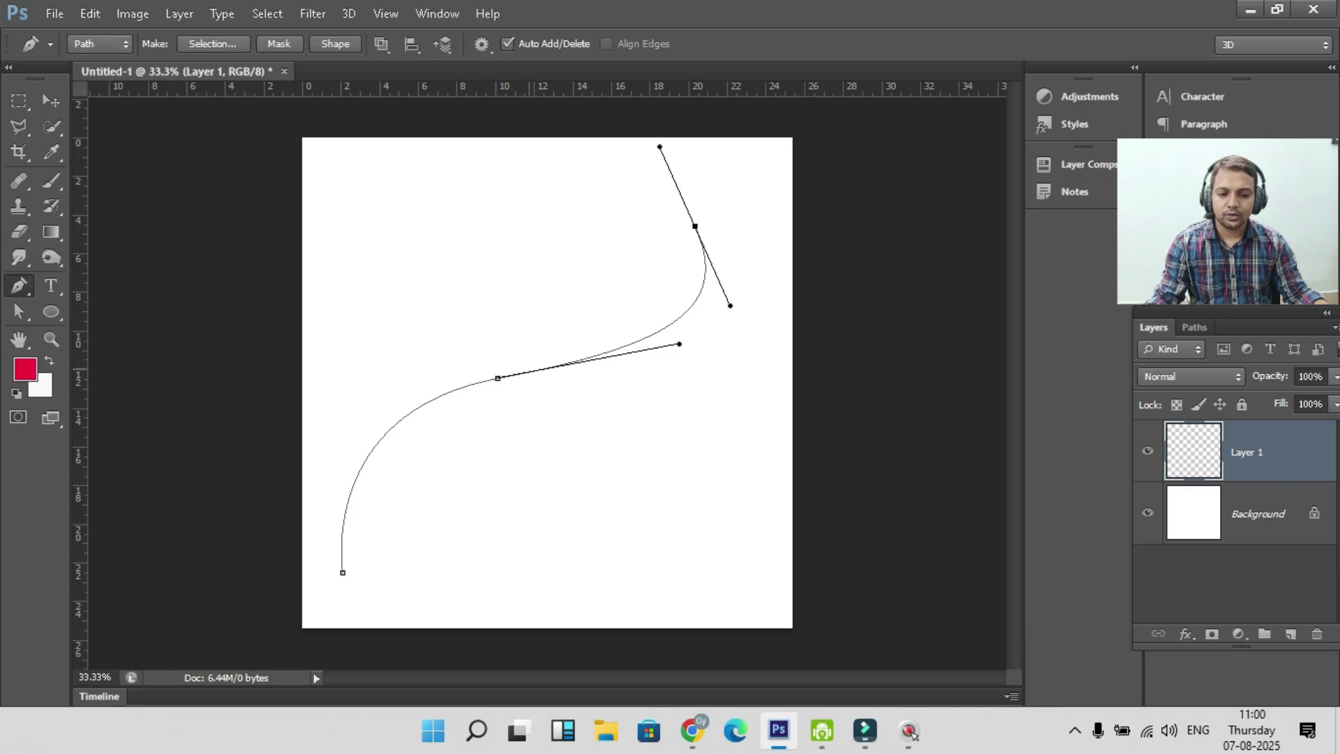
right_click(531, 370)
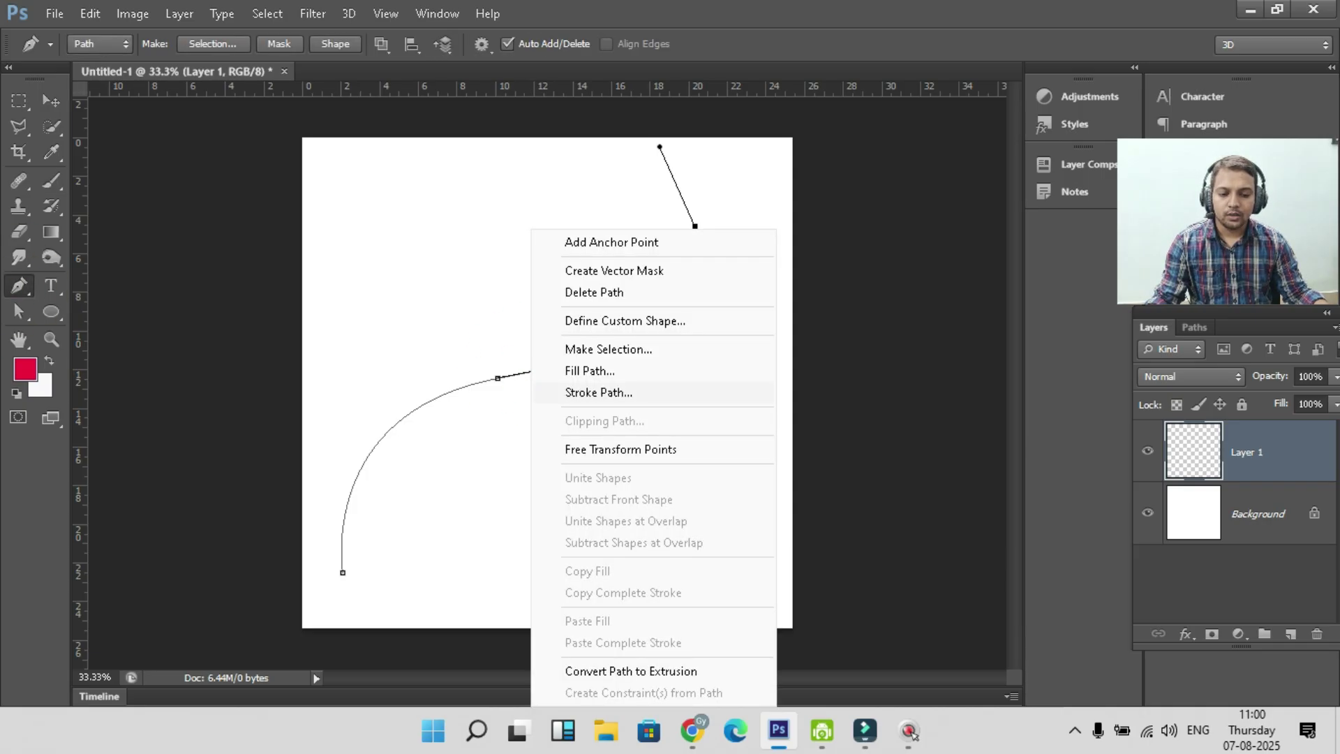
click(599, 392)
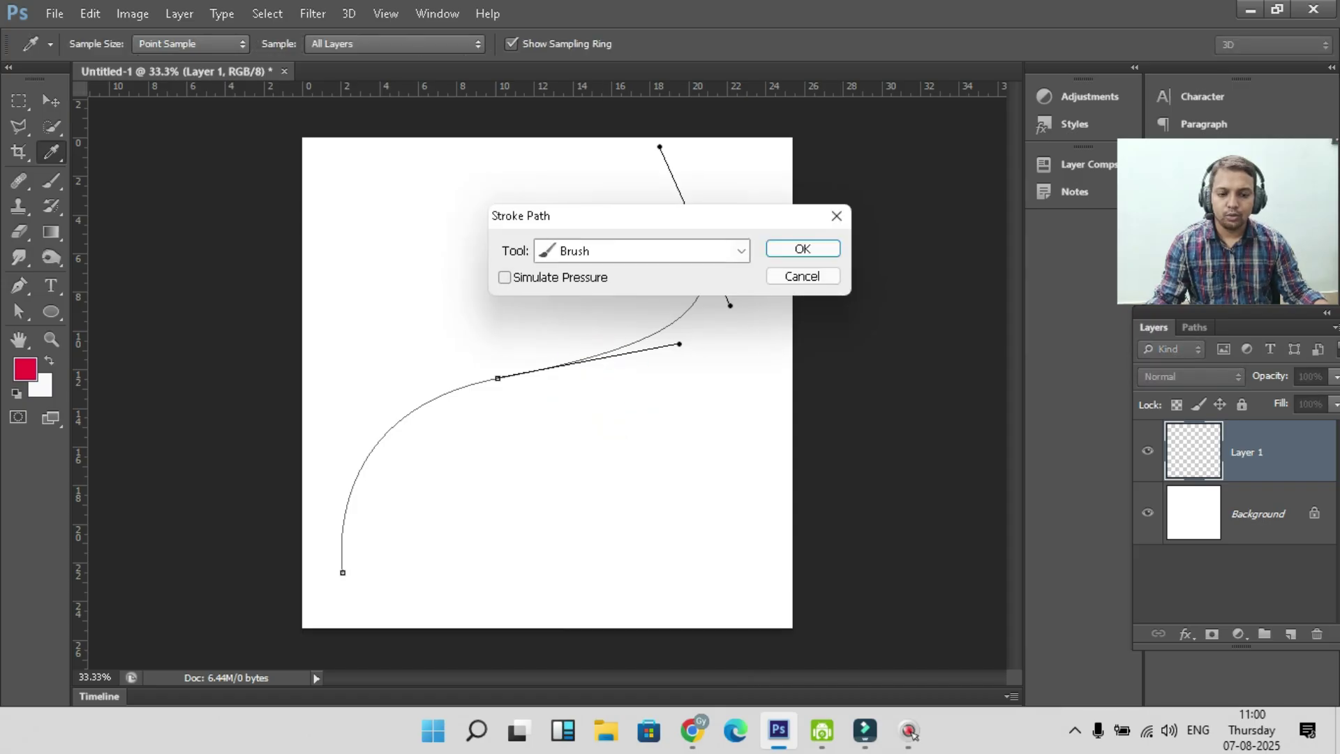
click(504, 277)
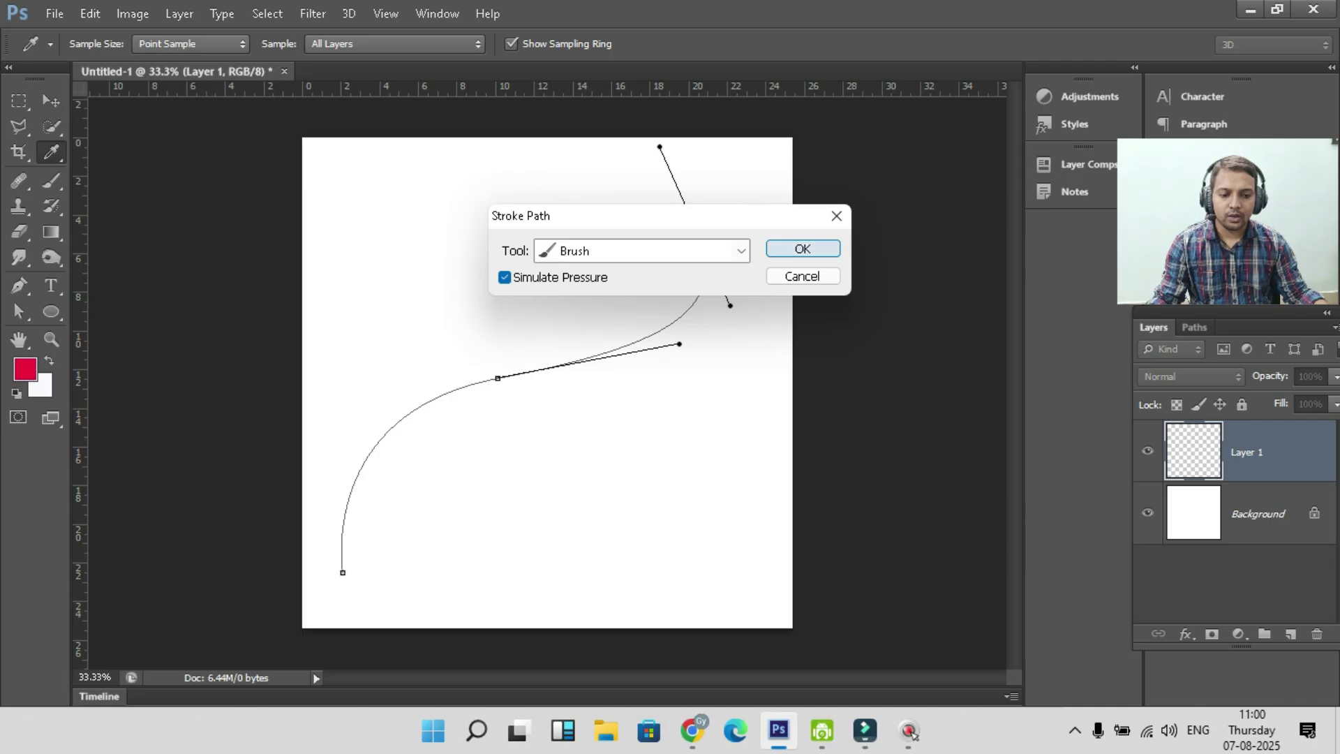
click(803, 249)
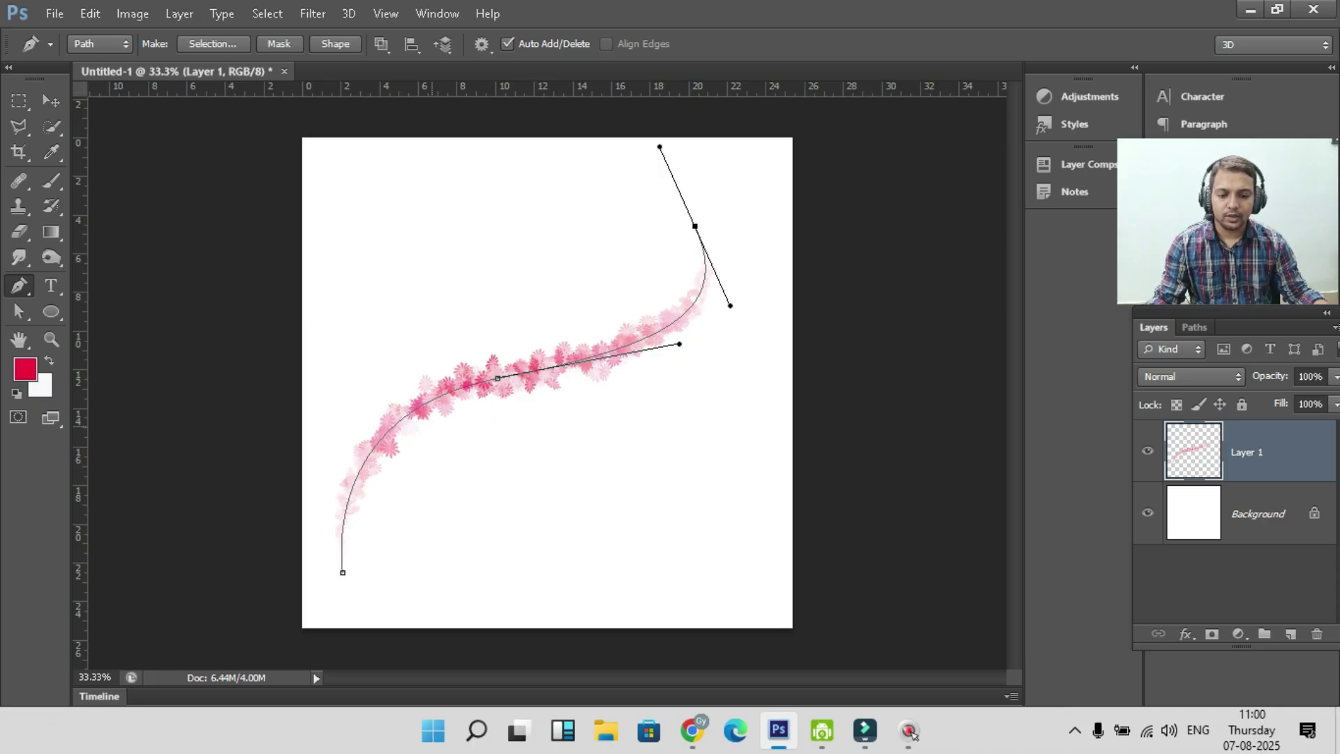
Step: Undo the textured path stroke and switch the Brush to a hard round tip with 100% hardness
key(ctrl+alt+z)
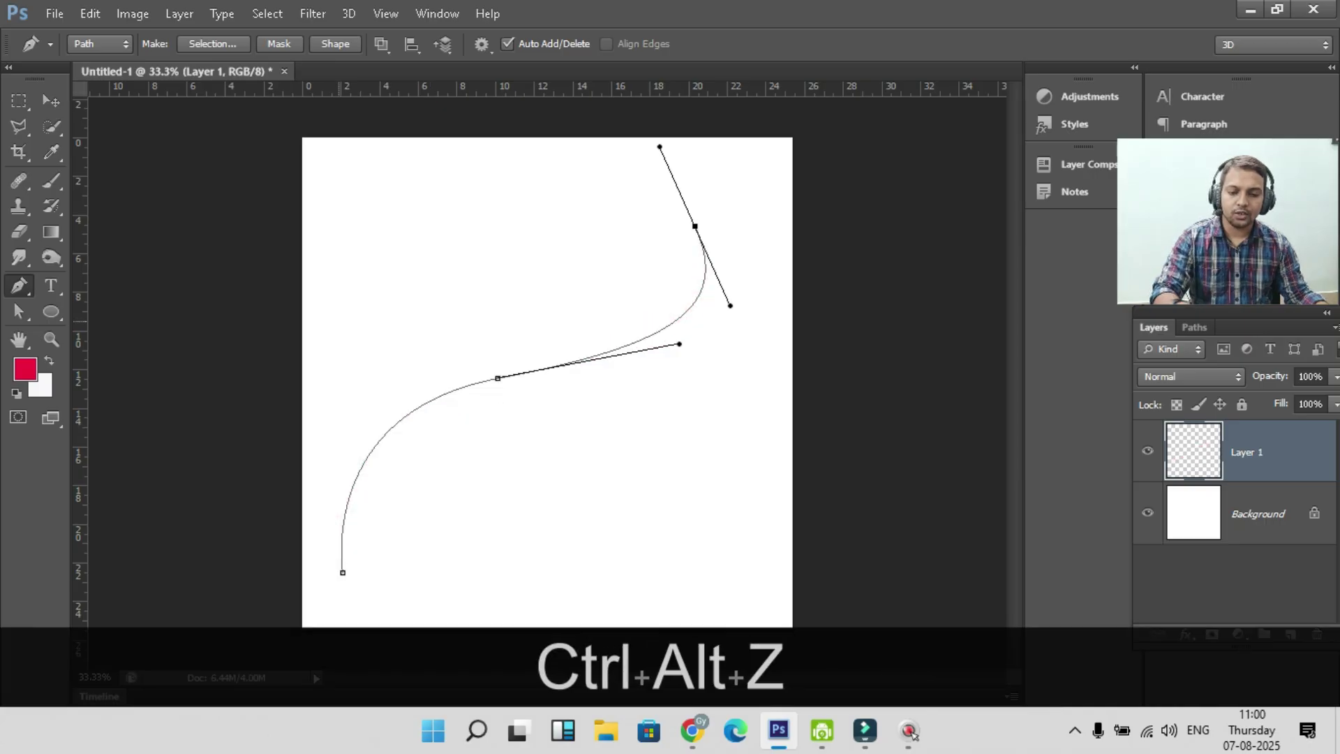
key(b)
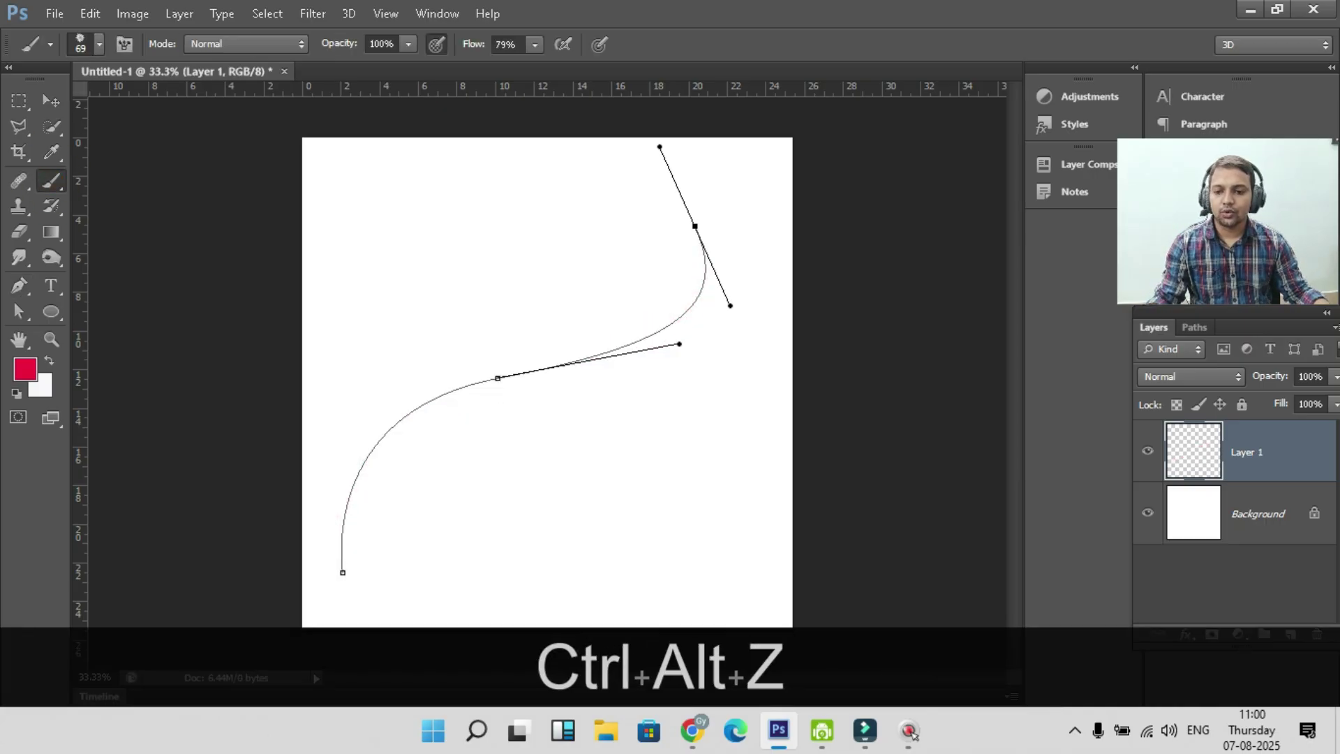
click(99, 43)
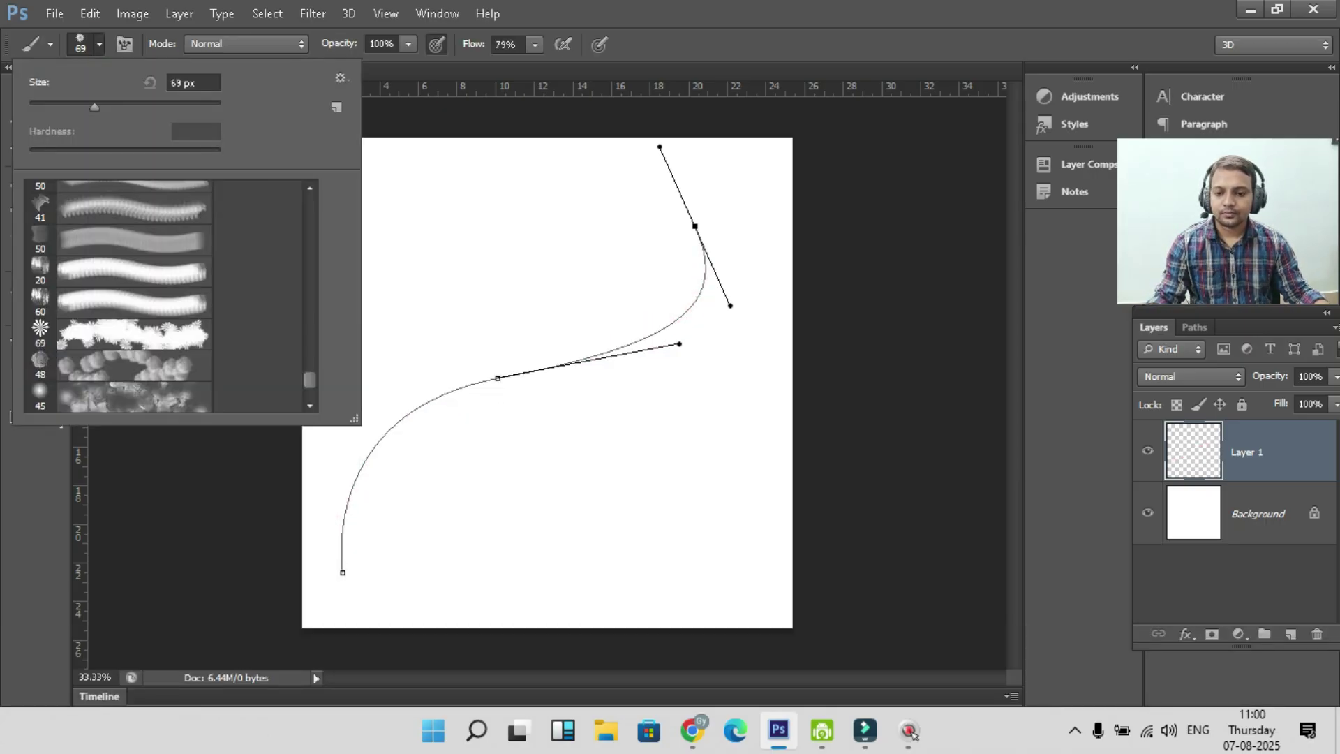
scroll(171, 296, up, 15)
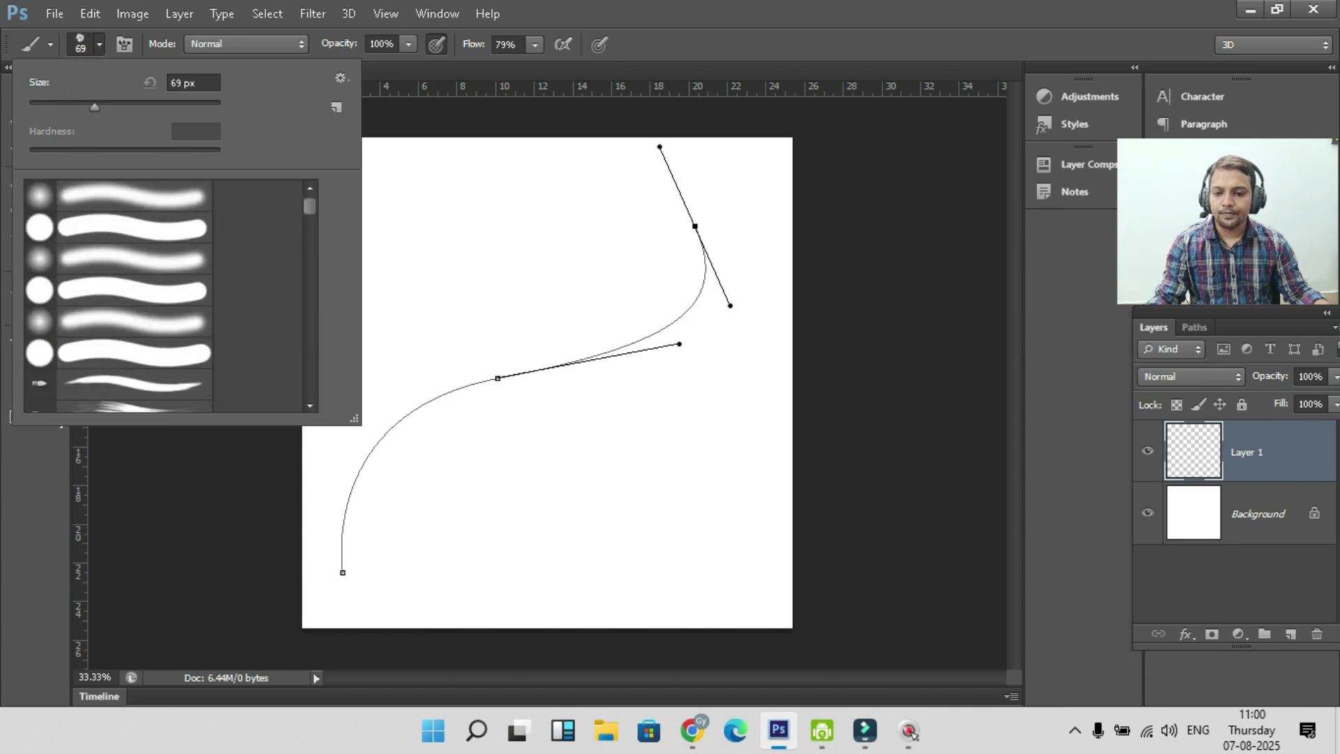
click(178, 287)
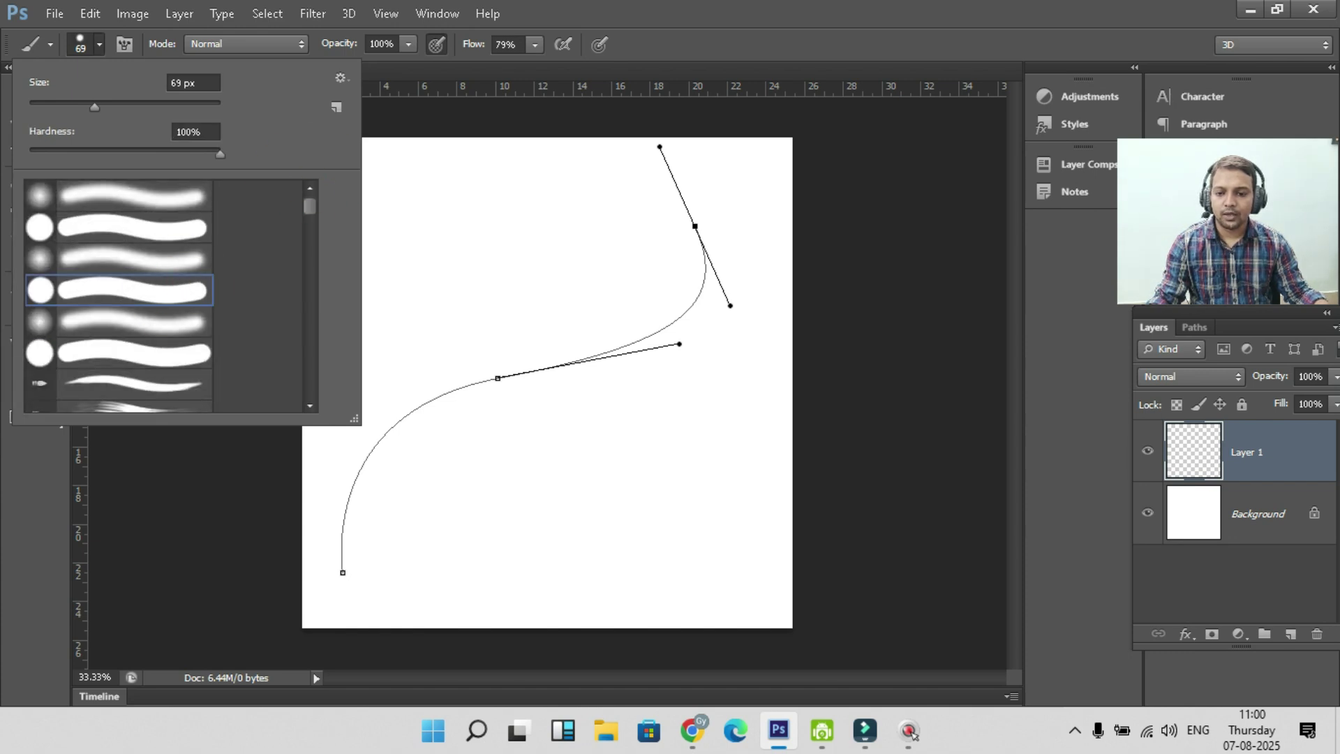
click(737, 46)
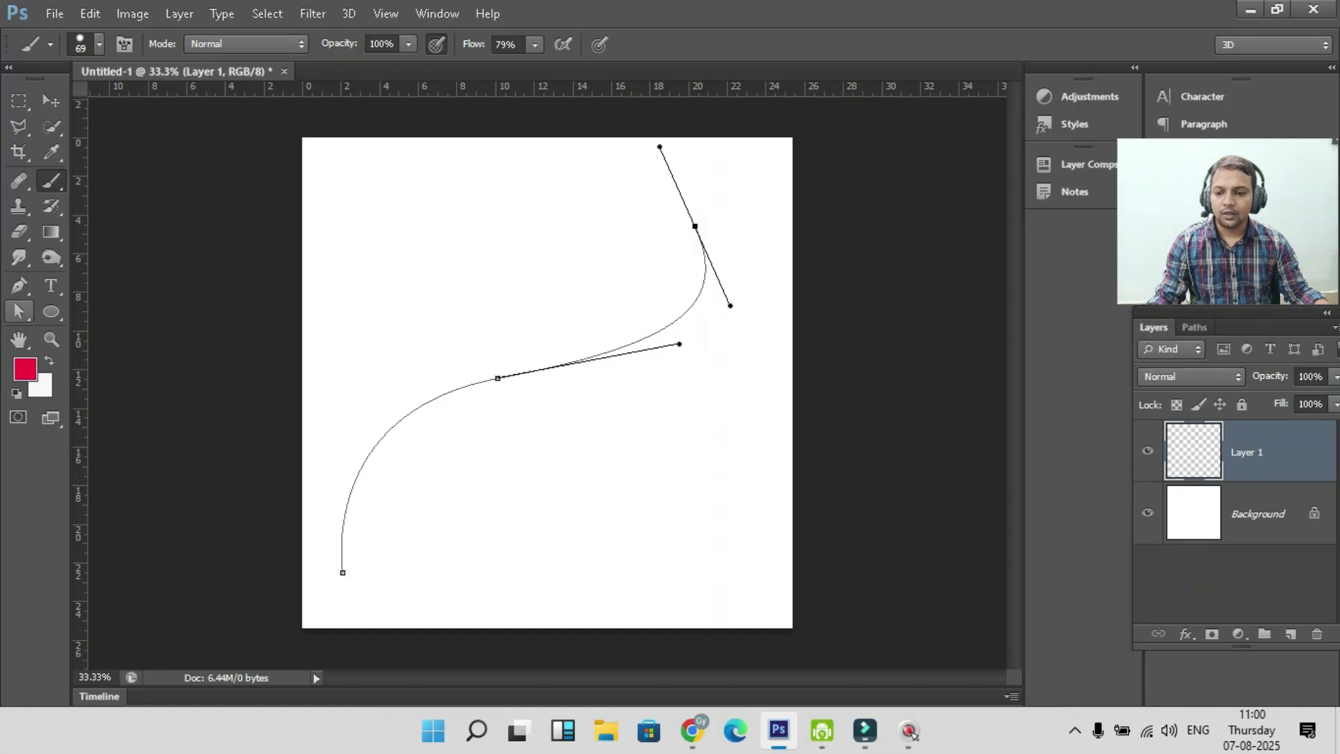
Step: Stroke the curved path with the hard round crimson Brush, keeping Simulate Pressure on
click(19, 311)
right_click(532, 230)
click(613, 390)
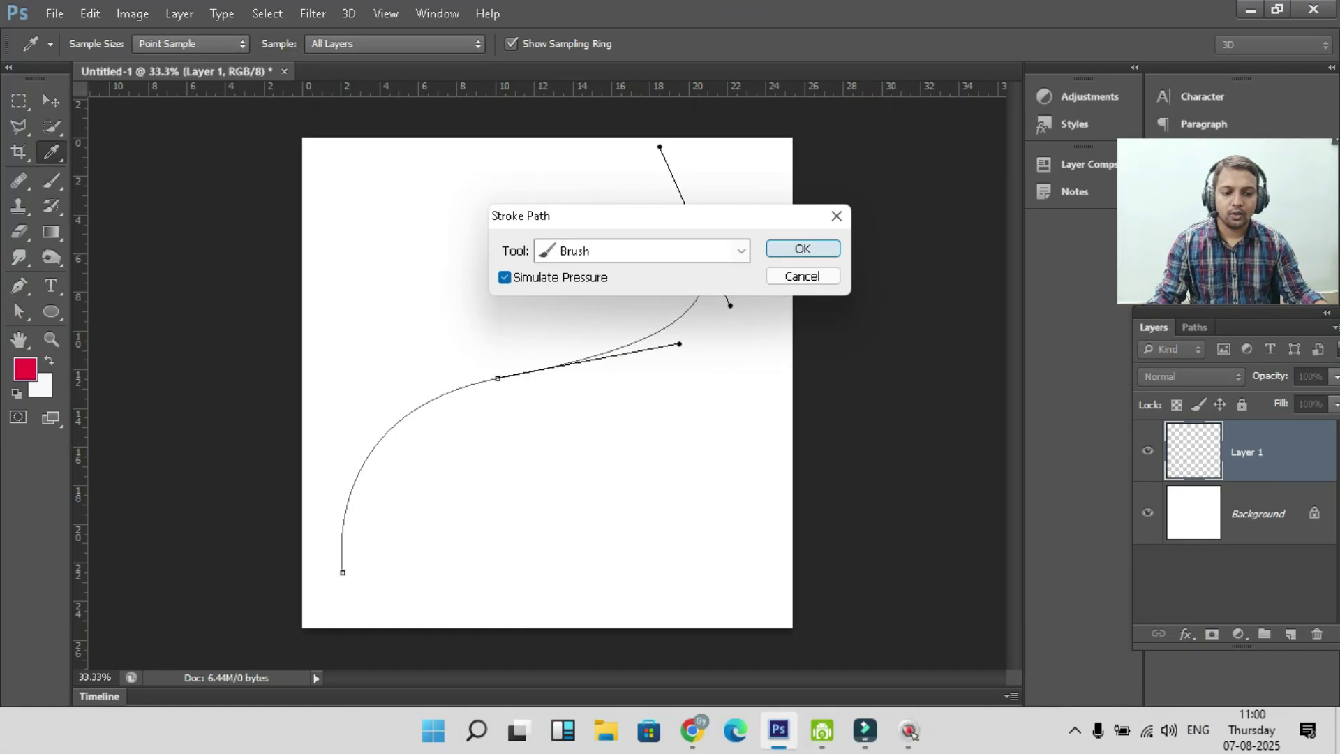
click(802, 248)
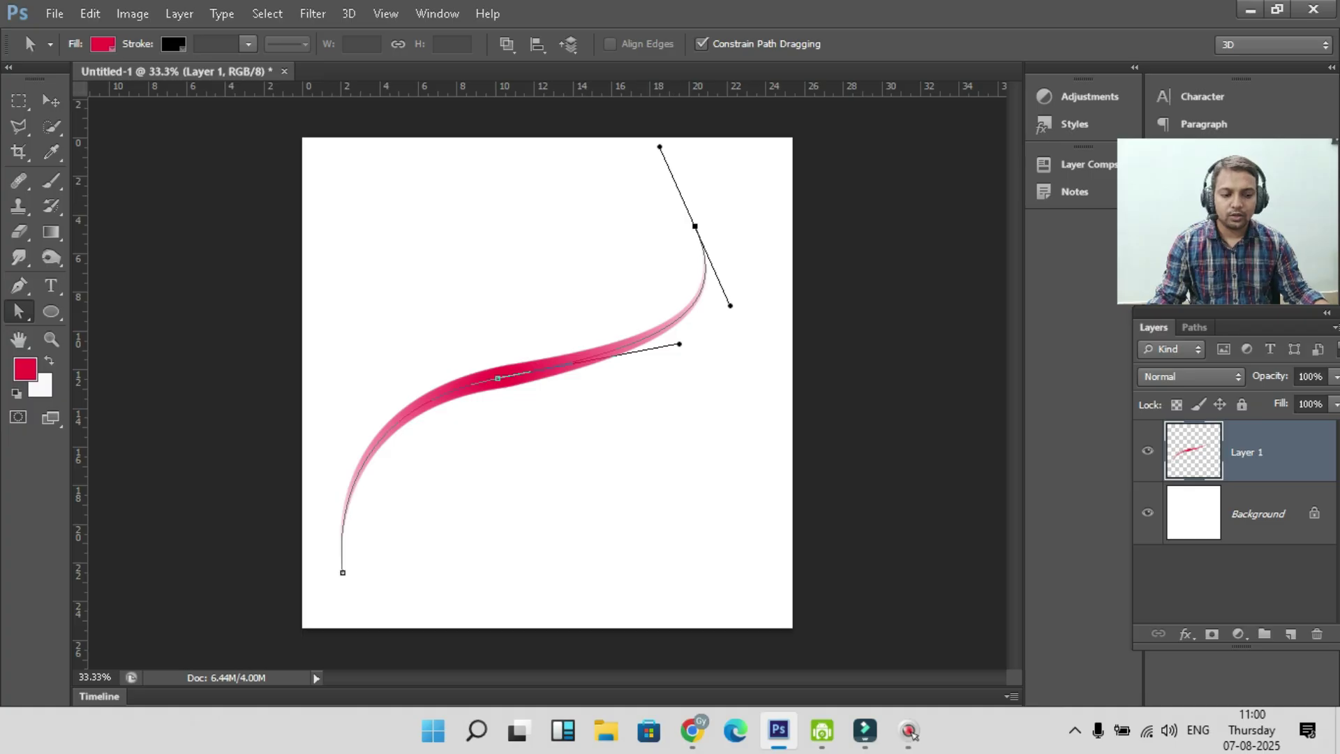
Step: Deselect the Work Path to inspect the stroke without its outline, reselect the path, and return to the layer list
click(1195, 327)
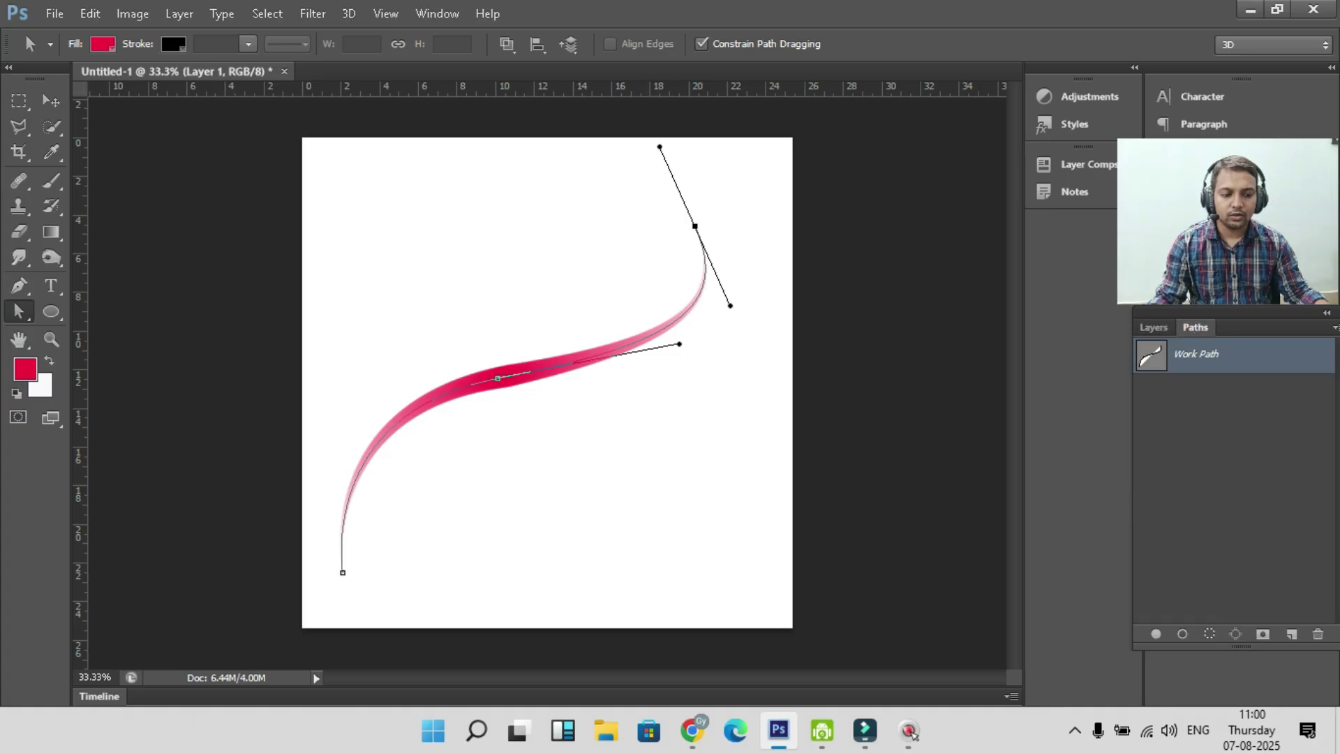
click(1244, 428)
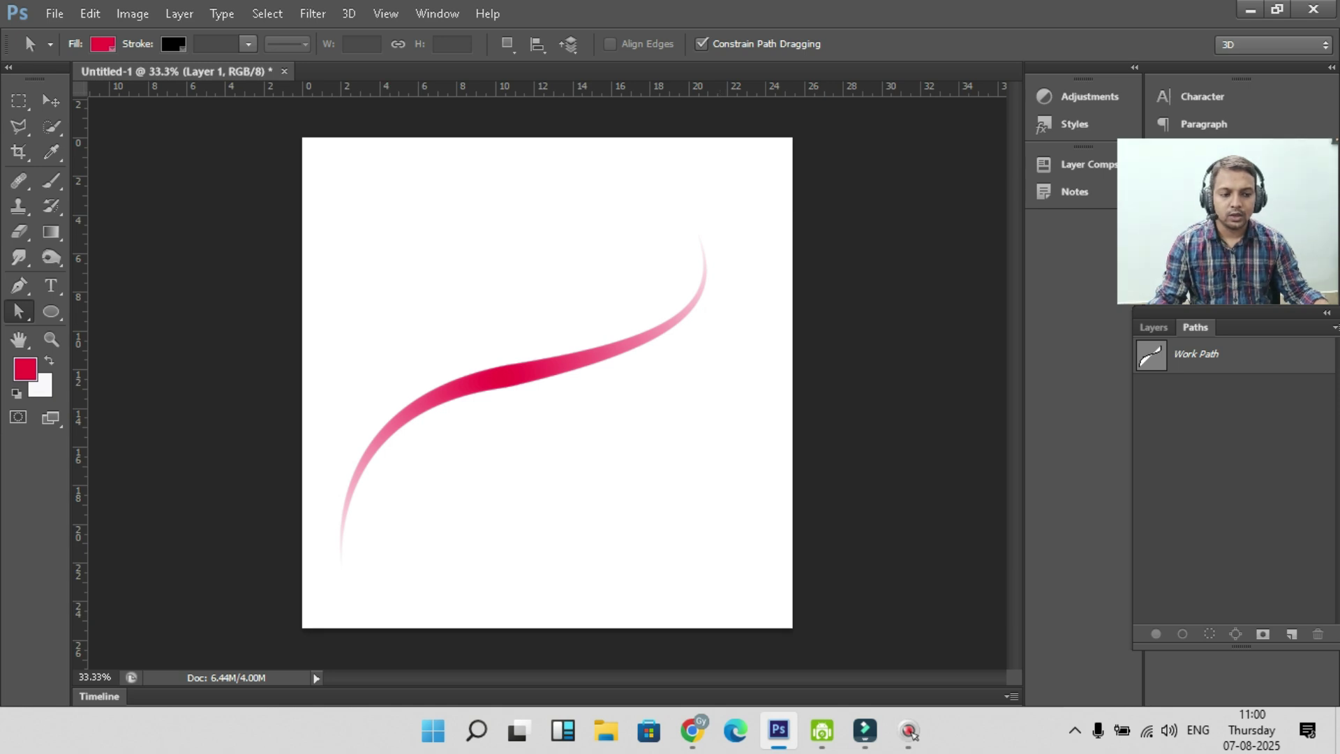
click(1196, 354)
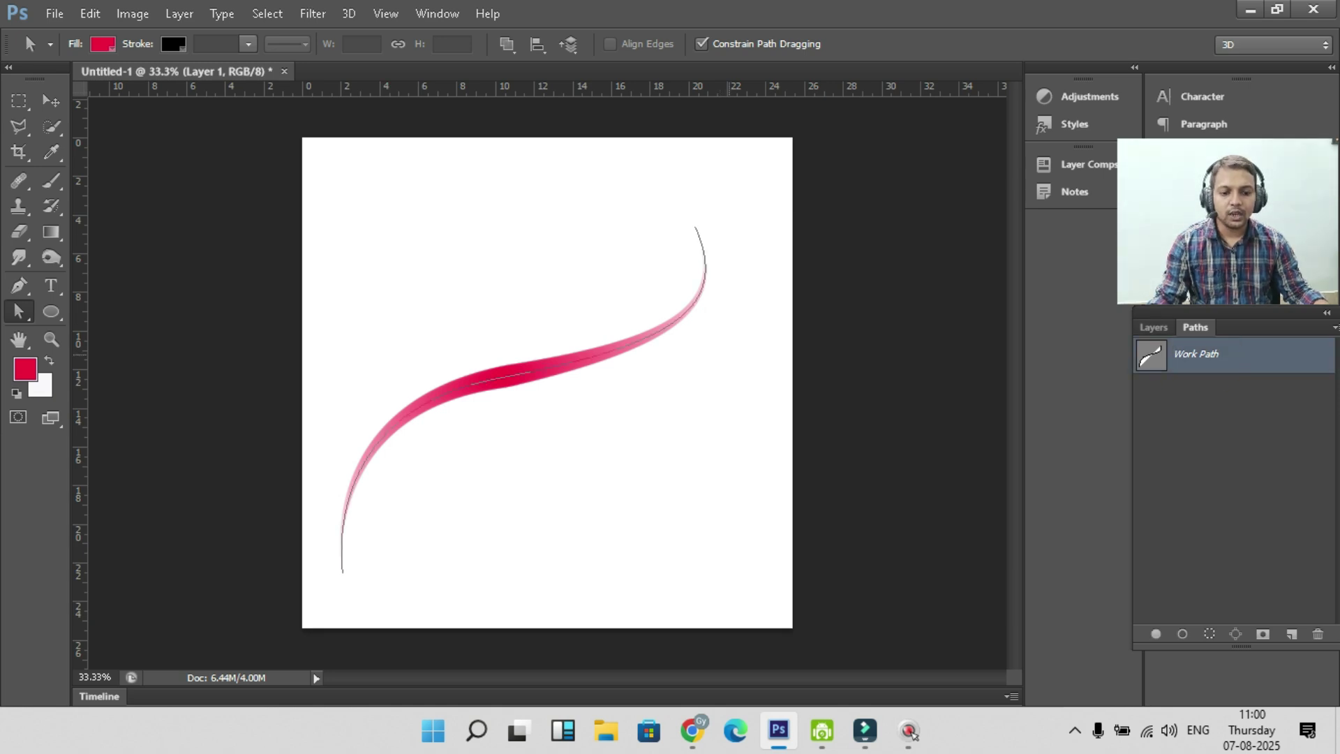
click(1153, 327)
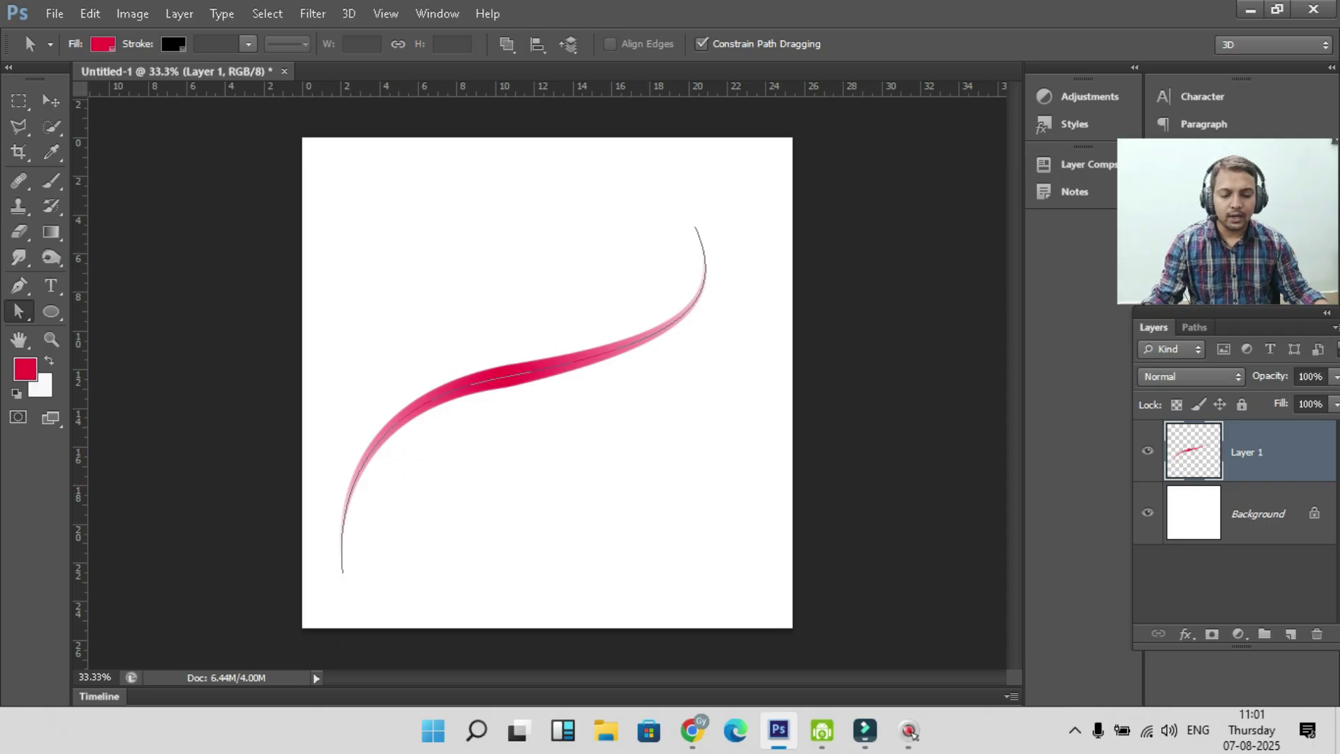
Step: Move the crimson stroke above its path, deselect the Work Path, and scale the stroke down from its upper-right corner
click(51, 100)
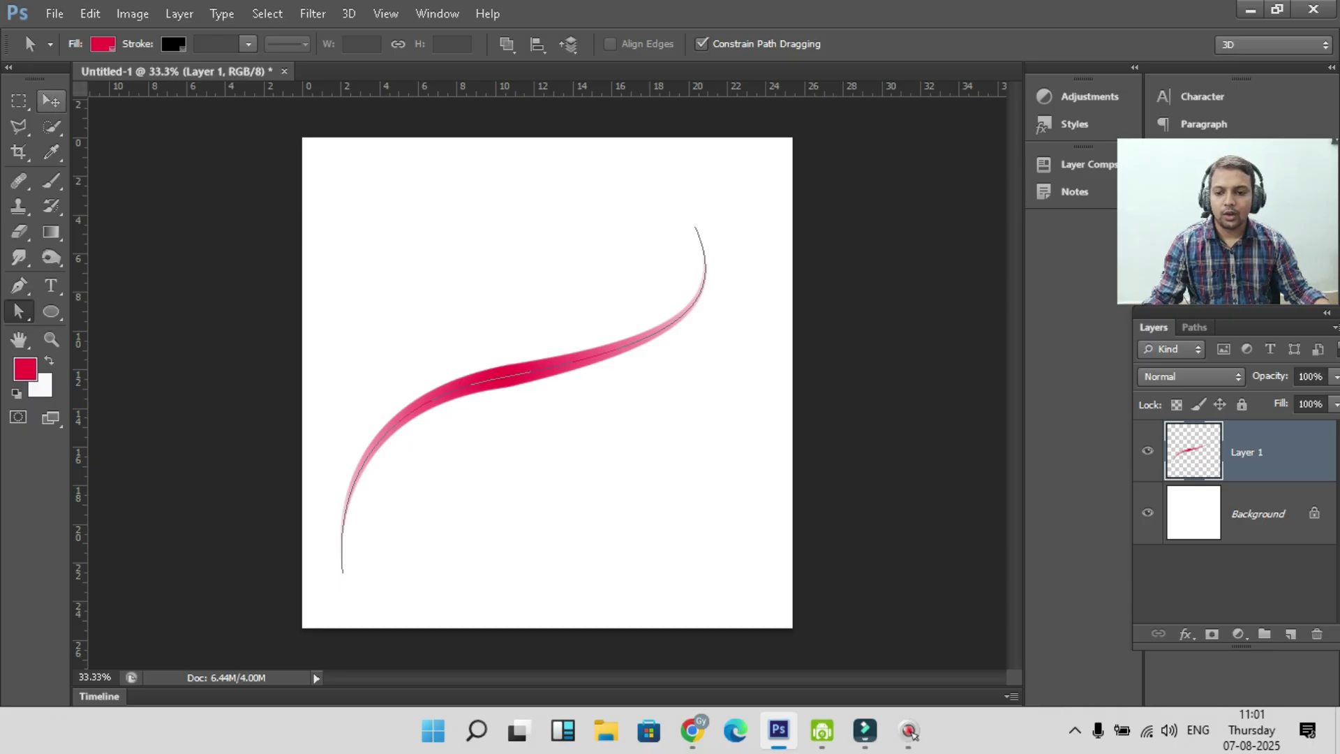
mouse_move(541, 370)
mouse_down()
mouse_move(580, 394)
mouse_move(562, 392)
mouse_move(579, 366)
mouse_move(547, 279)
mouse_up()
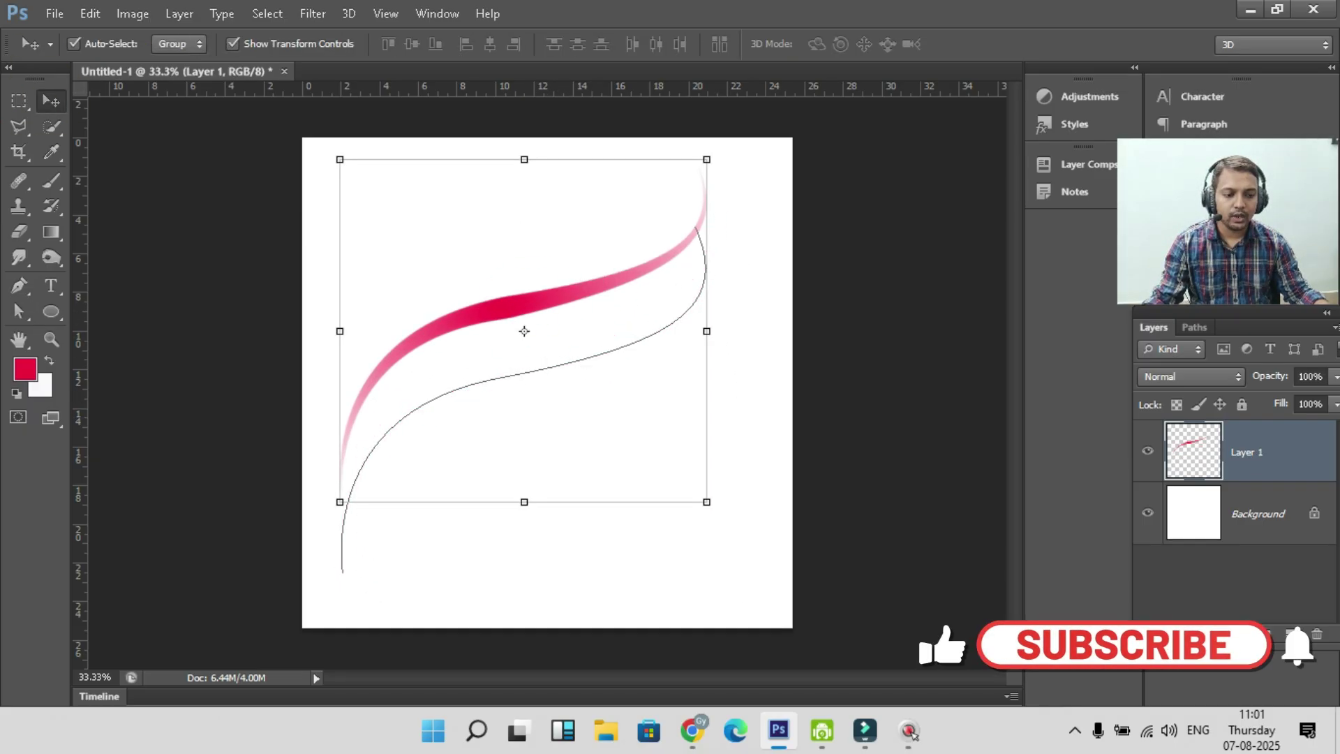
click(1194, 327)
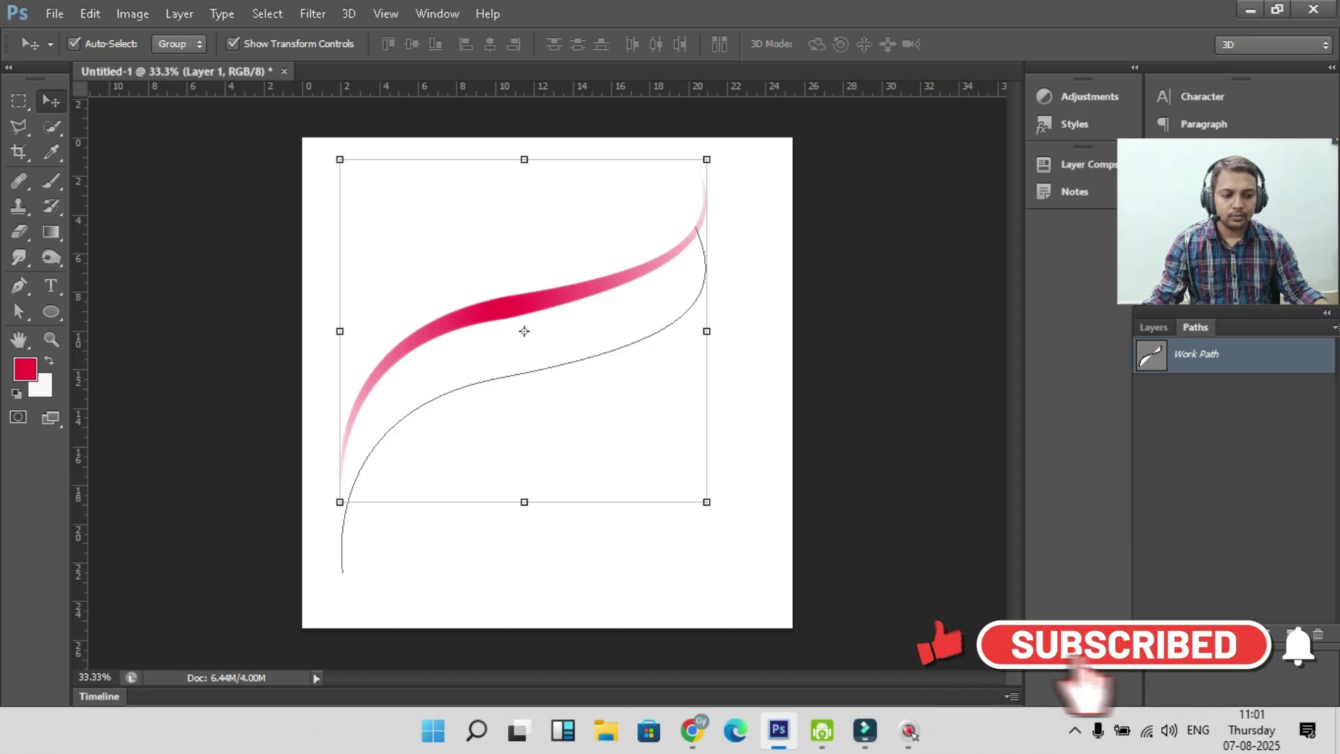
click(1232, 453)
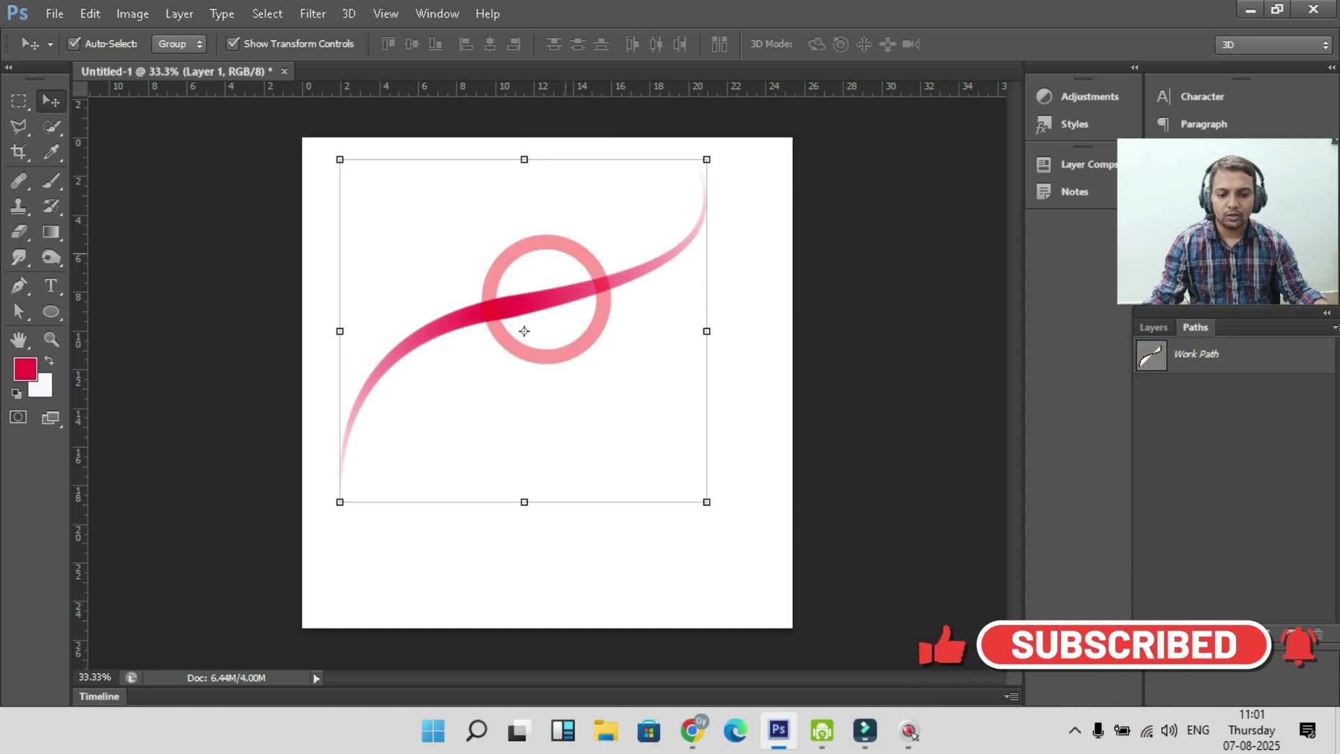
mouse_move(706, 159)
mouse_down()
mouse_move(614, 300)
mouse_move(655, 261)
mouse_move(609, 238)
mouse_up()
key(Return)
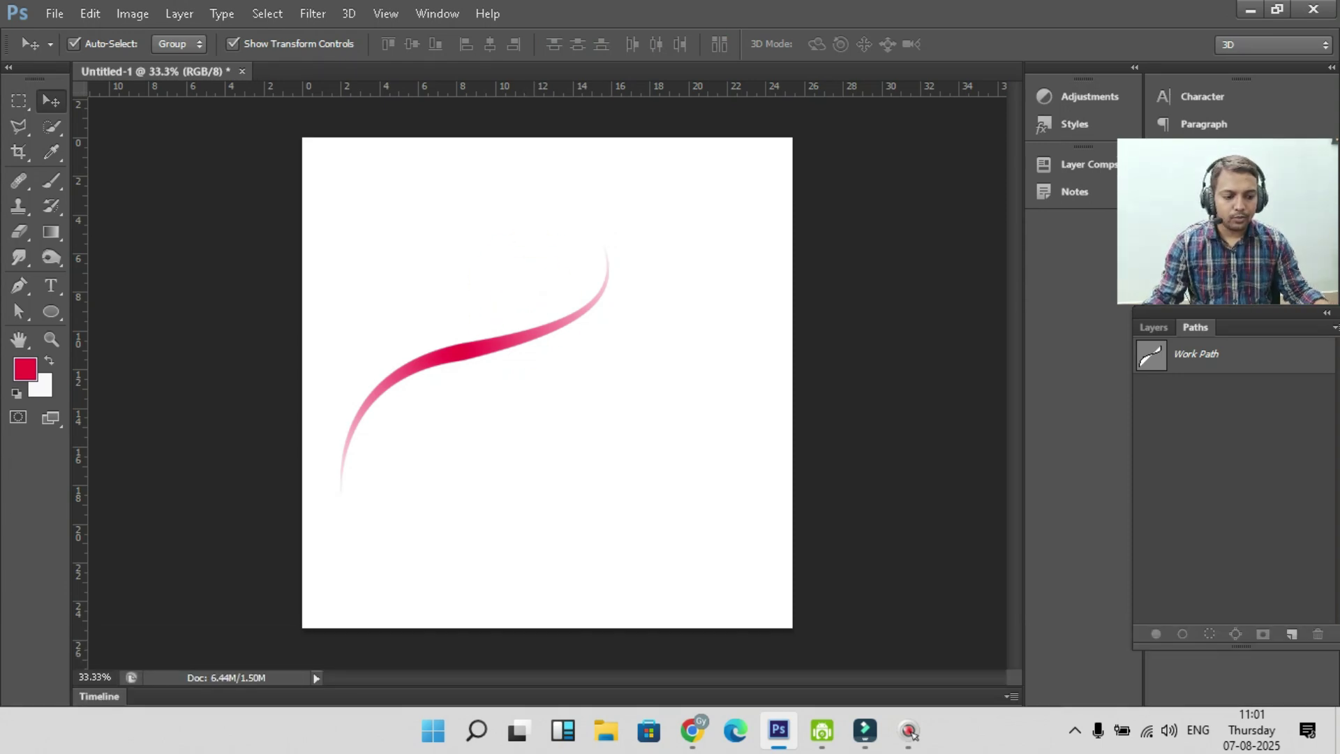
Step: Delete Layer 1 with the crimson stroke and close the Untitled-1 document without saving
key(F7)
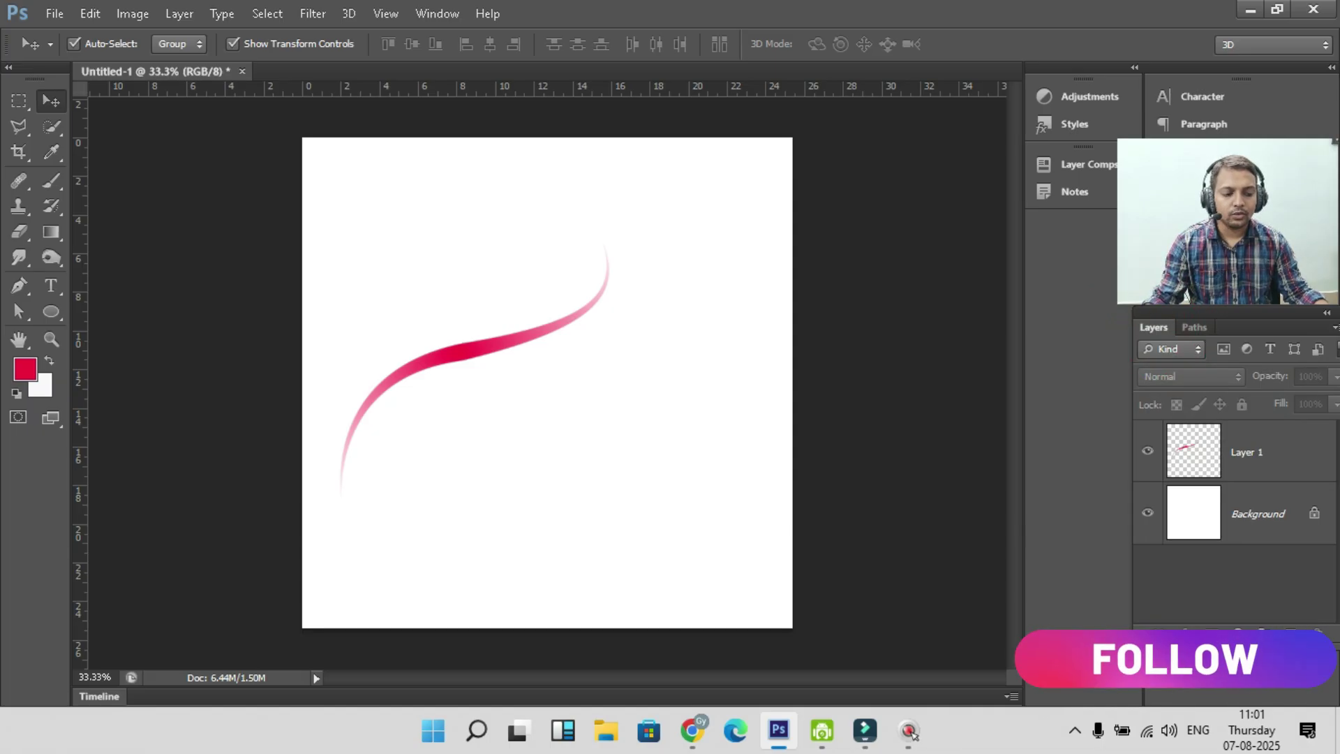
key(Delete)
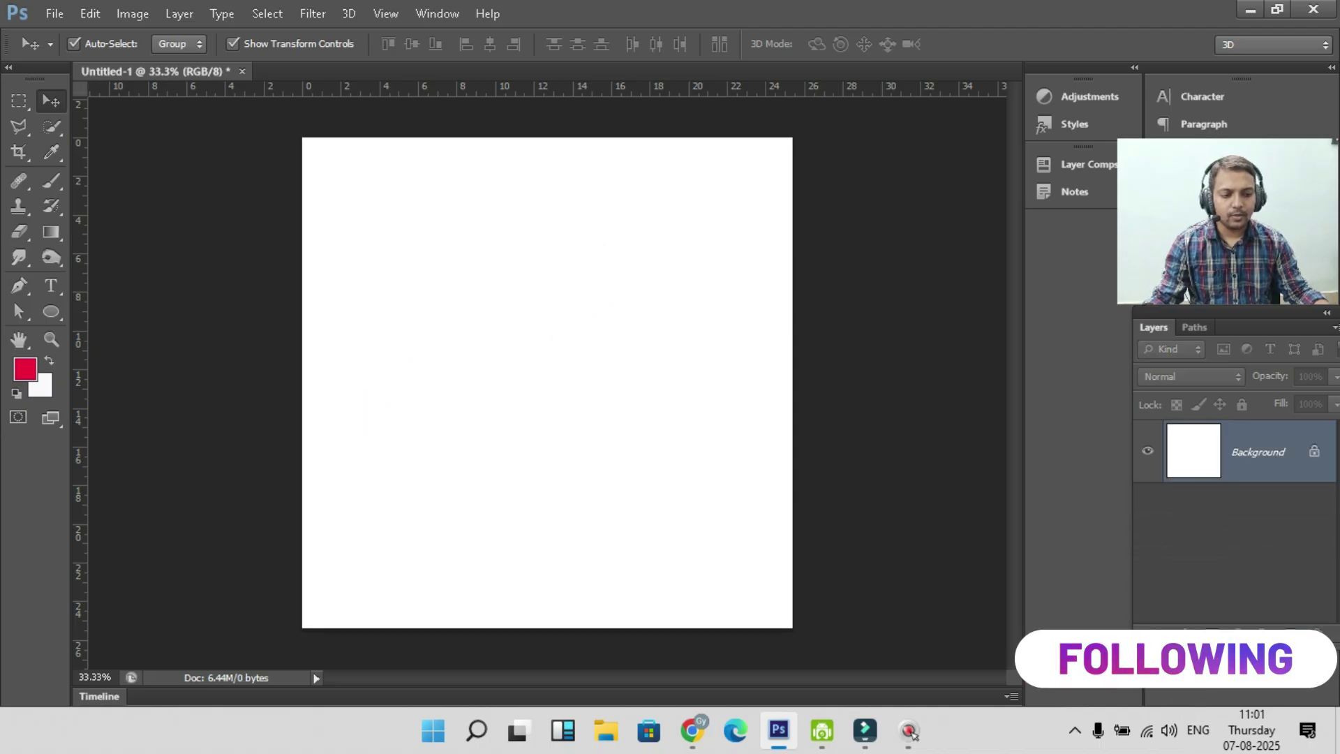
click(242, 71)
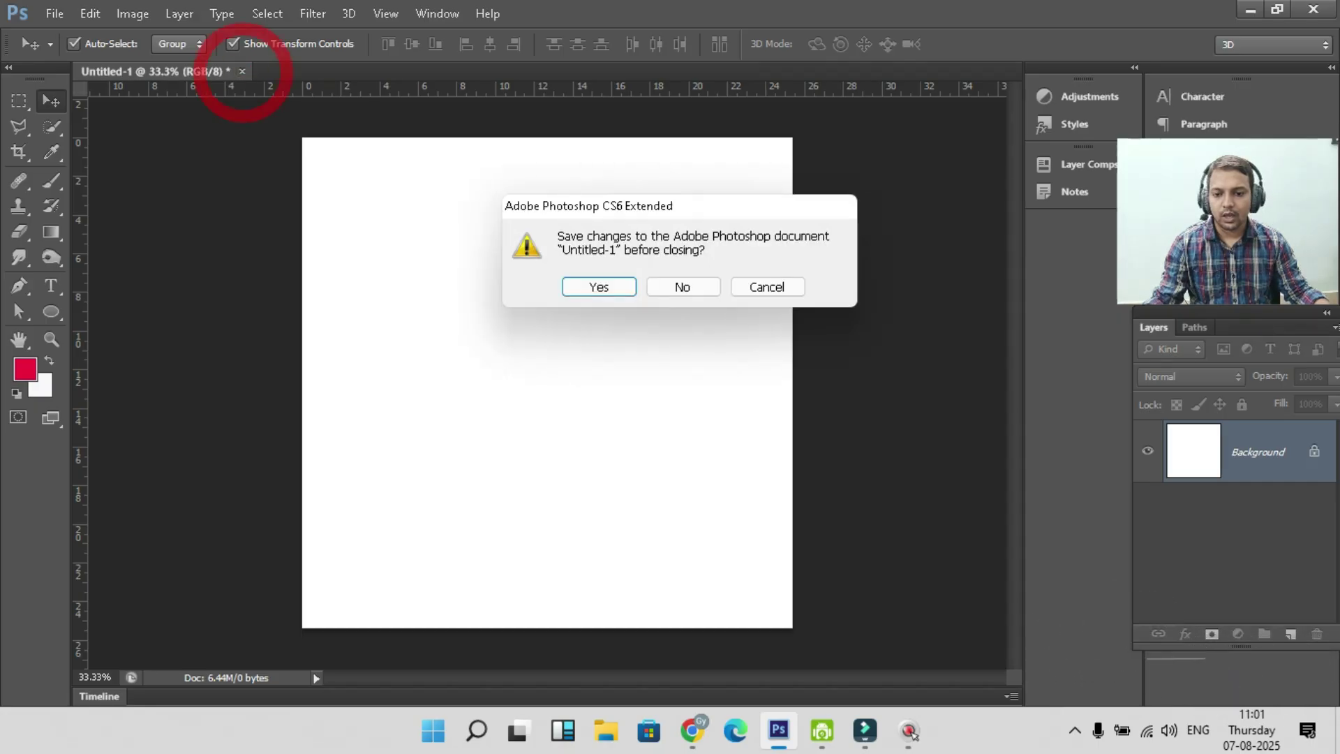
click(683, 287)
Step: Open the sunset-jump-1058226.jpg photo from the new pic folder
click(54, 14)
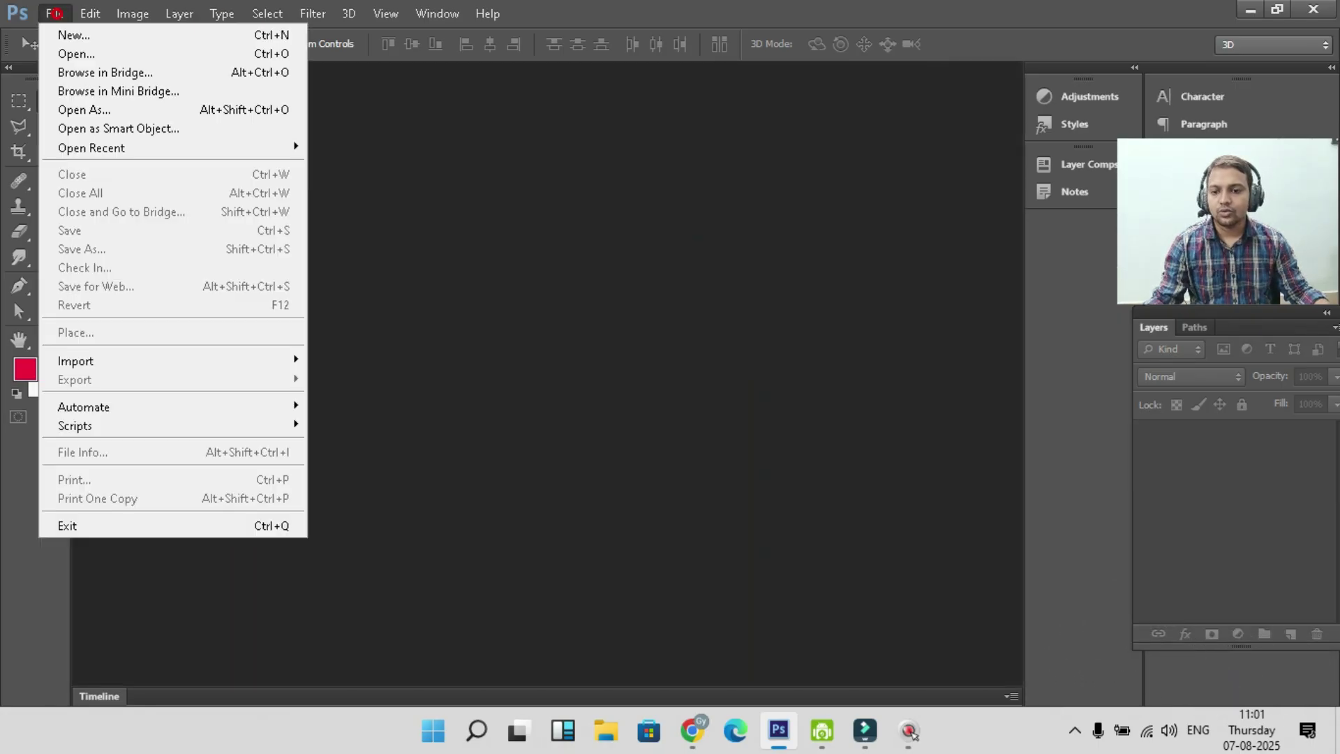
click(77, 53)
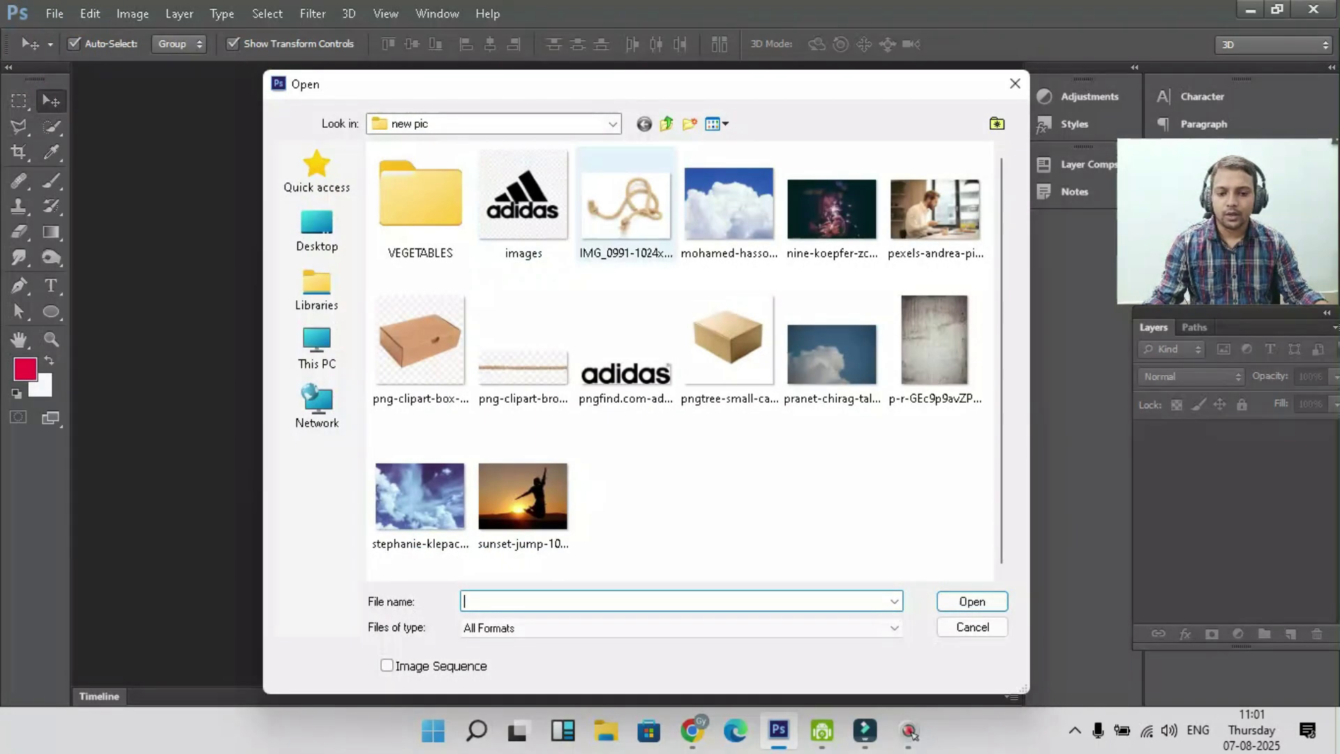
click(523, 496)
click(971, 601)
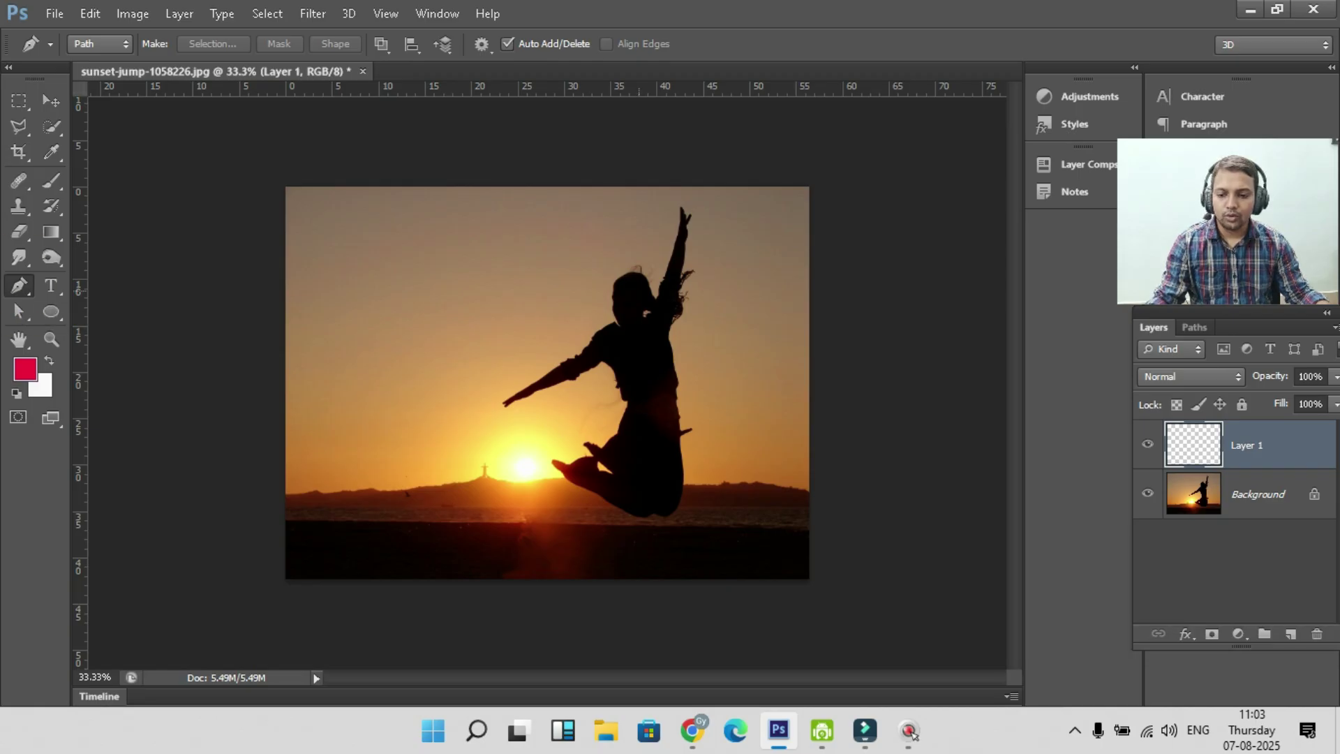
Step: Draw an open curved Pen path winding from side to side around the jumping silhouette, from beside the head down past the legs
click(723, 285)
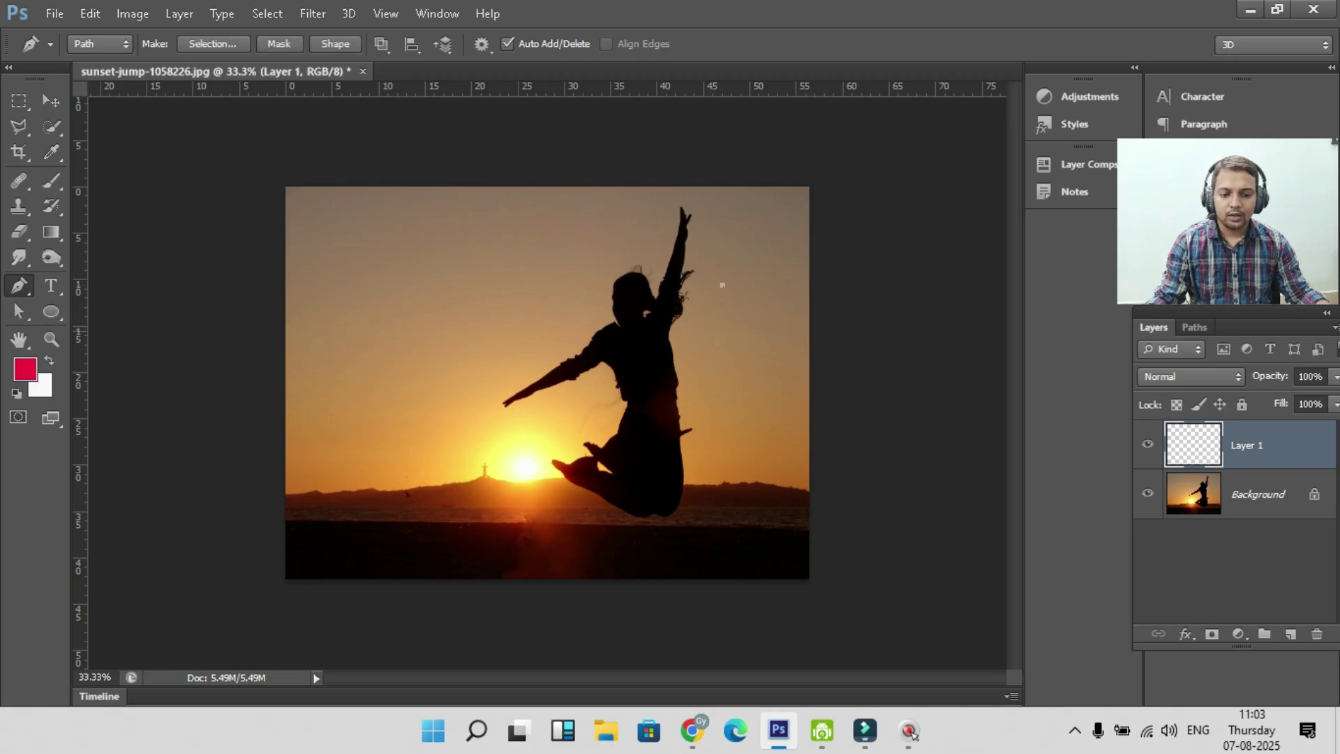
drag(564, 338, 591, 365)
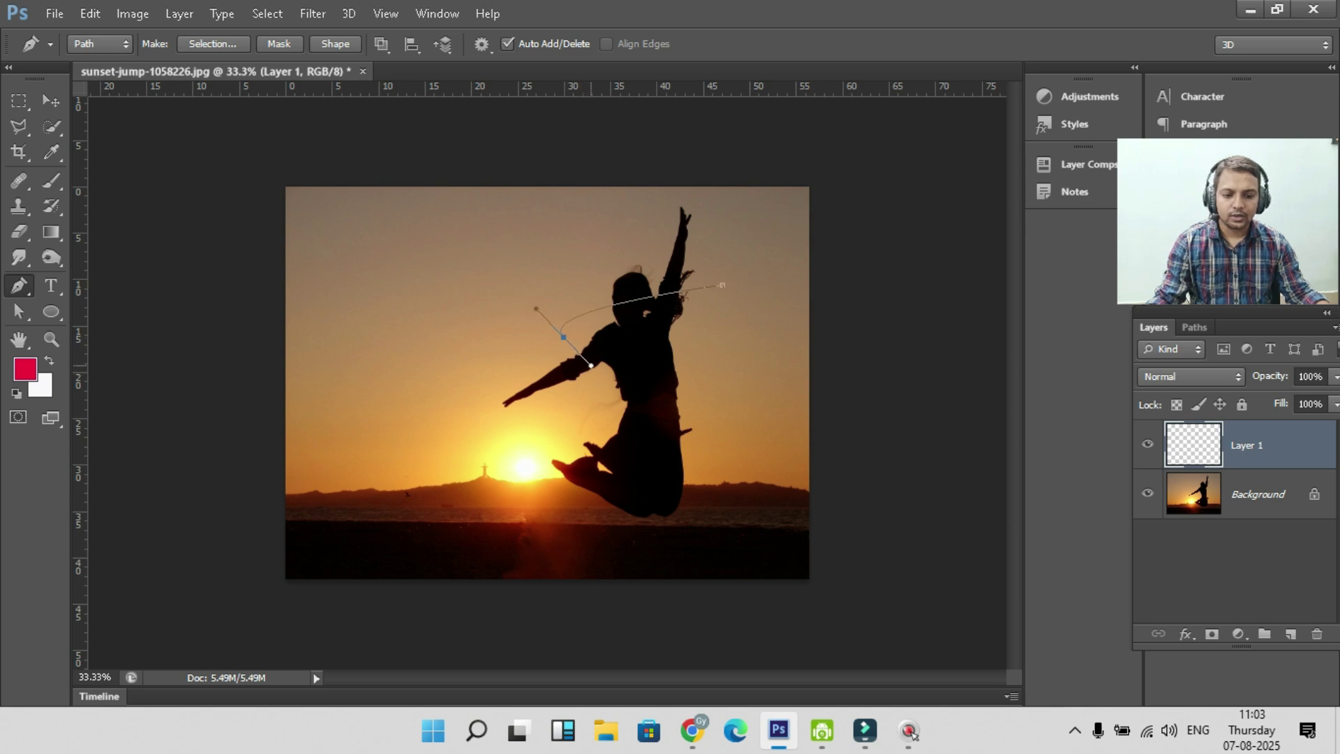
drag(725, 374, 668, 416)
click(569, 426)
drag(569, 426, 601, 462)
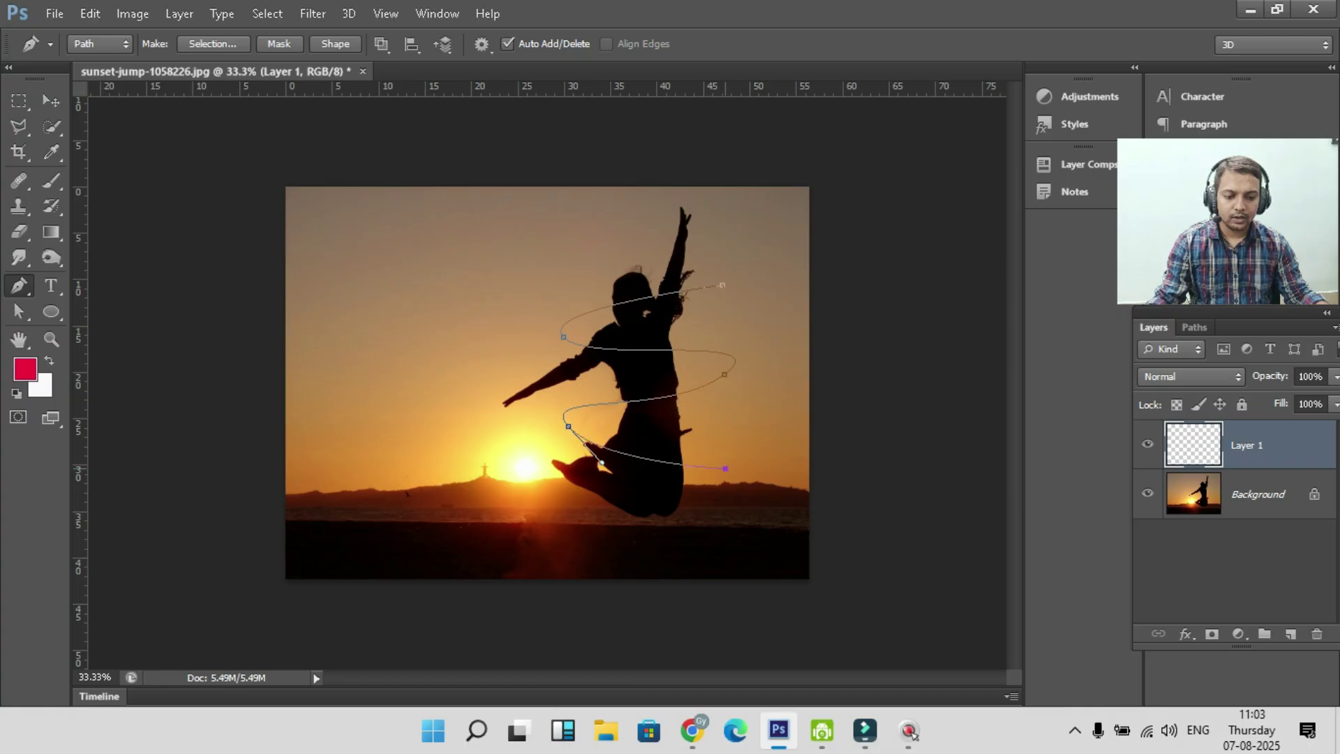
drag(726, 468, 708, 512)
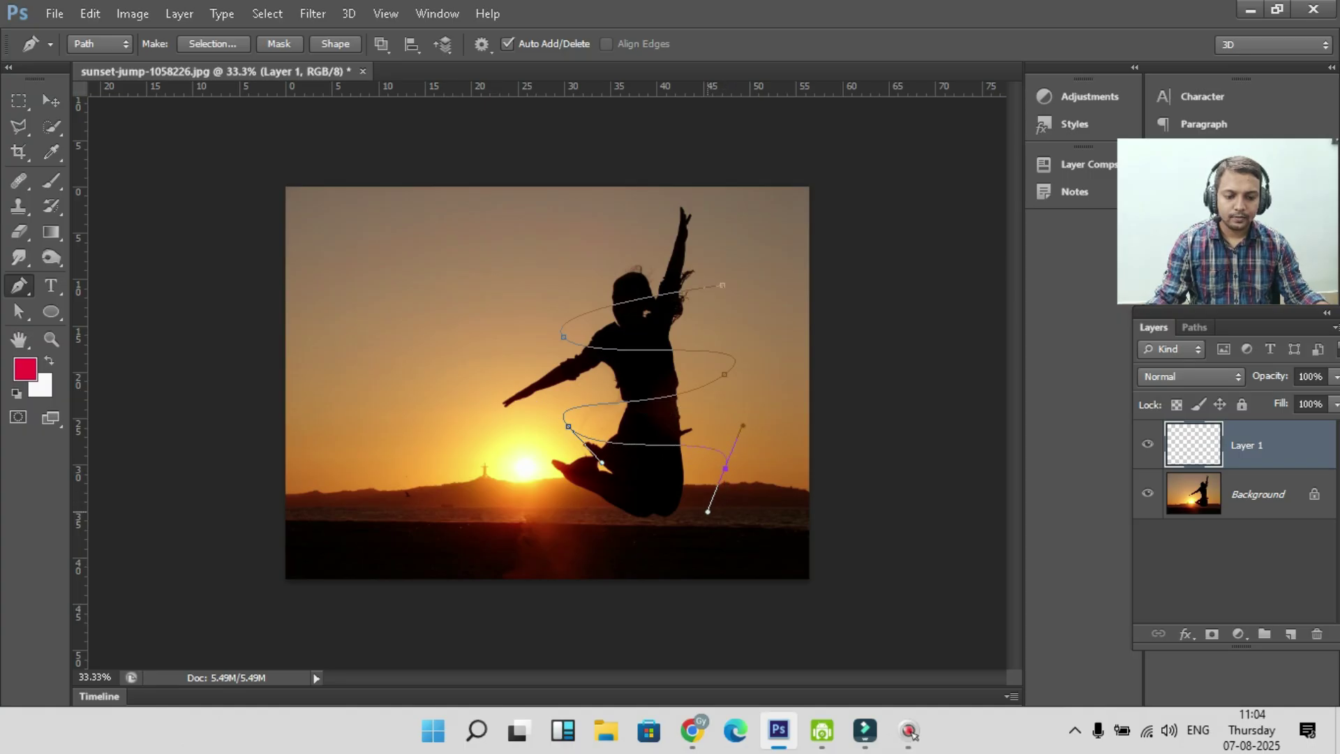
drag(565, 509, 537, 539)
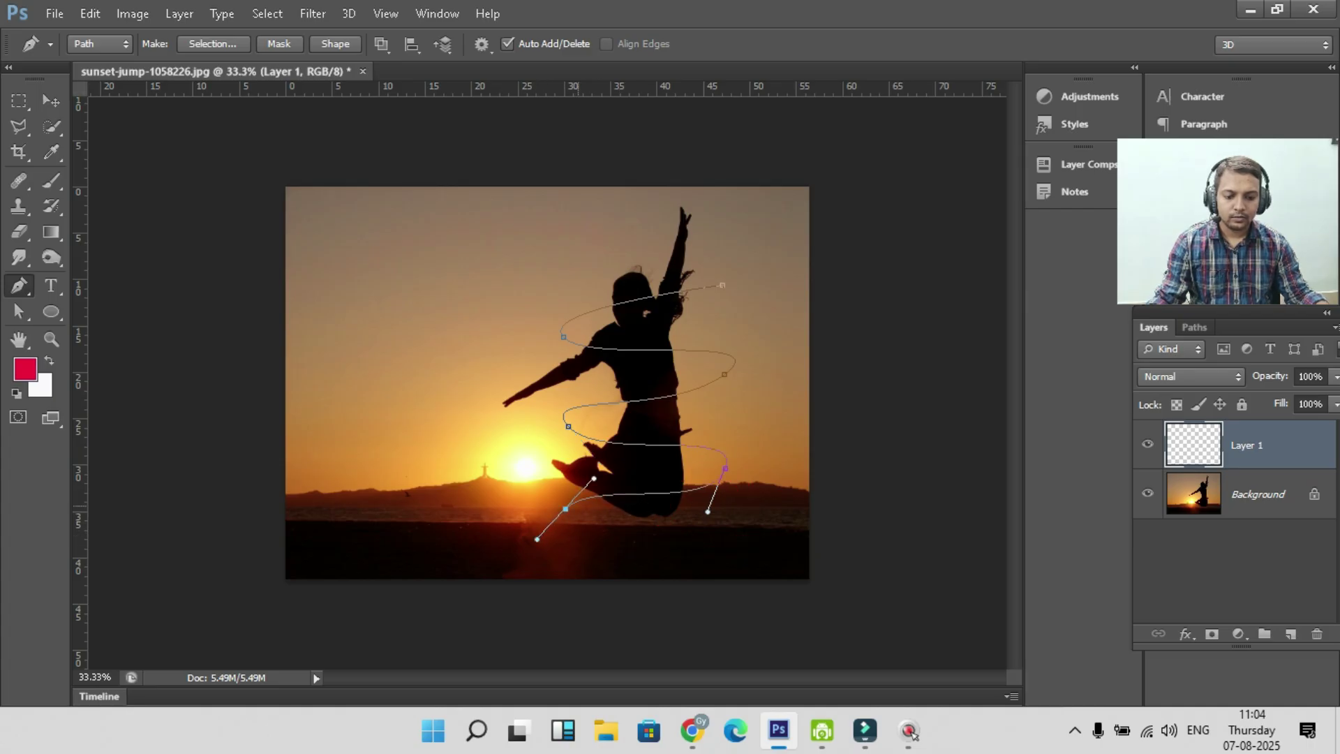
Step: Reshape the winding path by moving its lower end point farther left and its upper start point farther right
key(ctrl)
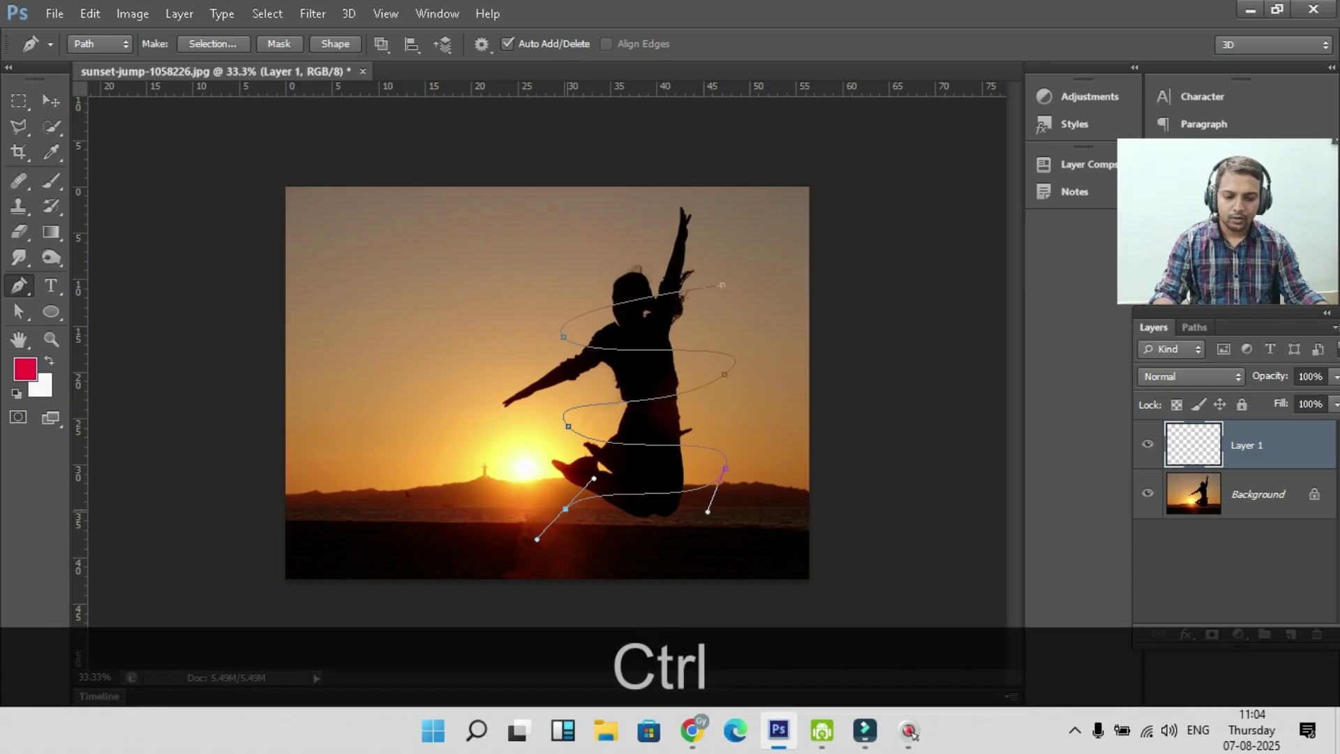
drag(566, 509, 524, 519)
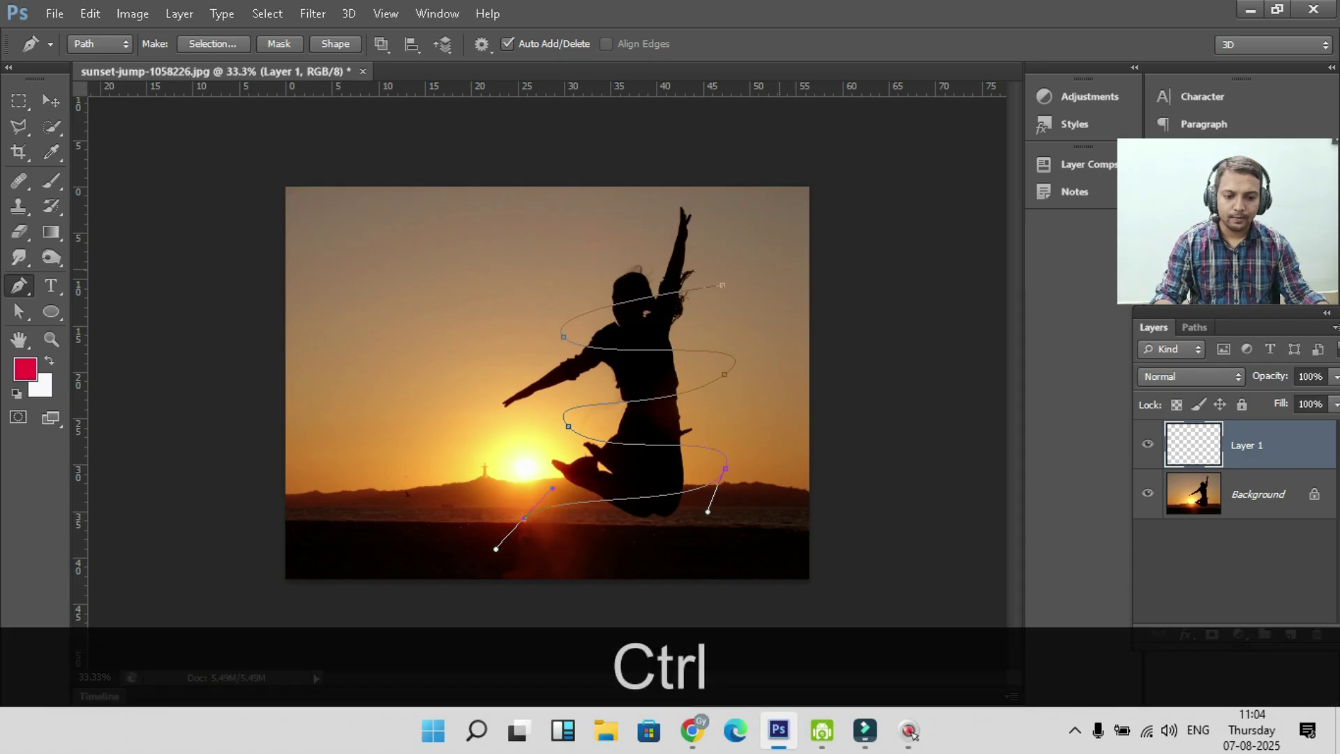
ctrl+click(563, 337)
drag(742, 275, 769, 280)
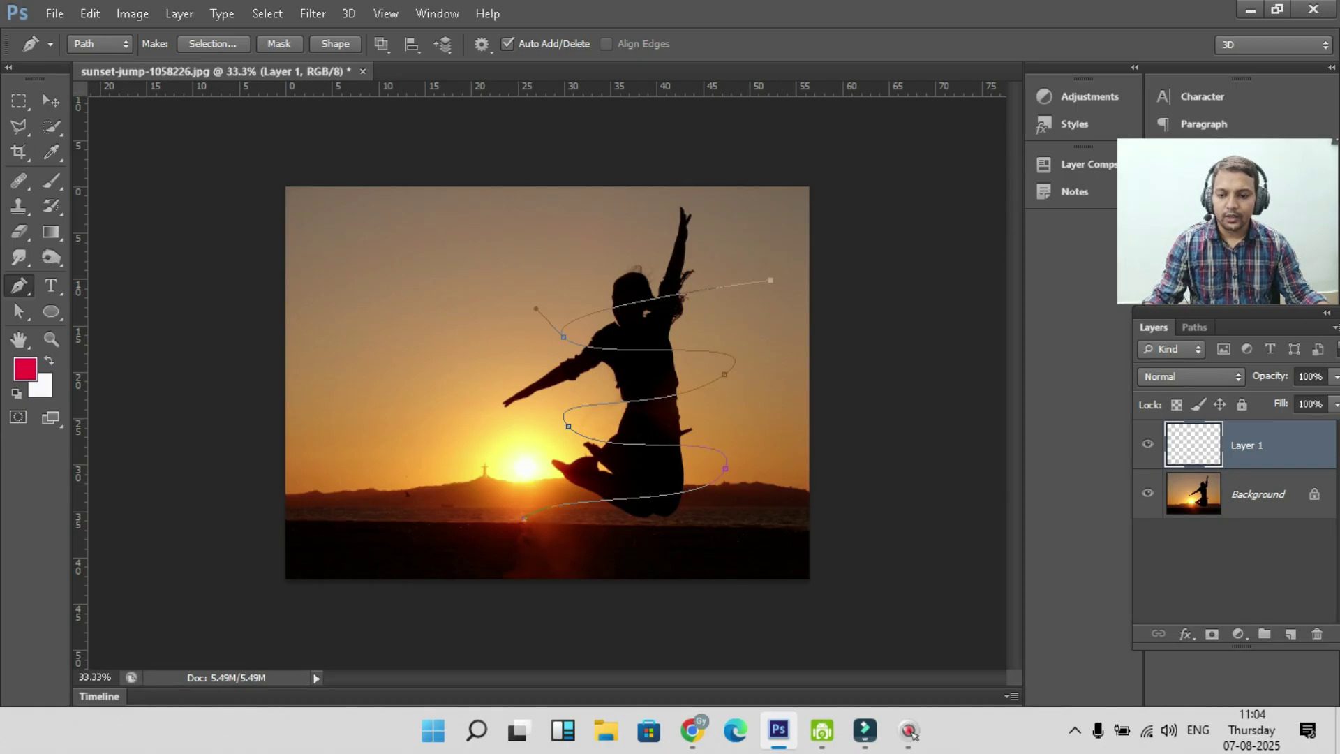
Step: Set the foreground color to white
click(25, 369)
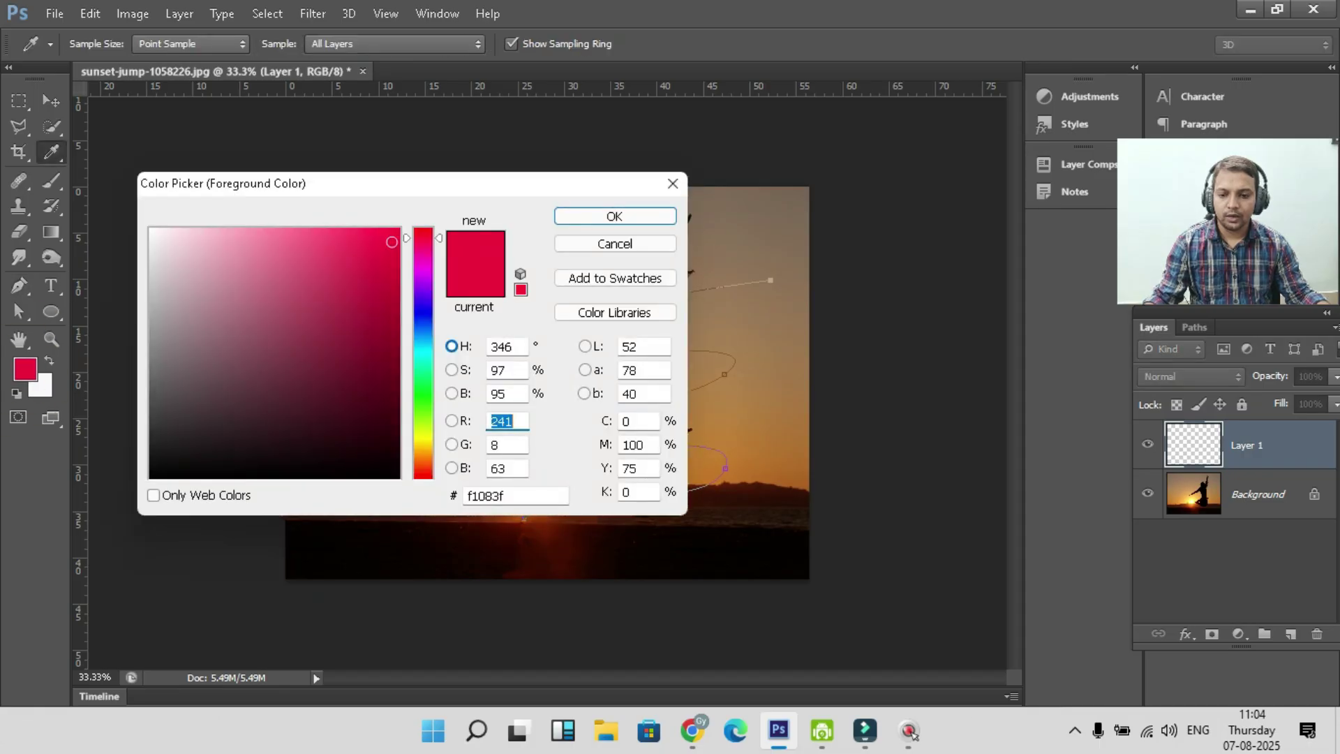
click(149, 233)
click(614, 217)
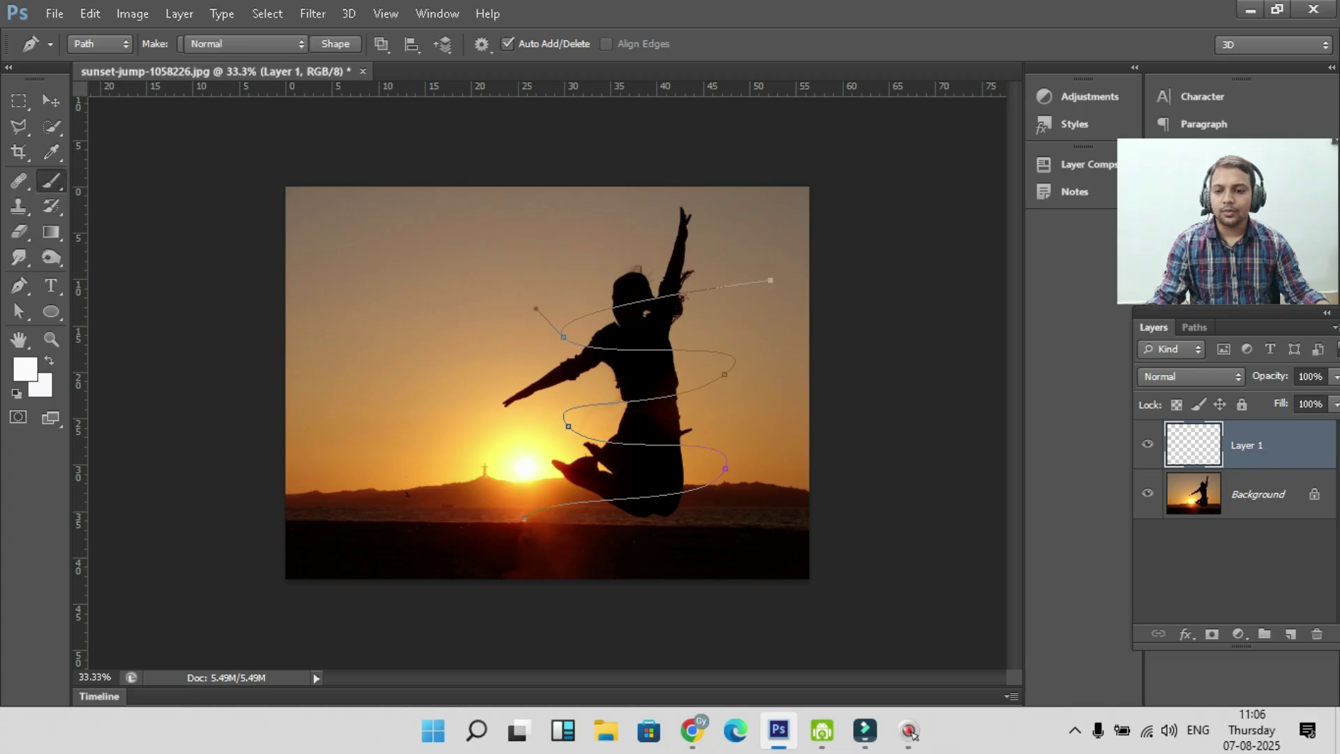
Step: Activate the Brush with a hard round tip at 48 px size and 100% hardness
key(b)
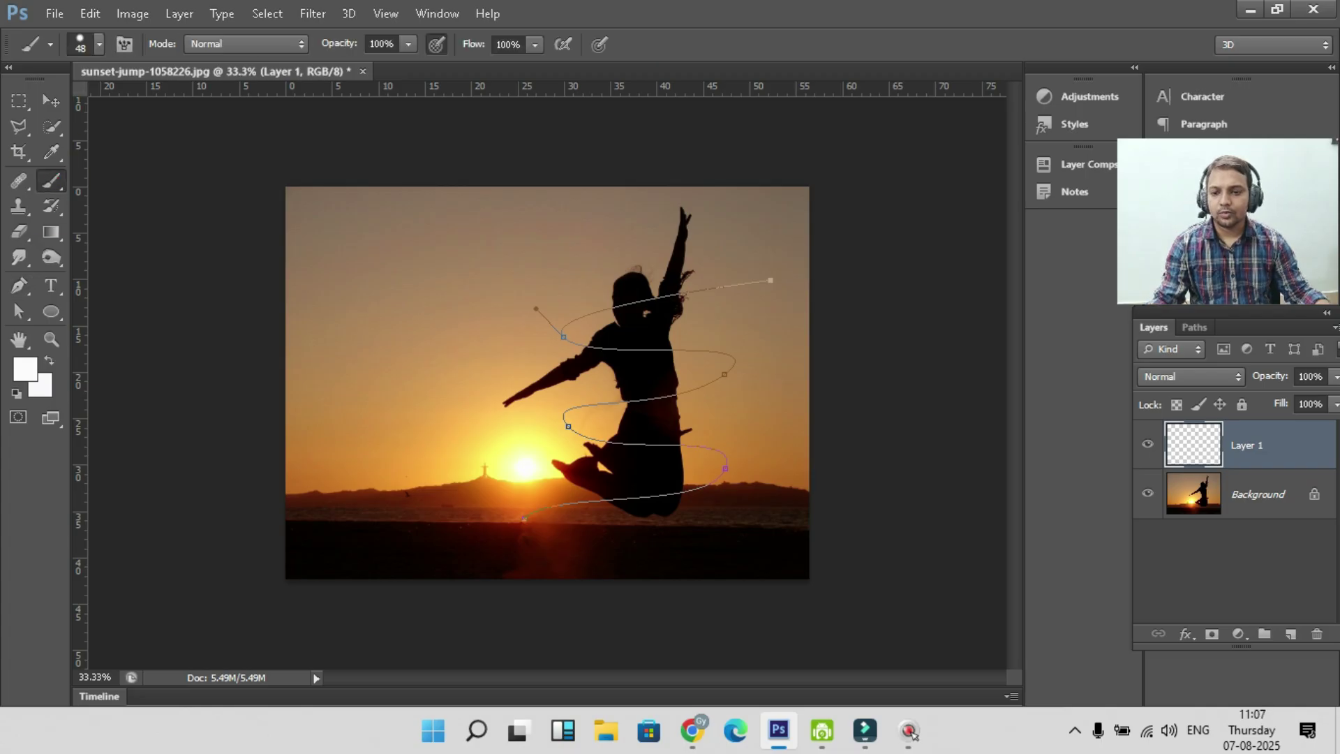
click(99, 43)
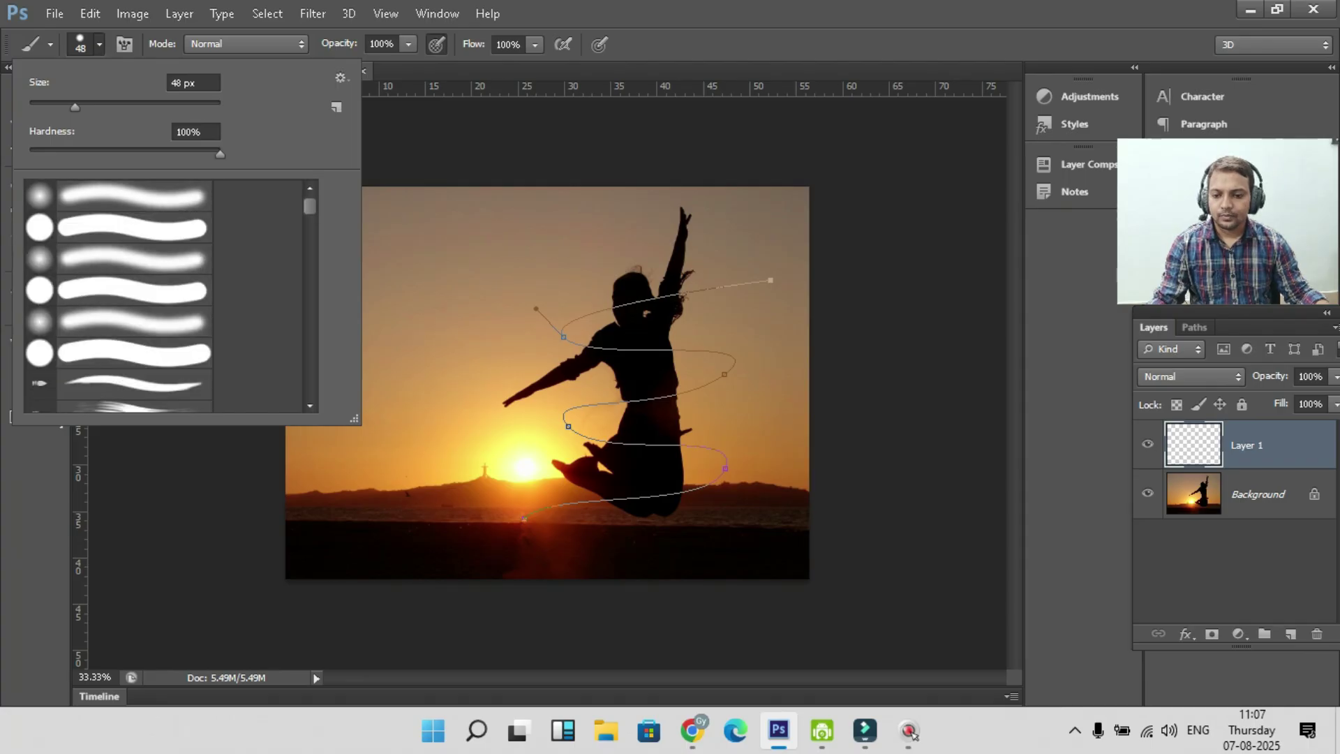
click(105, 223)
click(118, 290)
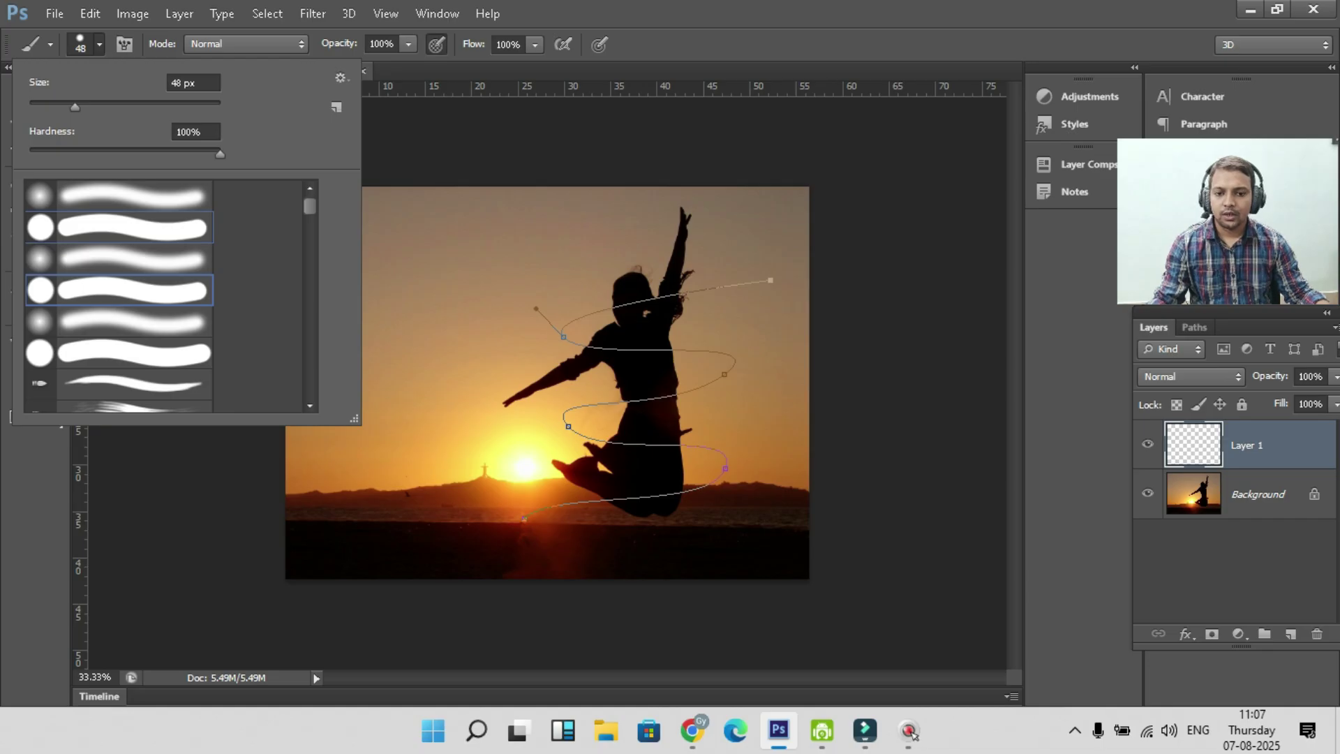
key(Return)
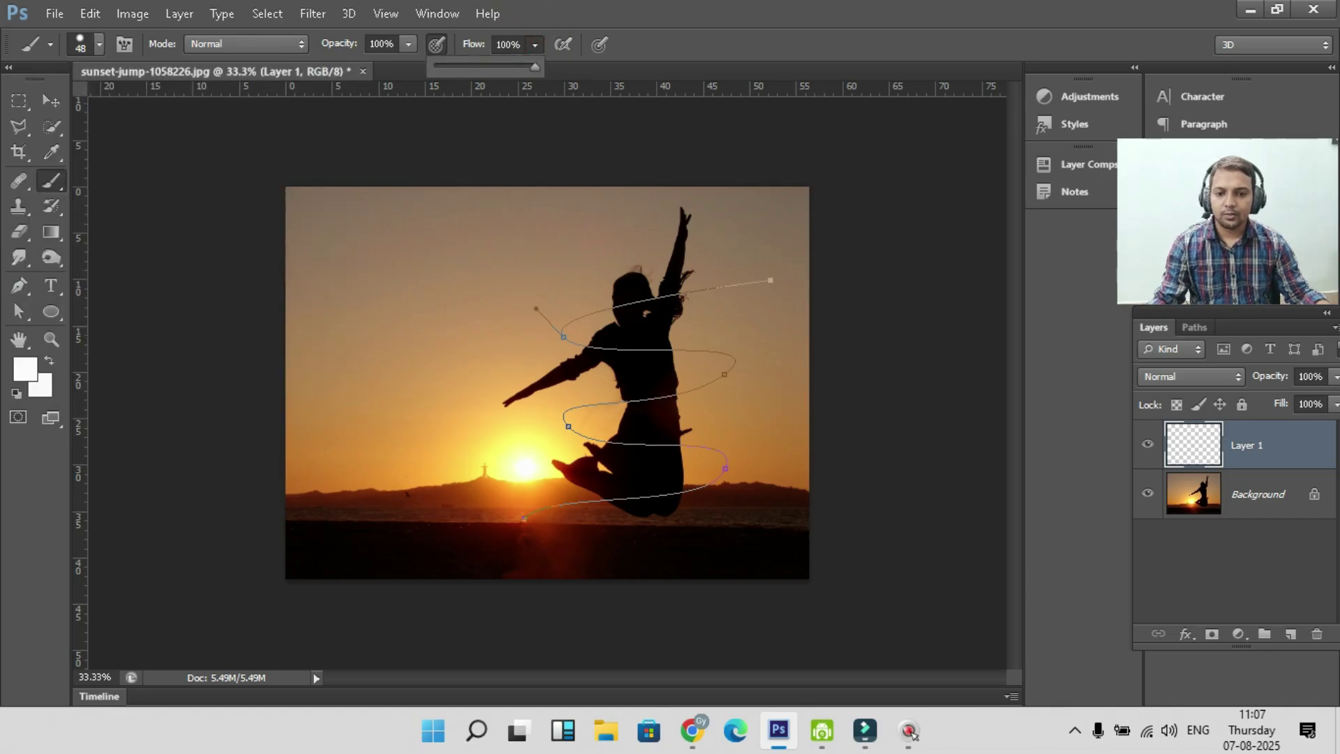
click(408, 45)
click(408, 44)
click(244, 44)
click(288, 43)
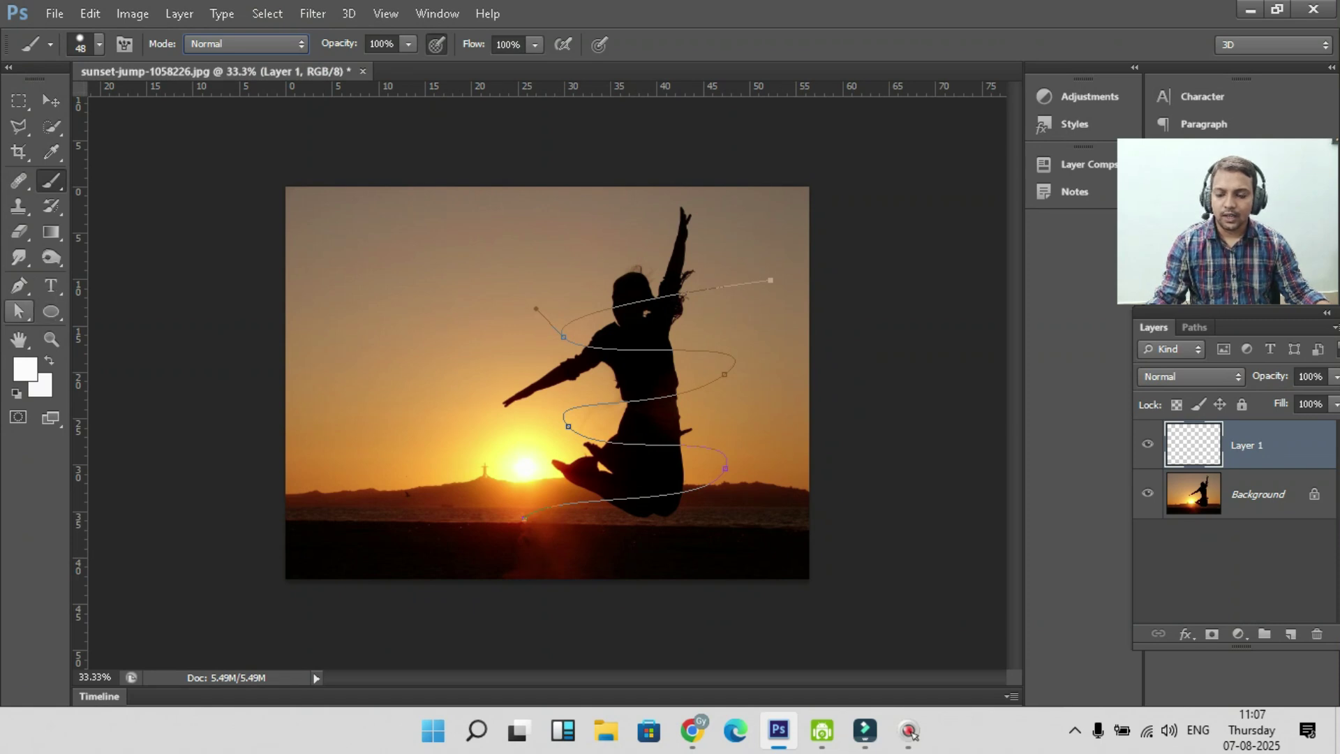
Step: Stroke the winding path on Layer 1 with the white Brush, keeping Simulate Pressure on
click(19, 311)
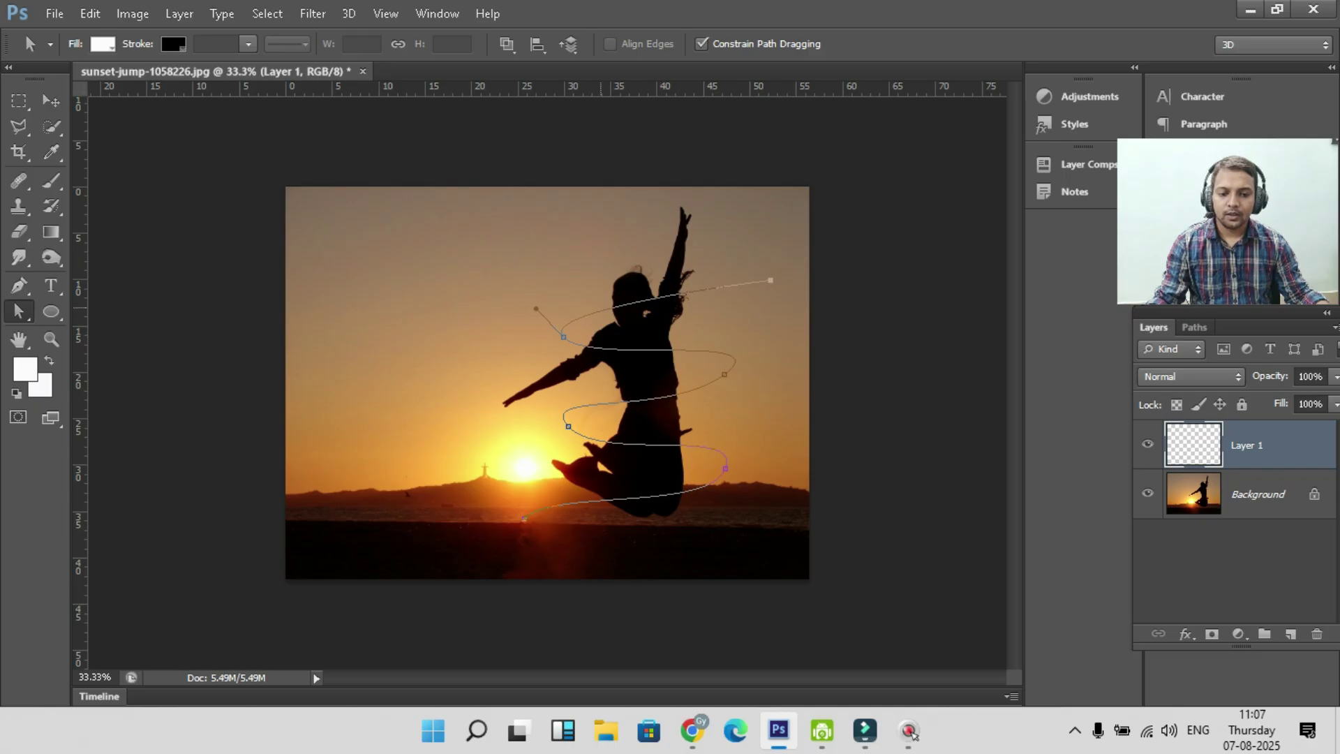
right_click(598, 307)
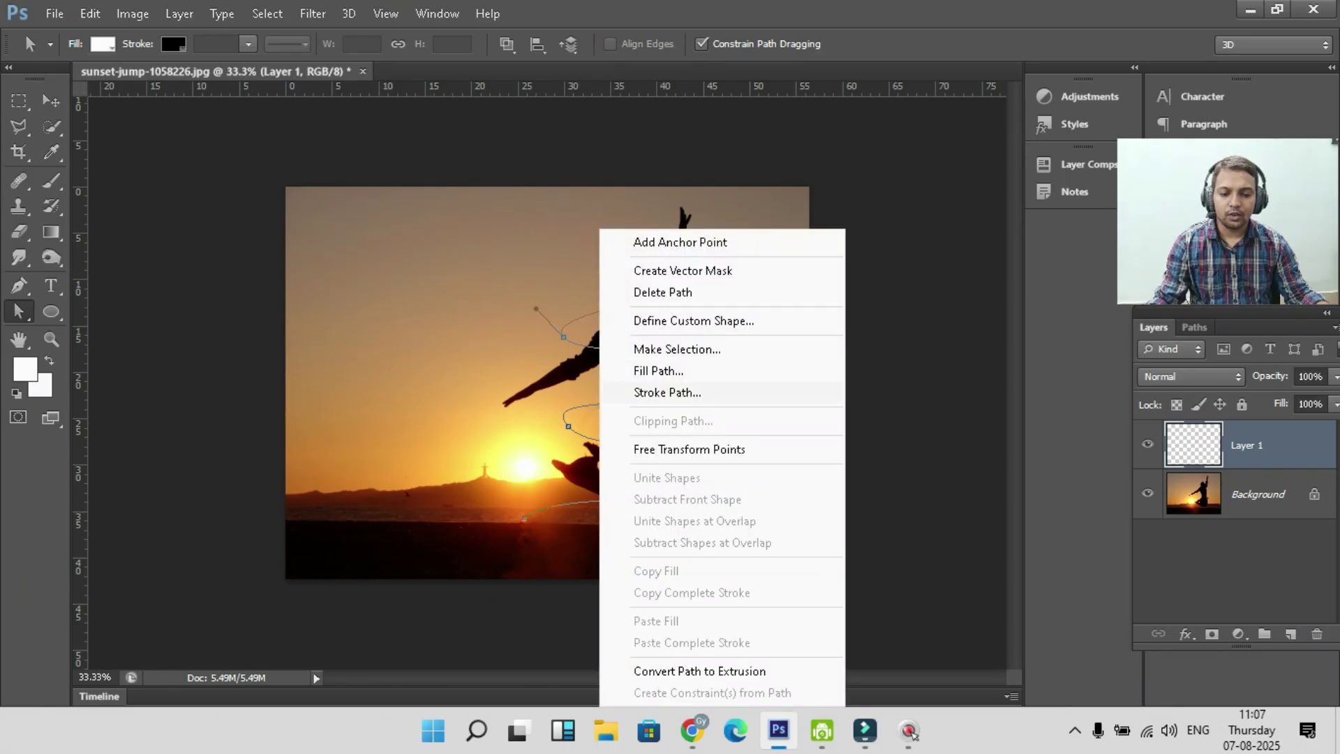
click(667, 392)
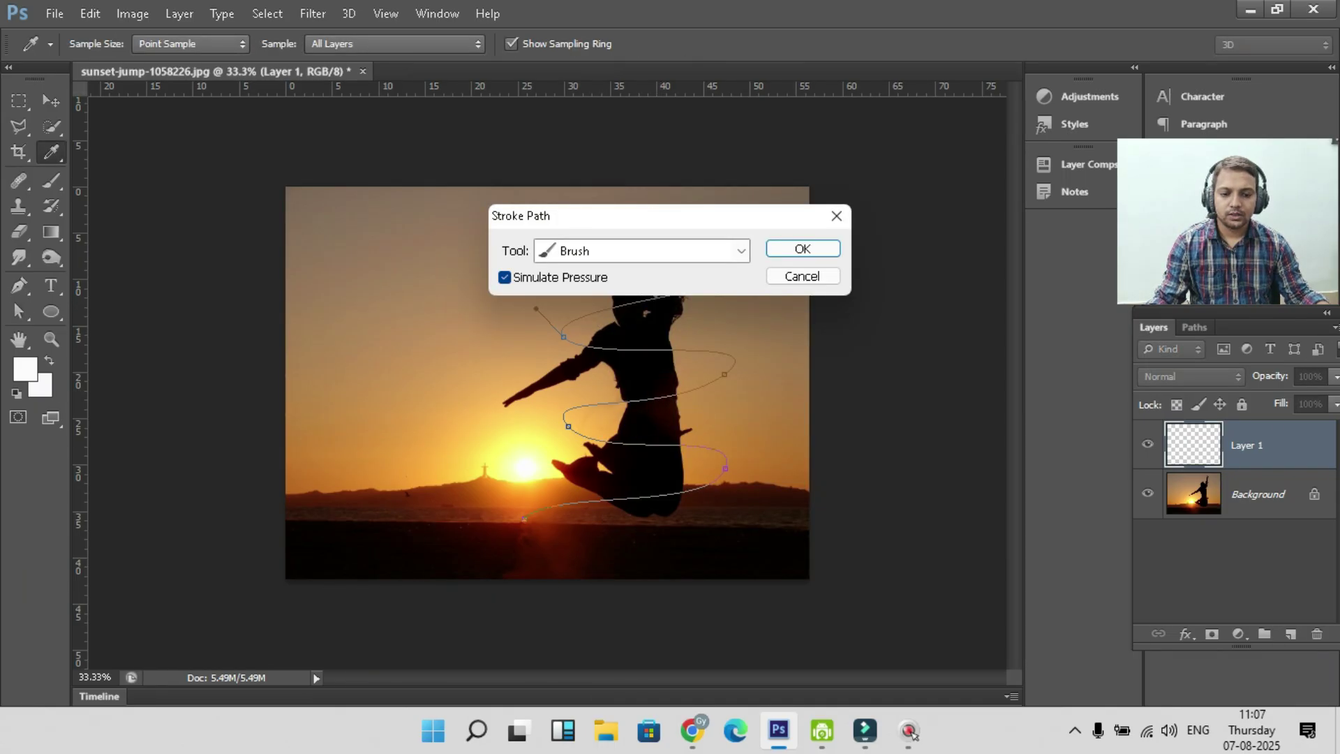
click(790, 246)
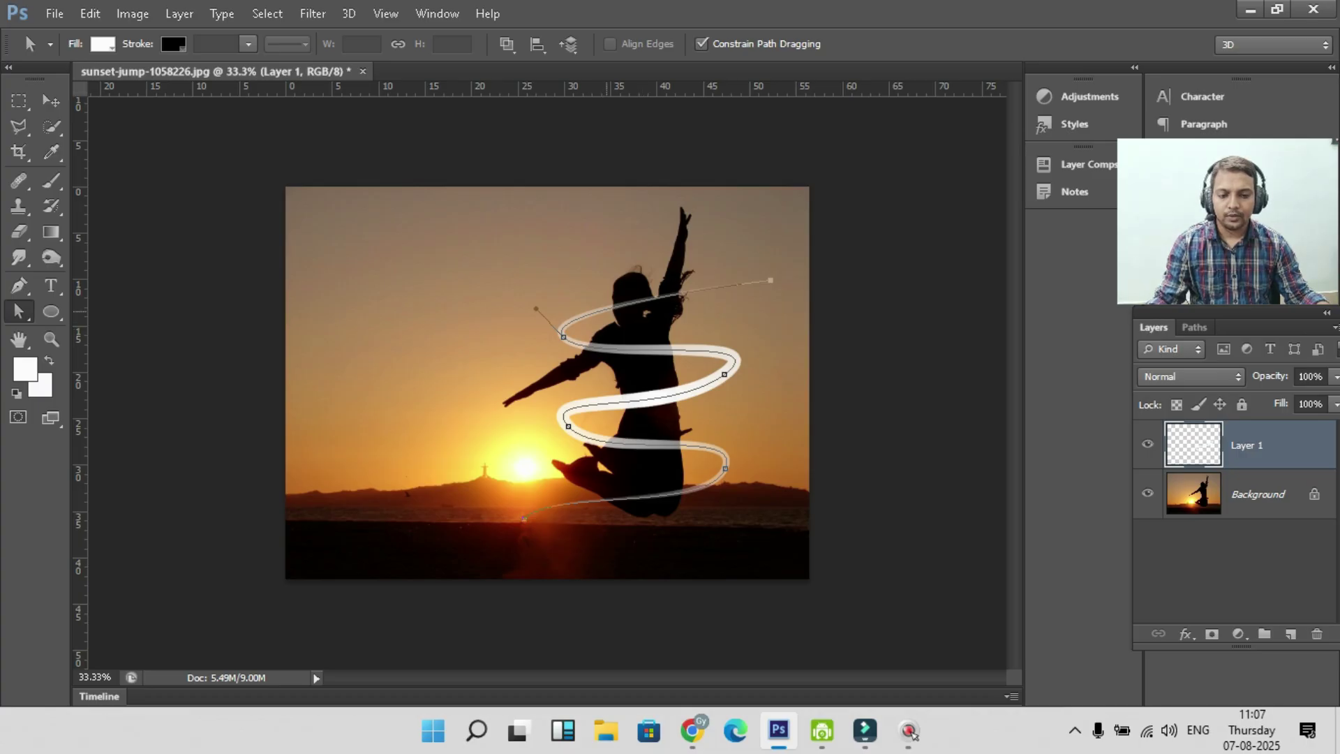
Step: Repeat the white Brush stroke along the winding path two more times with Simulate Pressure to make it more solid
right_click(597, 230)
click(673, 392)
click(803, 249)
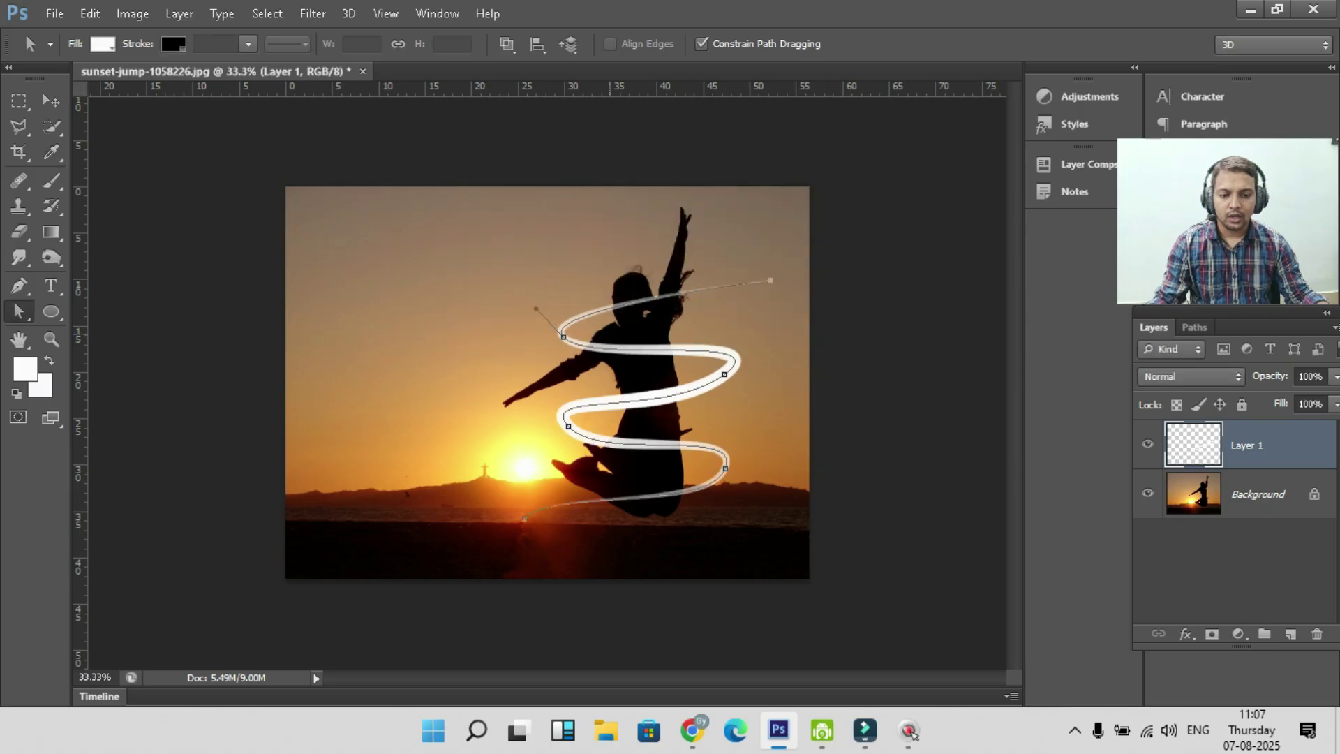
right_click(594, 301)
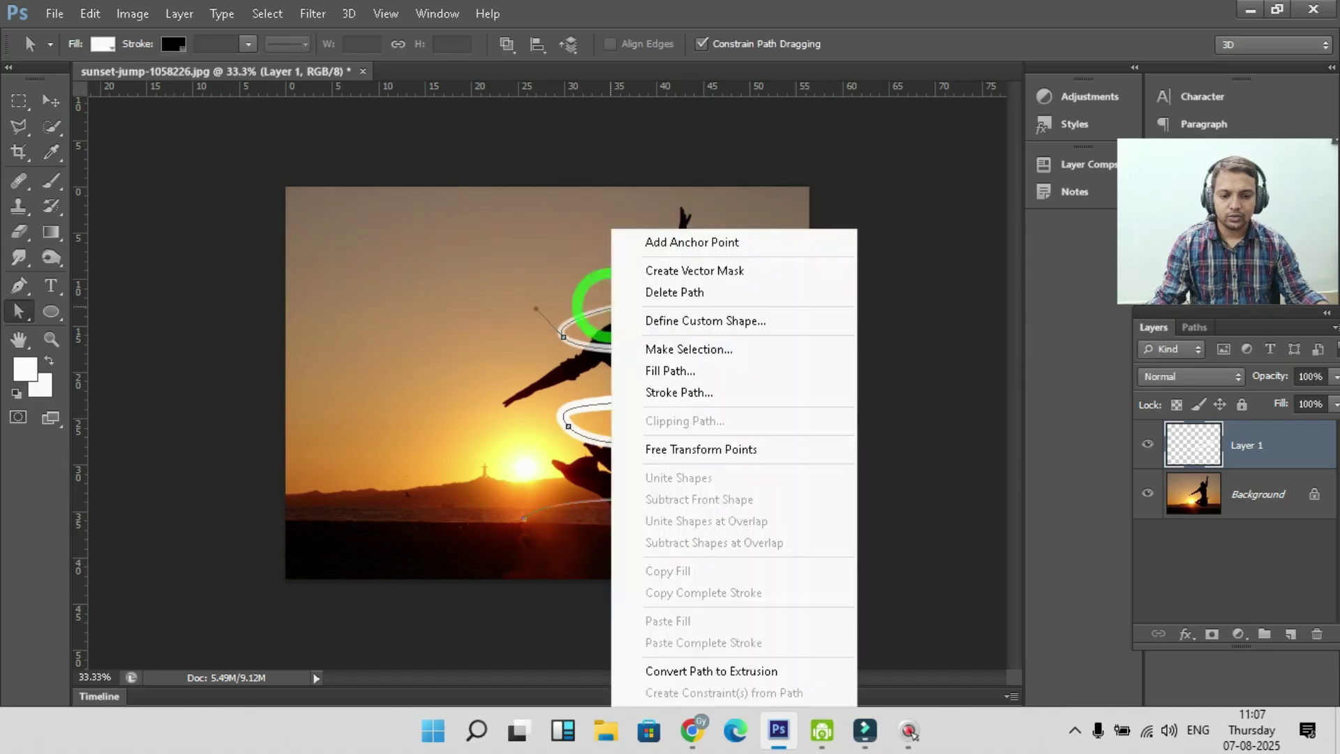
click(679, 393)
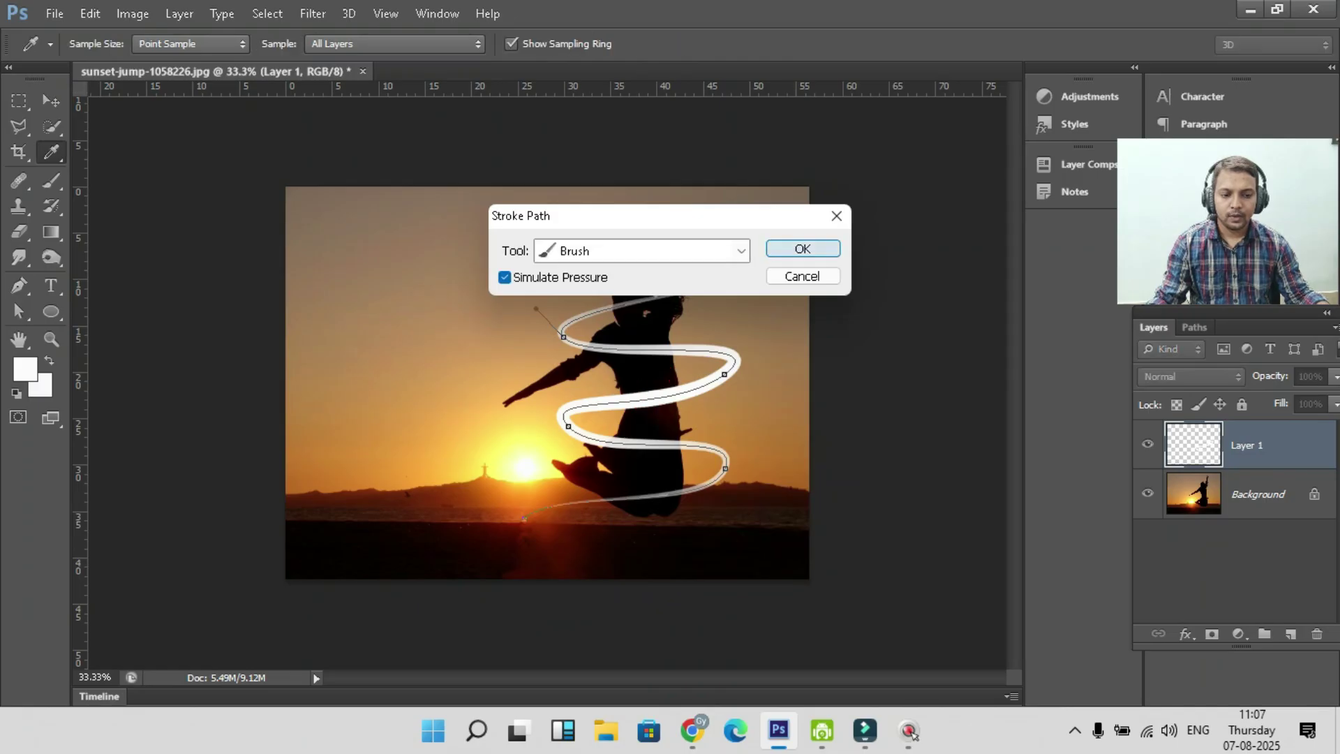
click(789, 247)
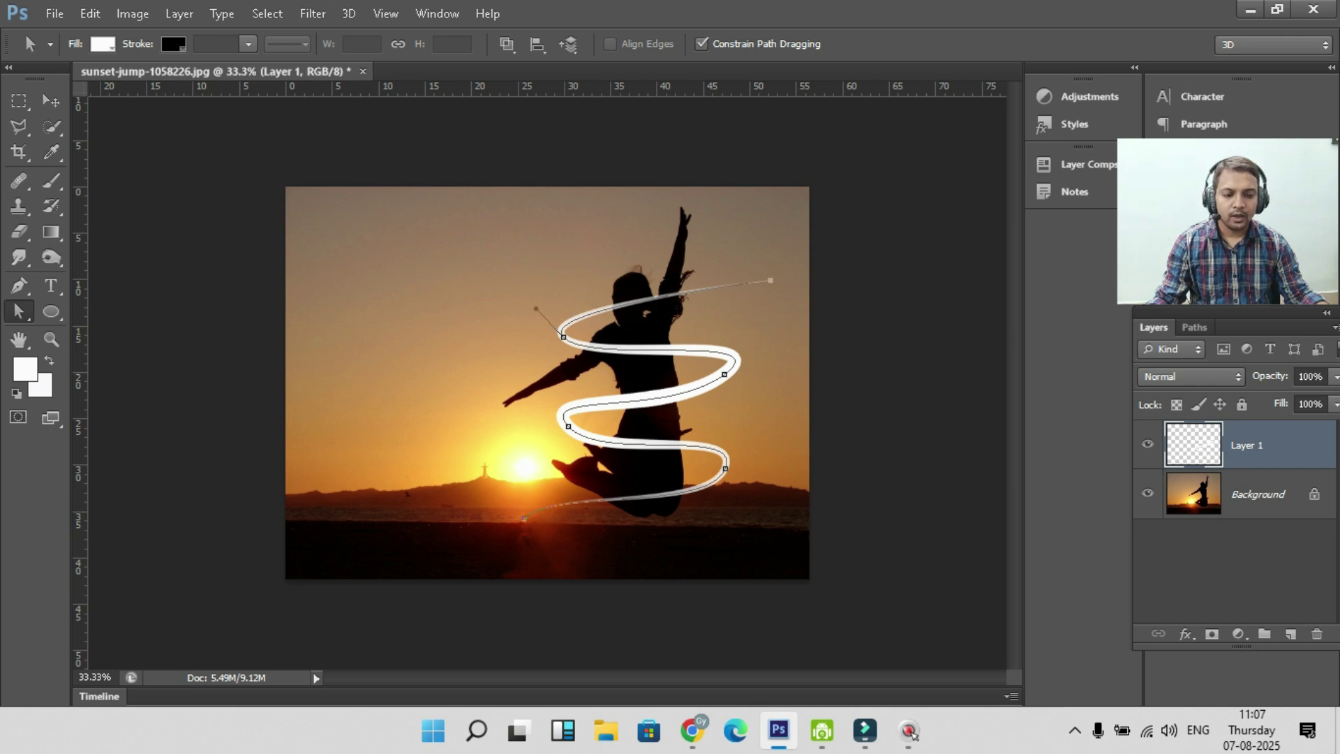
Step: Deselect the Work Path to hide its outline and add a layer mask to Layer 1
click(1194, 327)
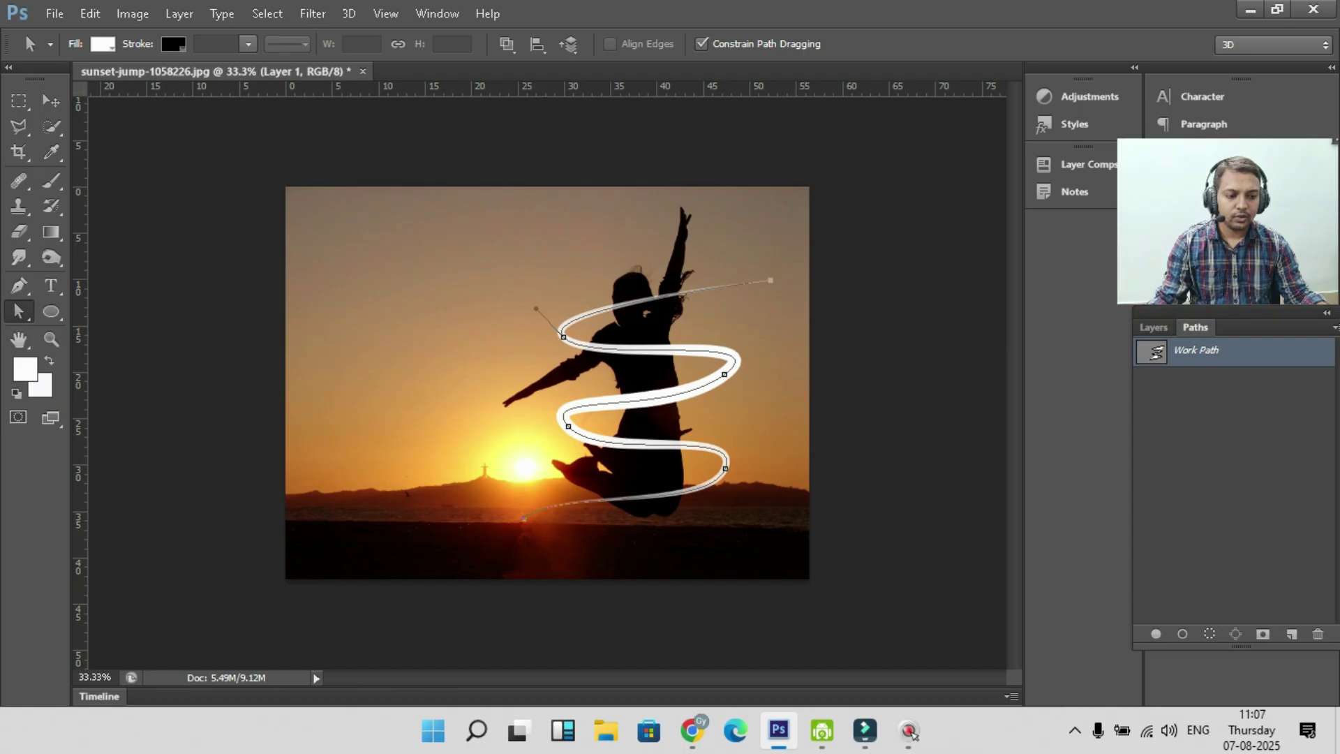
click(1222, 453)
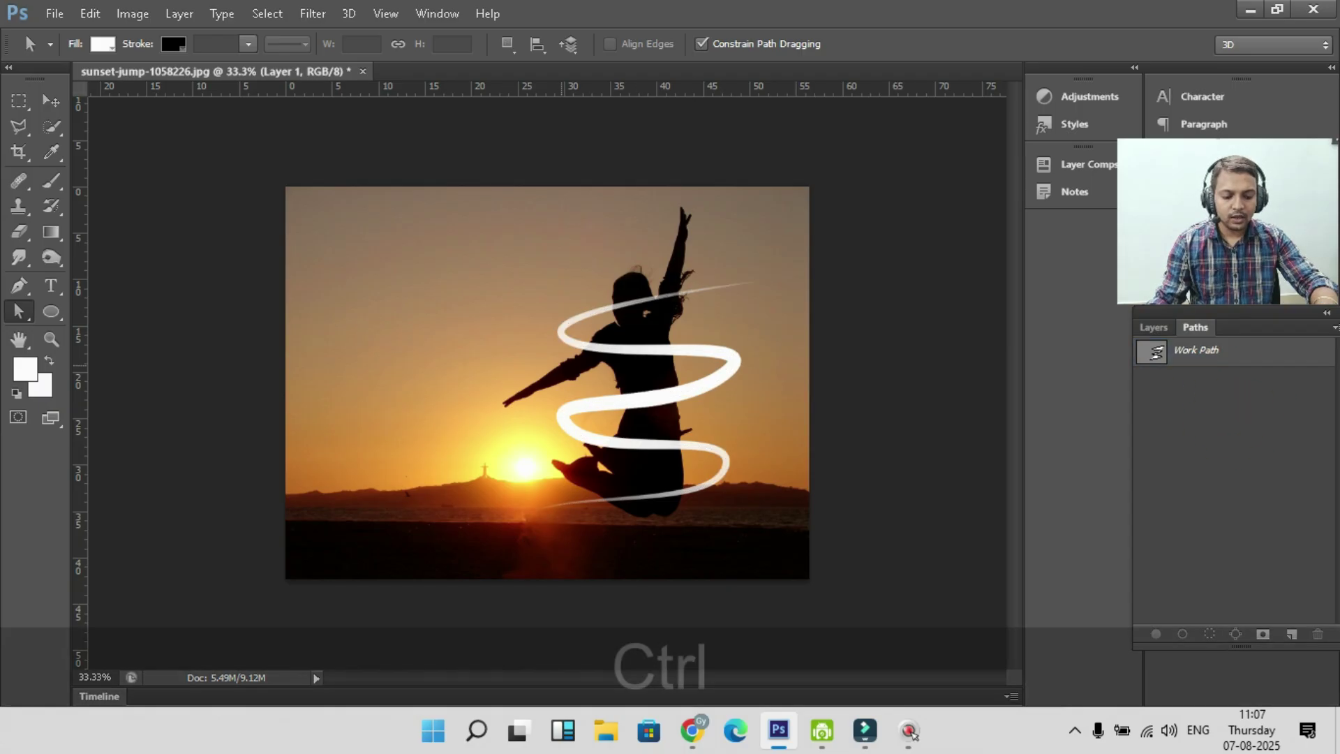
key(ctrl+equal)
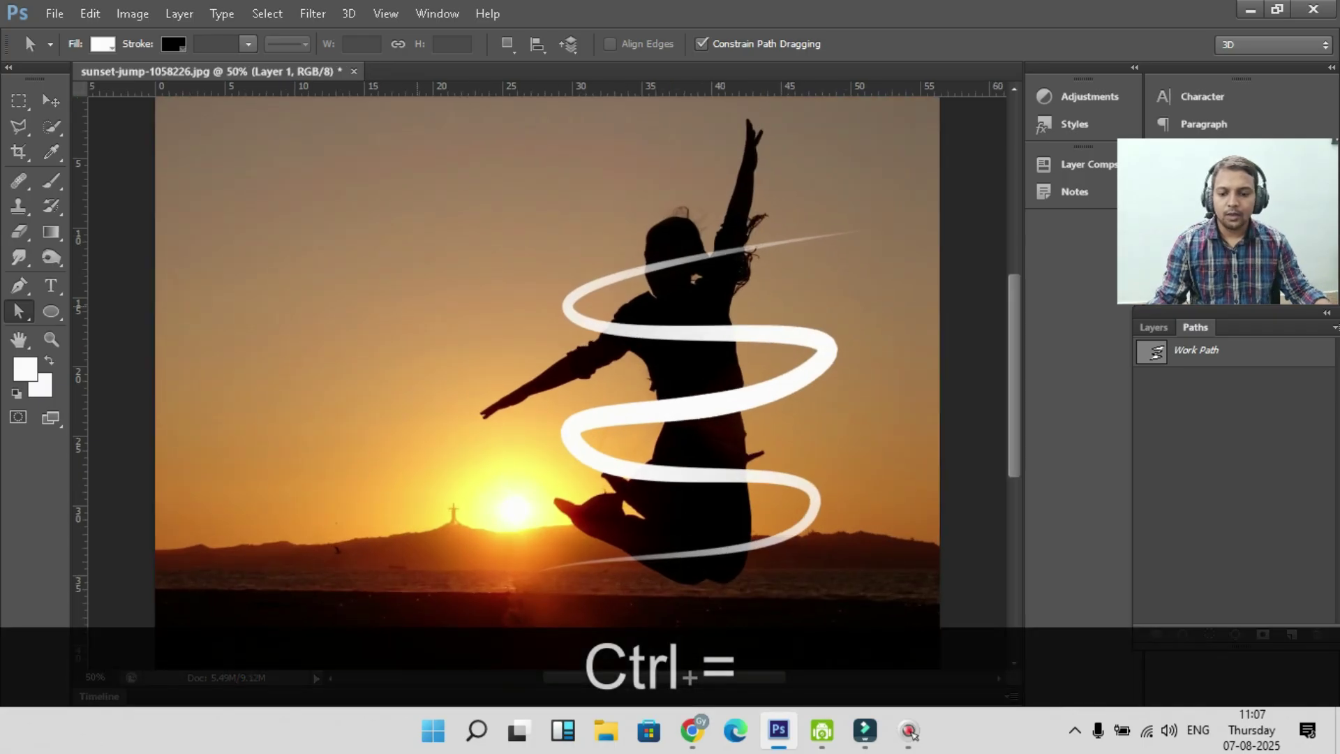
click(1153, 327)
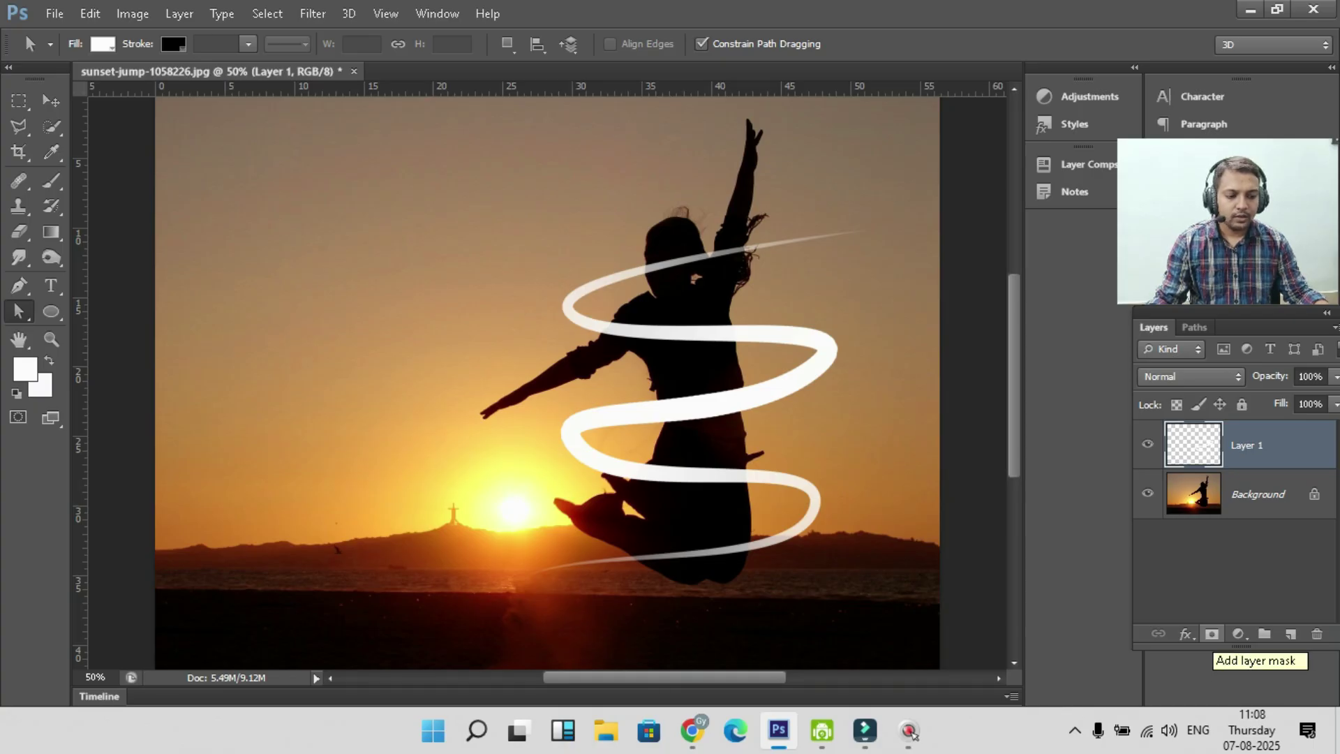
click(1212, 633)
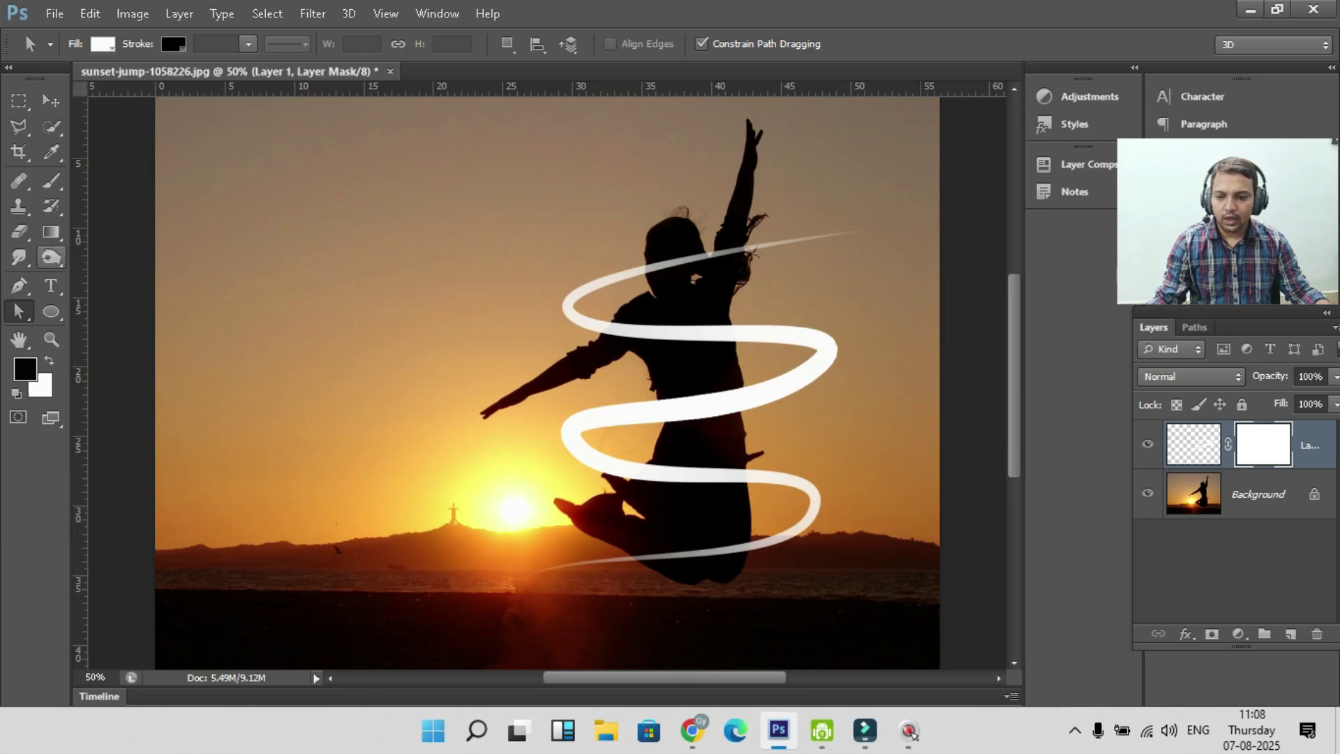
Step: Activate the Brush and set its hard round tip to 42 px for painting on the mask
click(50, 180)
click(139, 176)
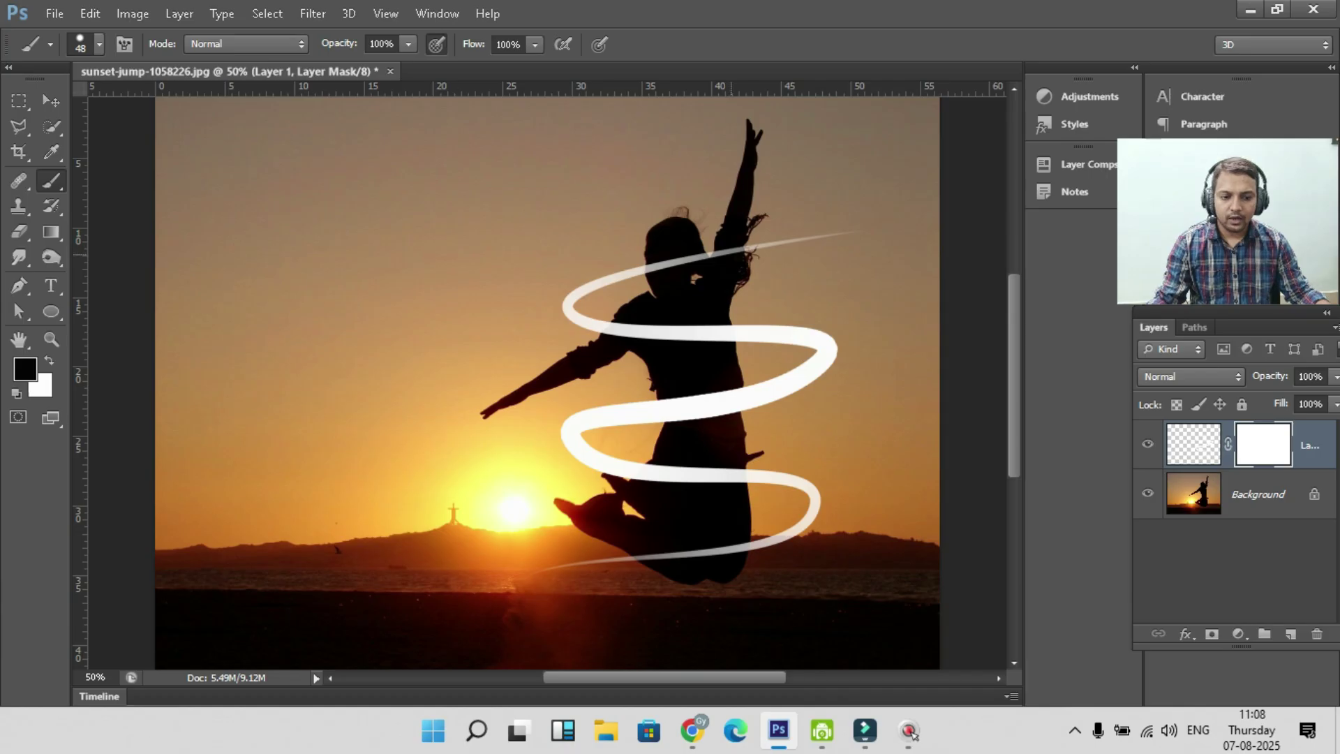
right_click(727, 248)
drag(798, 300, 795, 300)
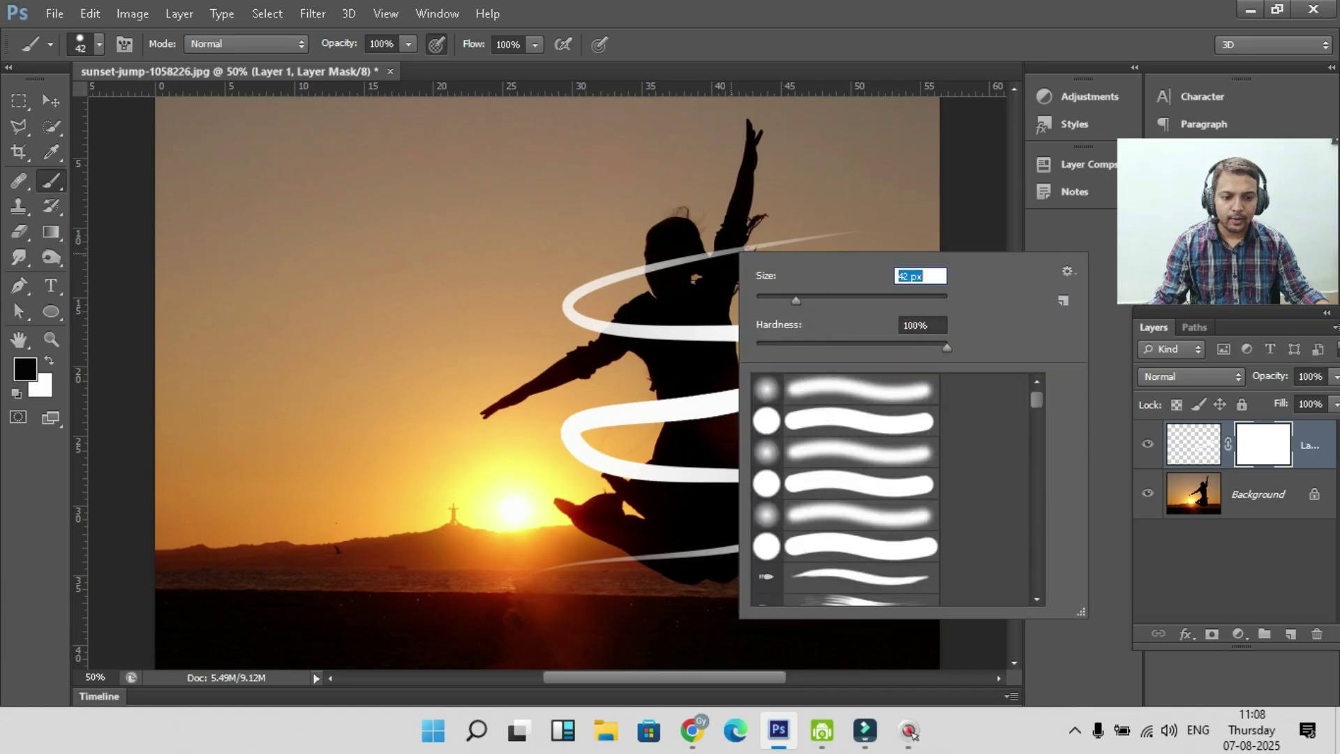
key(Return)
Step: Paint black on Layer 1's mask to hide the swirl where it crosses the raised arm, head and shoulder
click(726, 253)
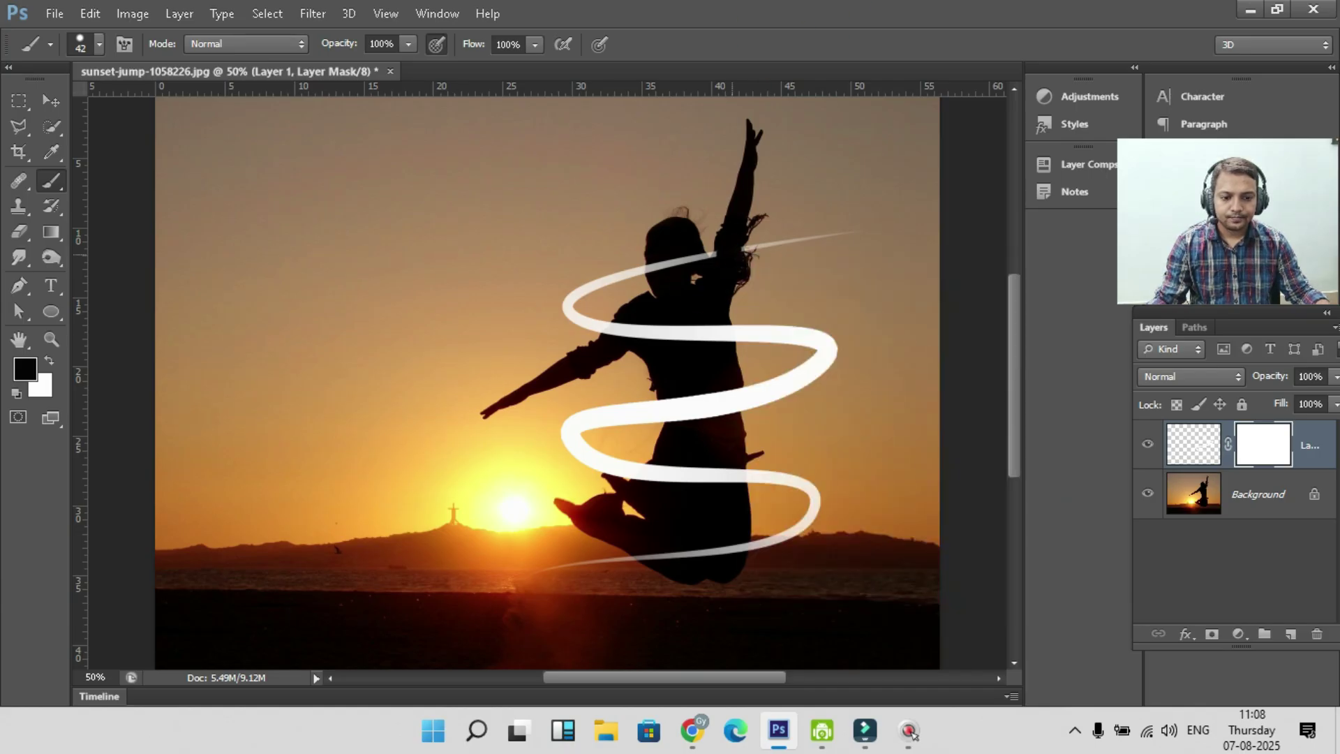
click(734, 257)
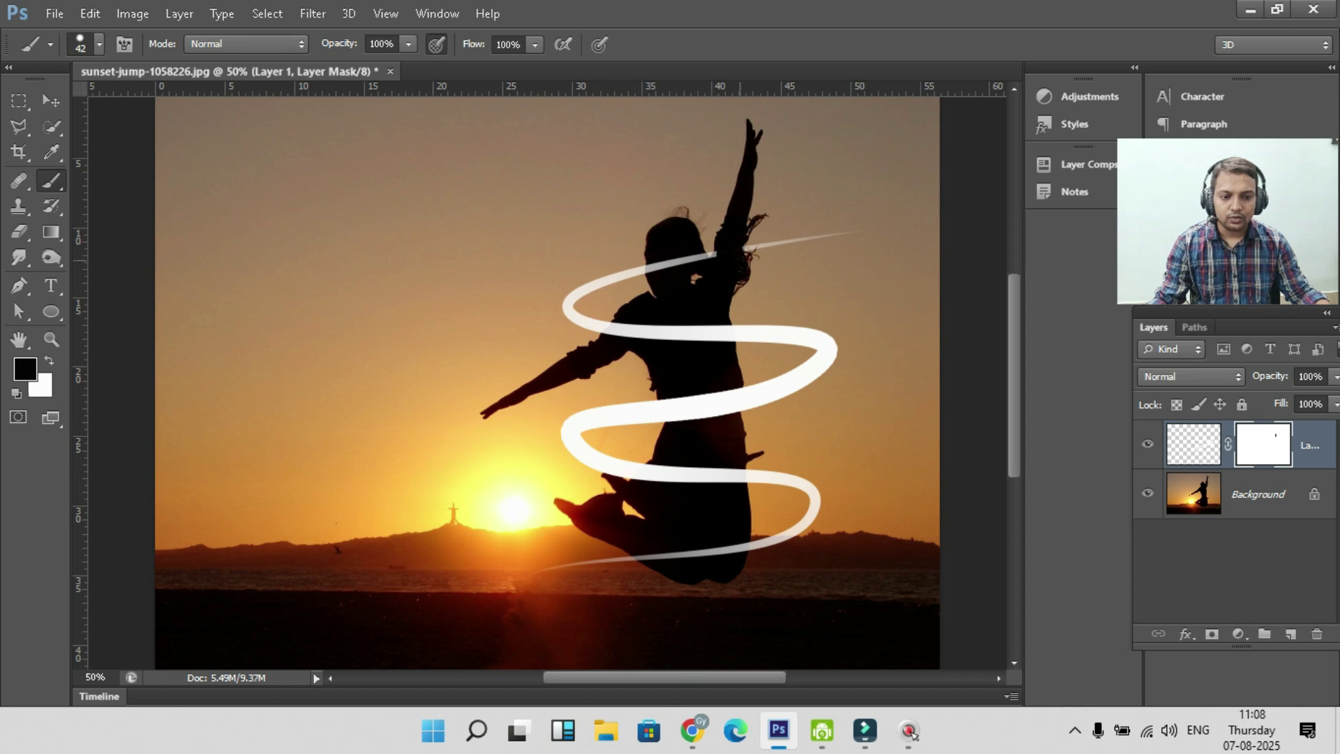
mouse_move(682, 260)
mouse_down()
mouse_move(699, 258)
mouse_move(652, 266)
mouse_up()
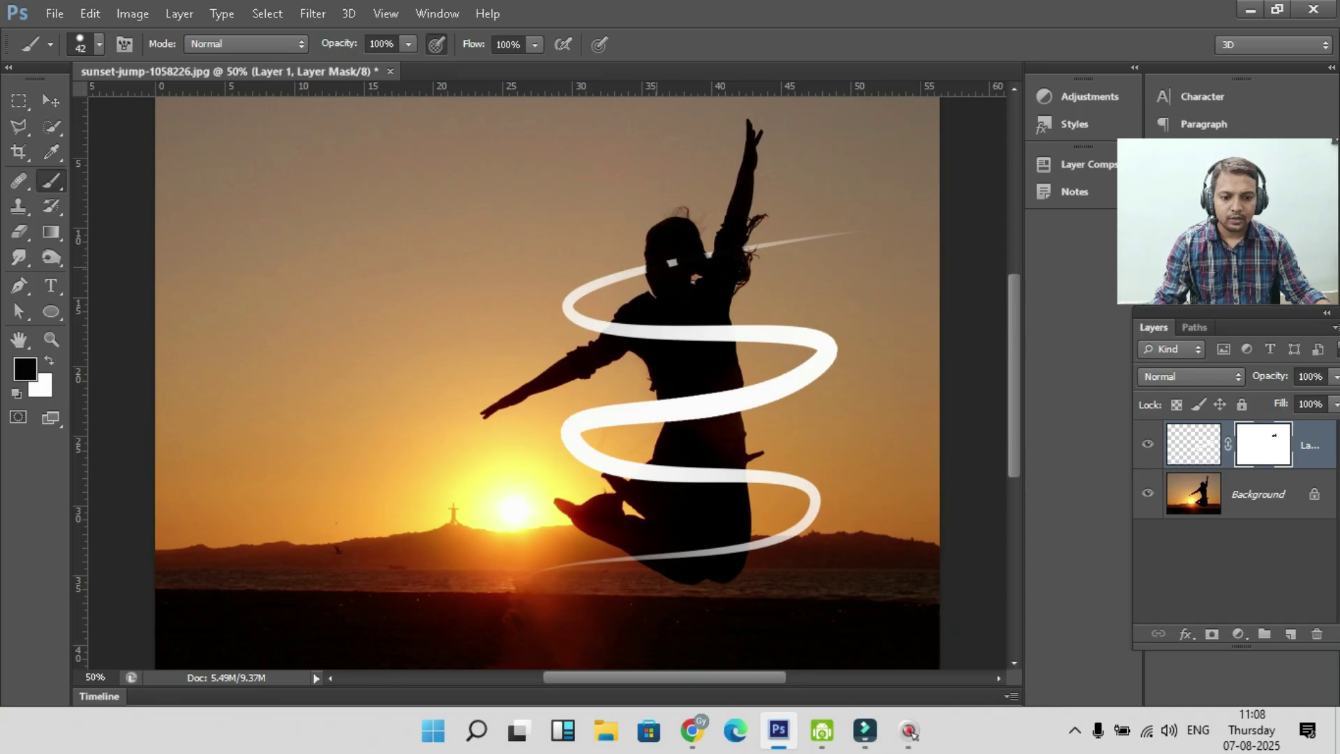
click(671, 263)
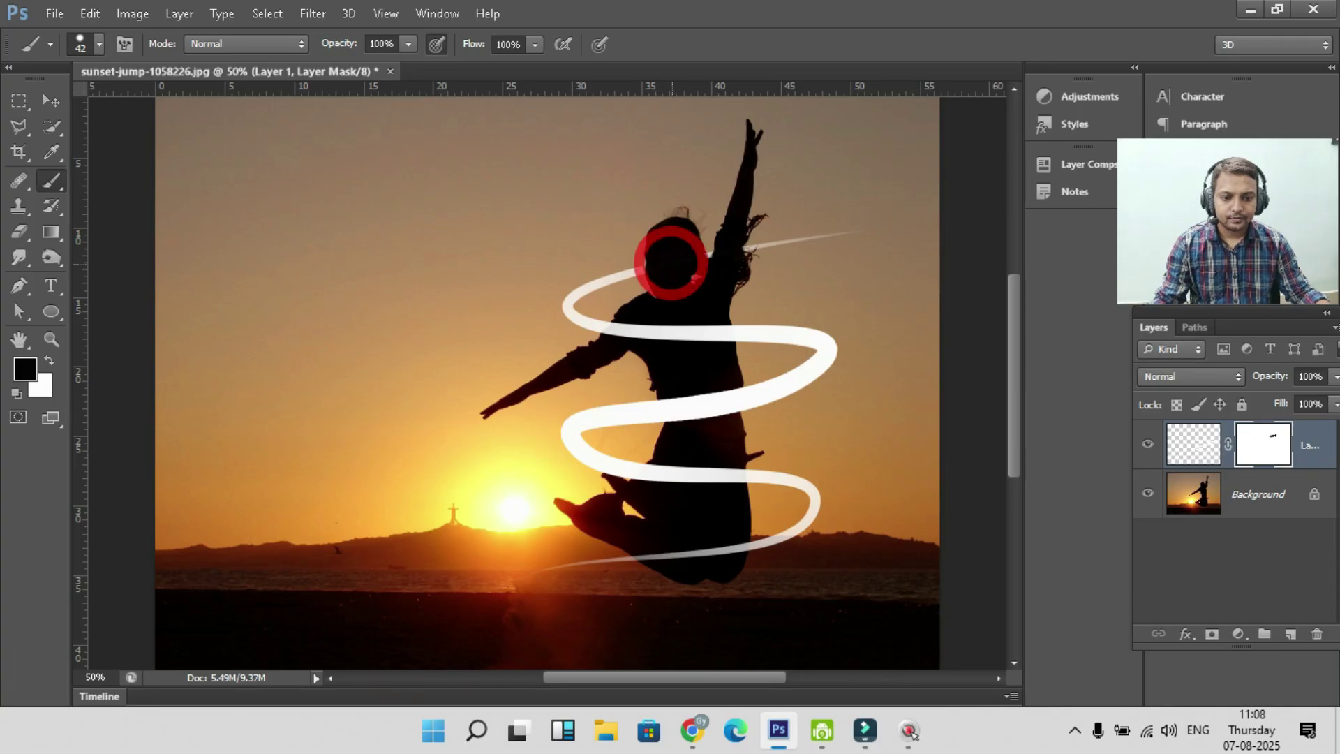
mouse_move(628, 321)
mouse_down()
mouse_move(620, 339)
mouse_move(613, 330)
mouse_up()
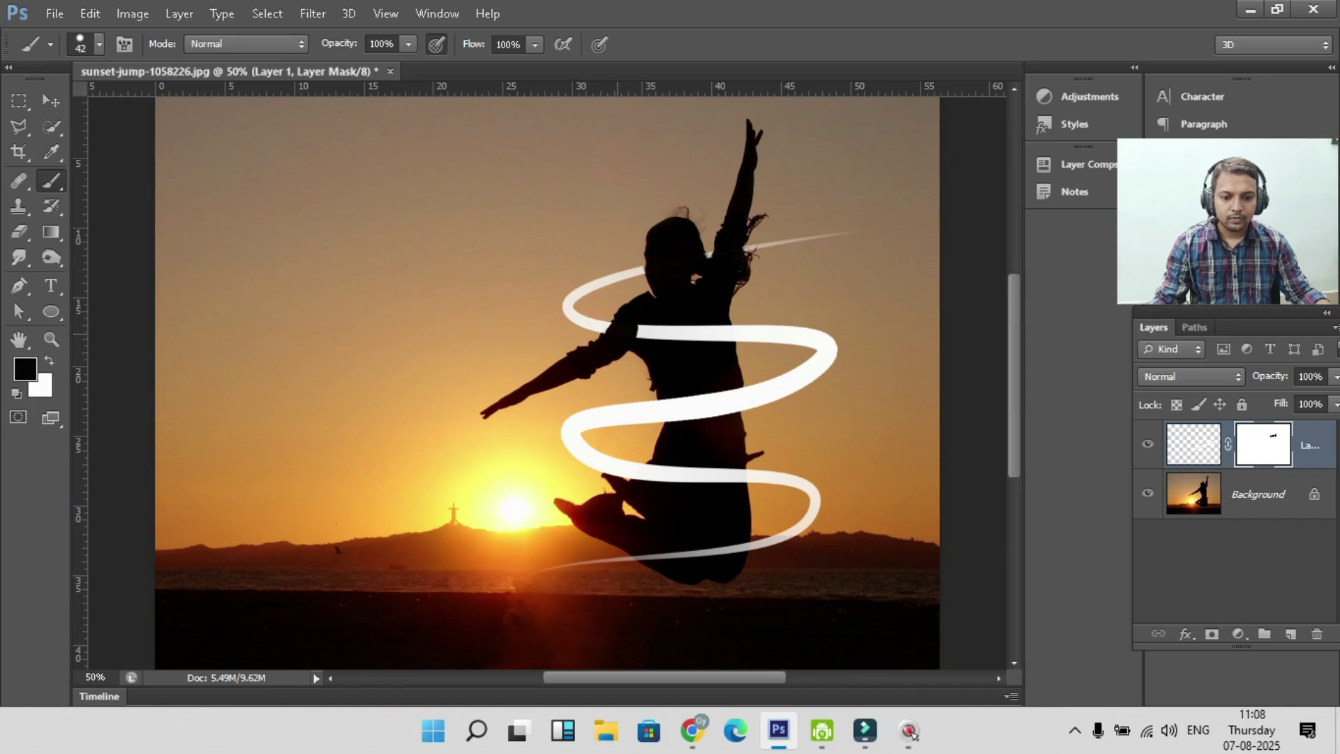
click(627, 326)
Step: Mask out the swirl band across the figure's chest, undoing the stroke past the body's edge and repainting it within the silhouette
drag(642, 333, 733, 332)
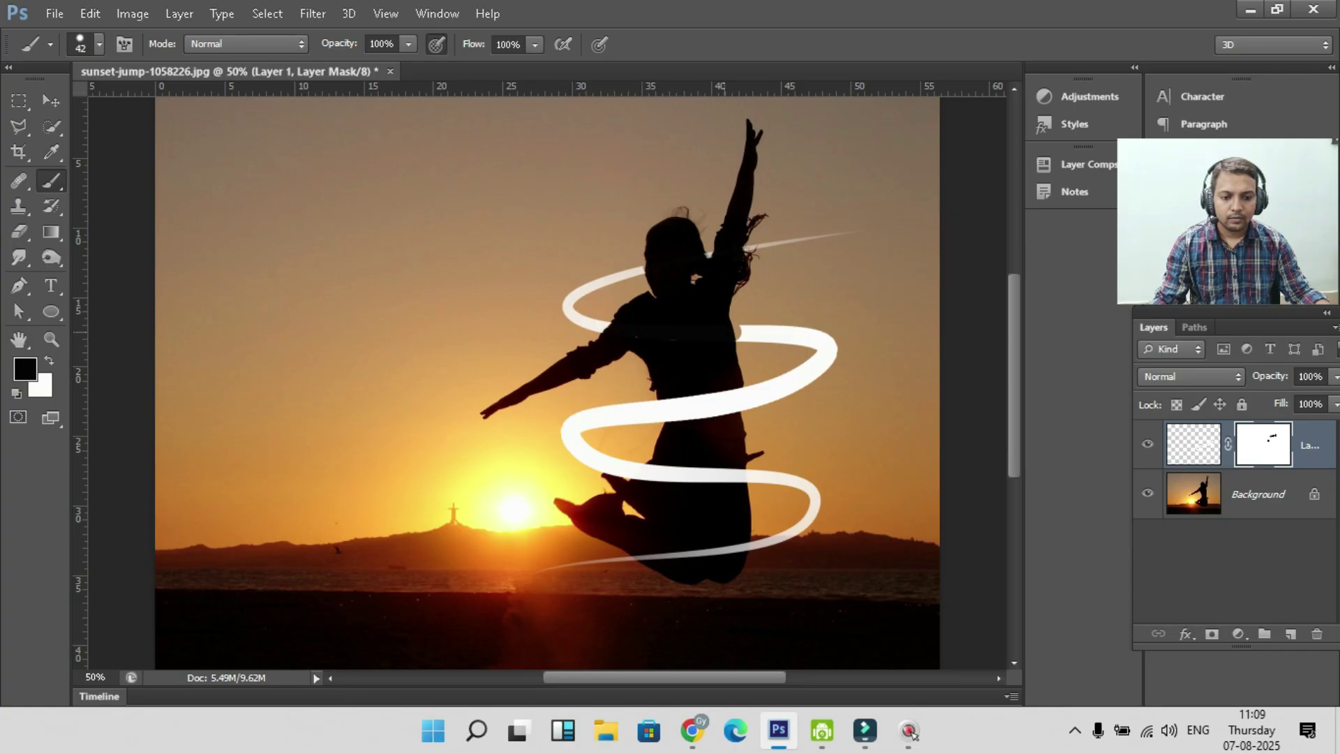
key(ctrl+z)
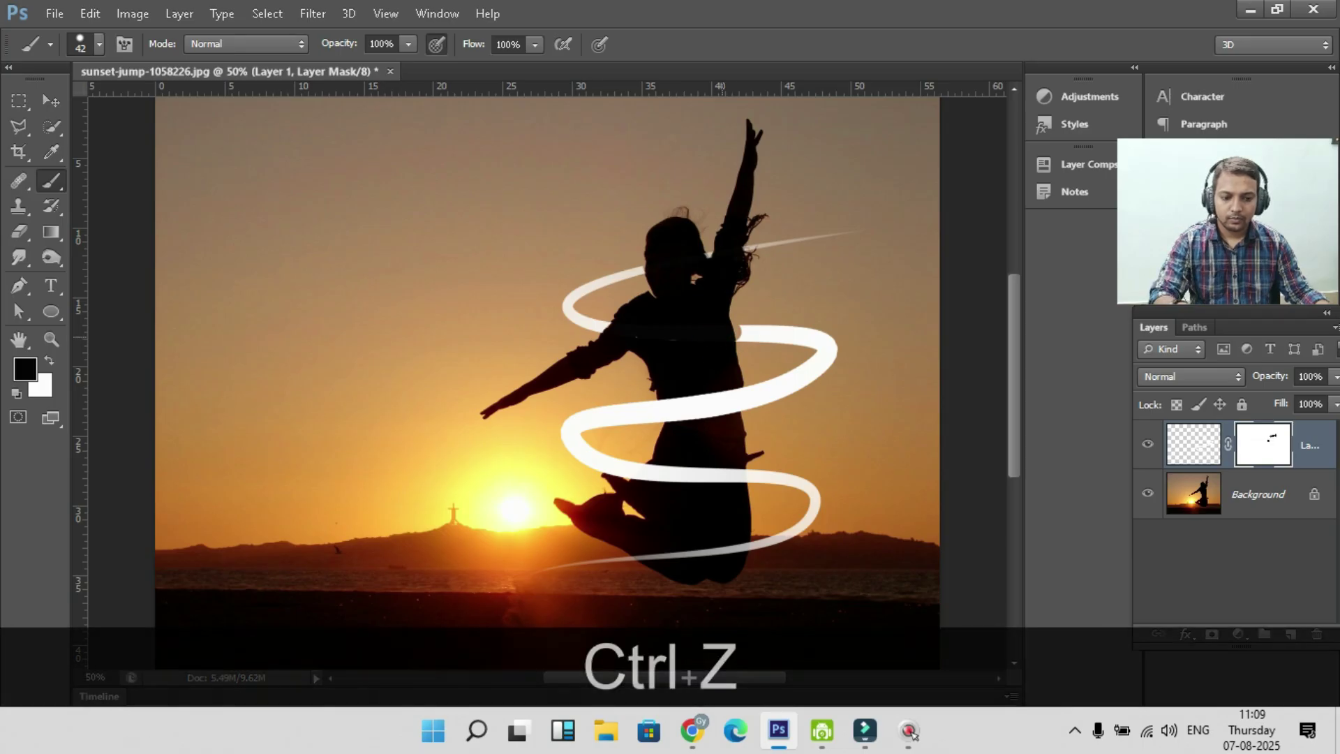
mouse_move(721, 333)
mouse_down()
mouse_move(638, 333)
mouse_move(710, 328)
mouse_up()
click(697, 338)
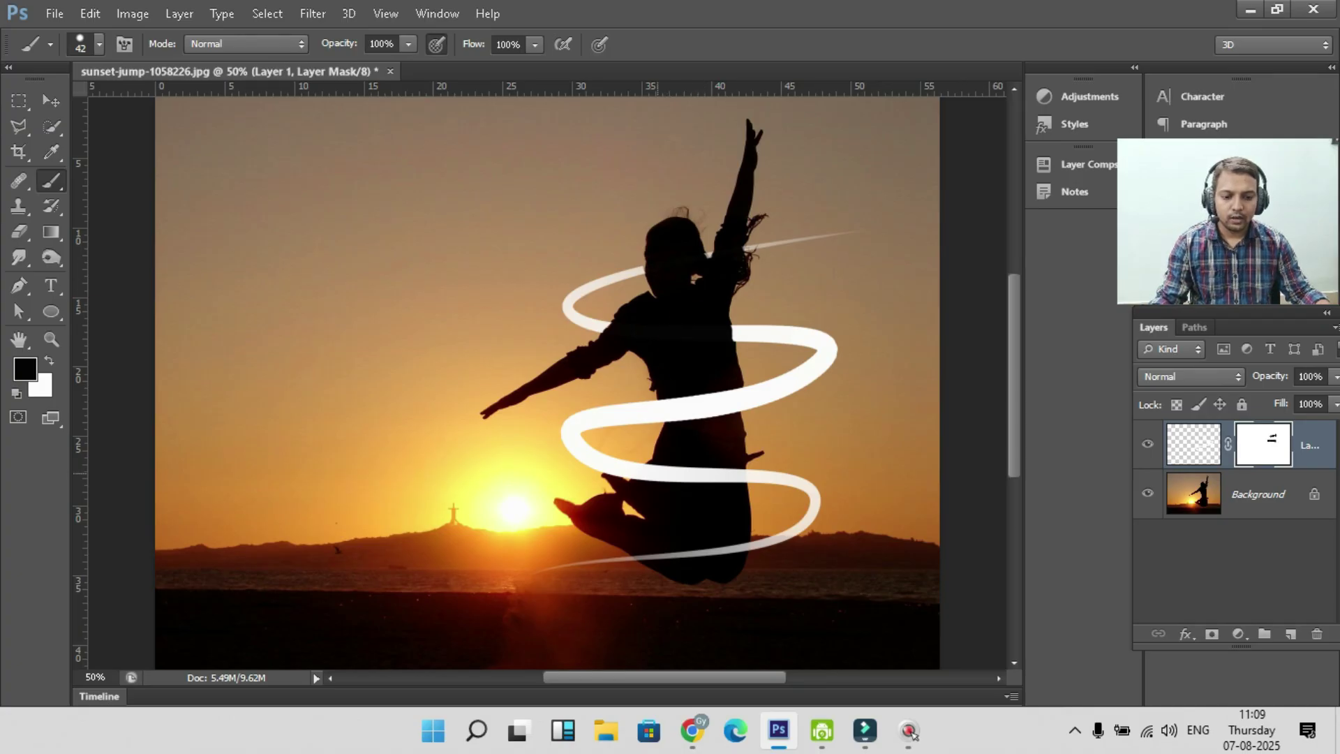
Step: Mask out the swirl band across the figure's thighs, undoing the first long stroke and repainting it within the silhouette
click(651, 473)
drag(647, 474, 739, 474)
key(ctrl+z)
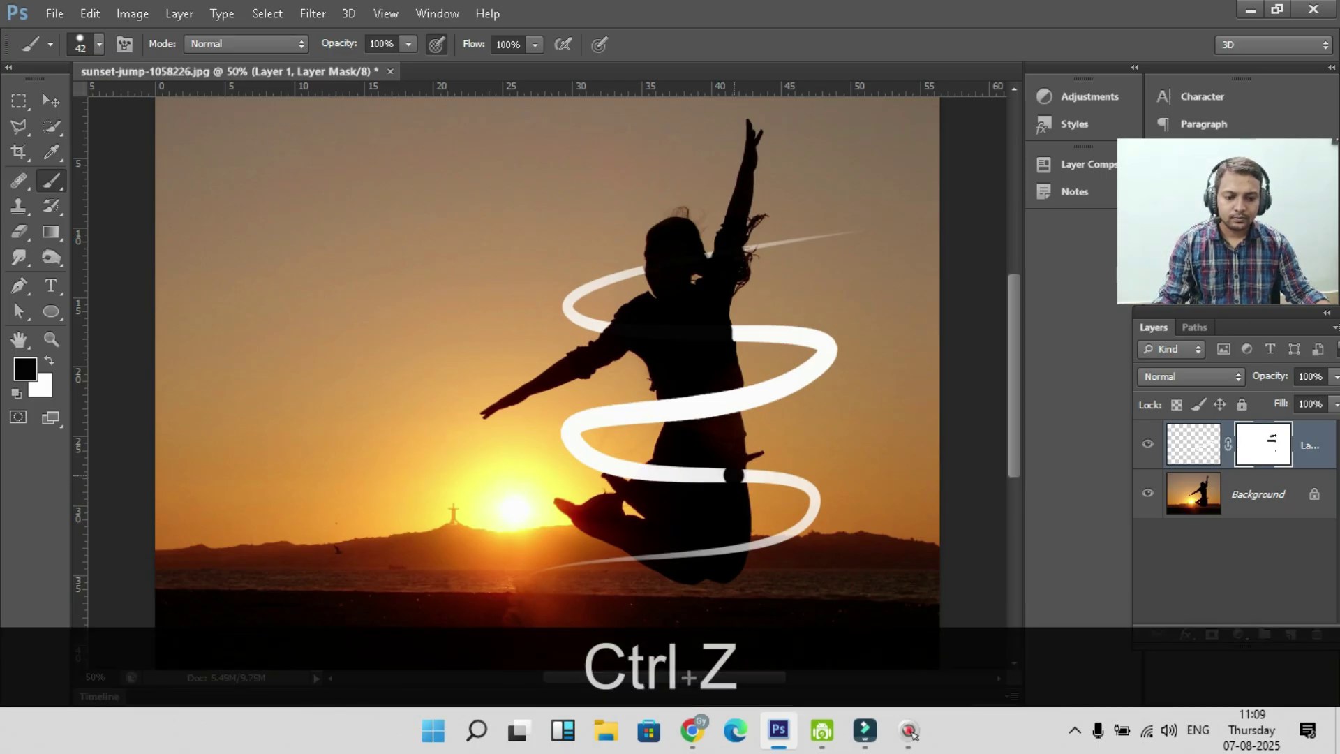
mouse_move(733, 475)
mouse_down()
mouse_move(745, 475)
mouse_move(636, 474)
mouse_up()
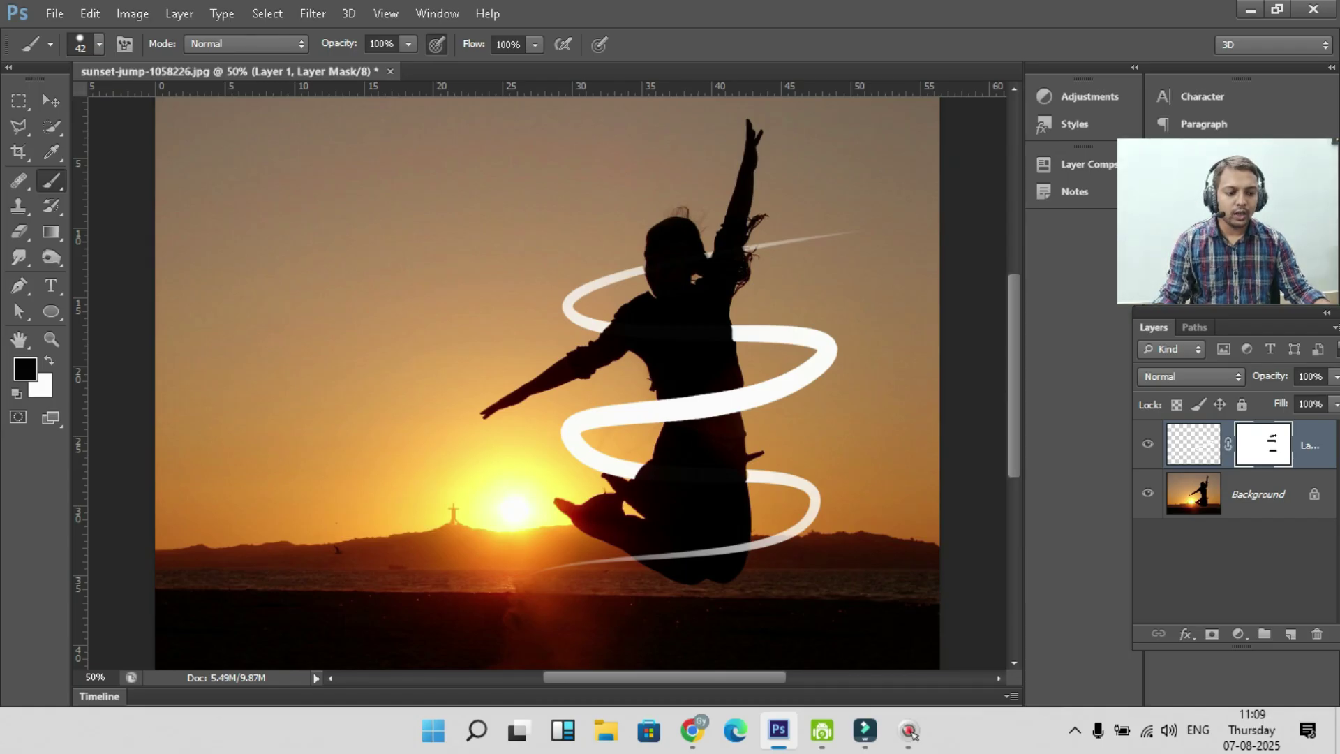
Step: Open Layer 1's blending options, enable Outer Glow and reset its settings to default
double_click(1263, 444)
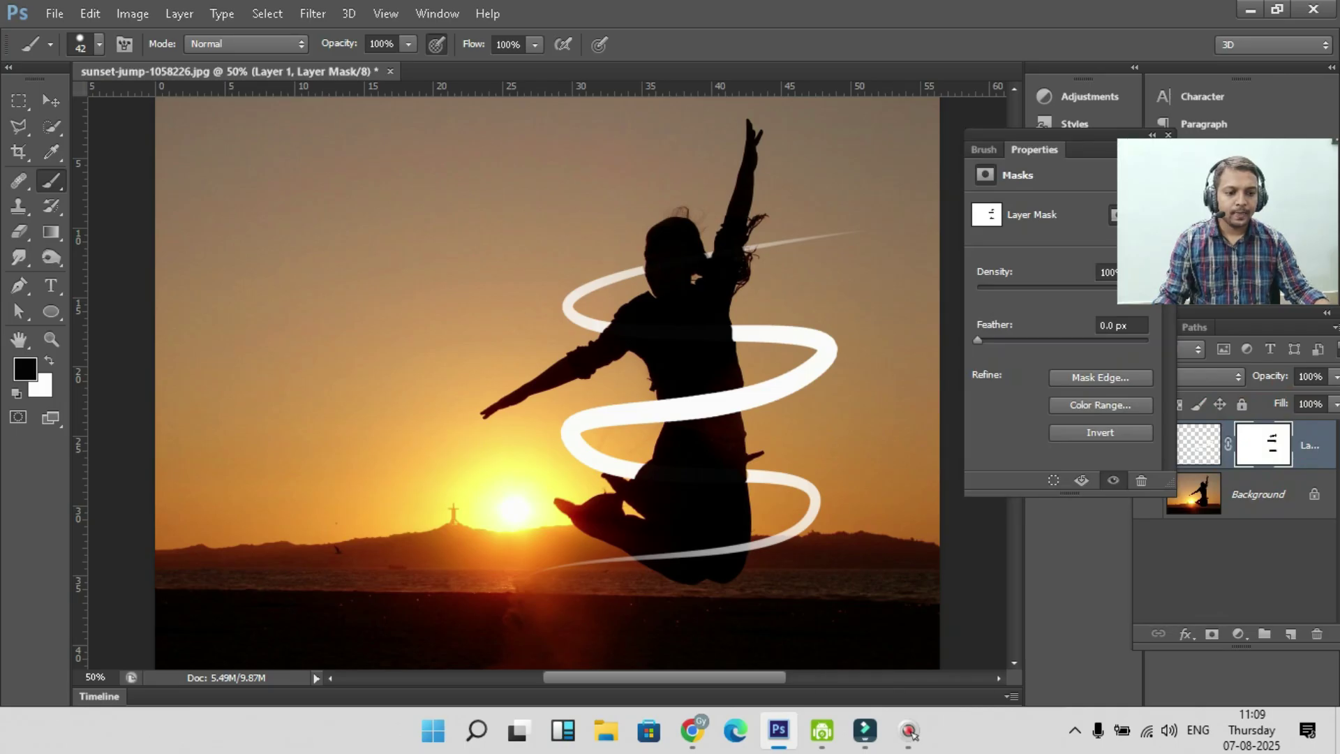
click(1152, 135)
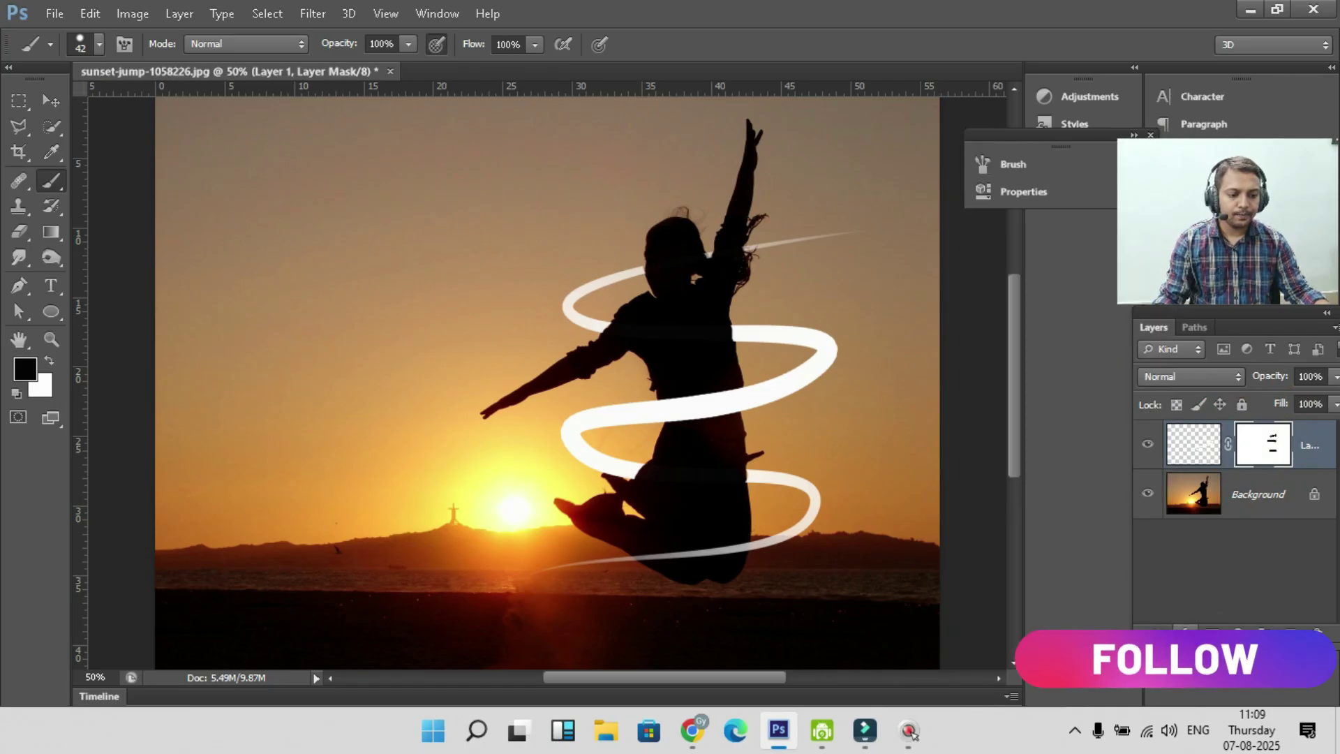
click(1211, 632)
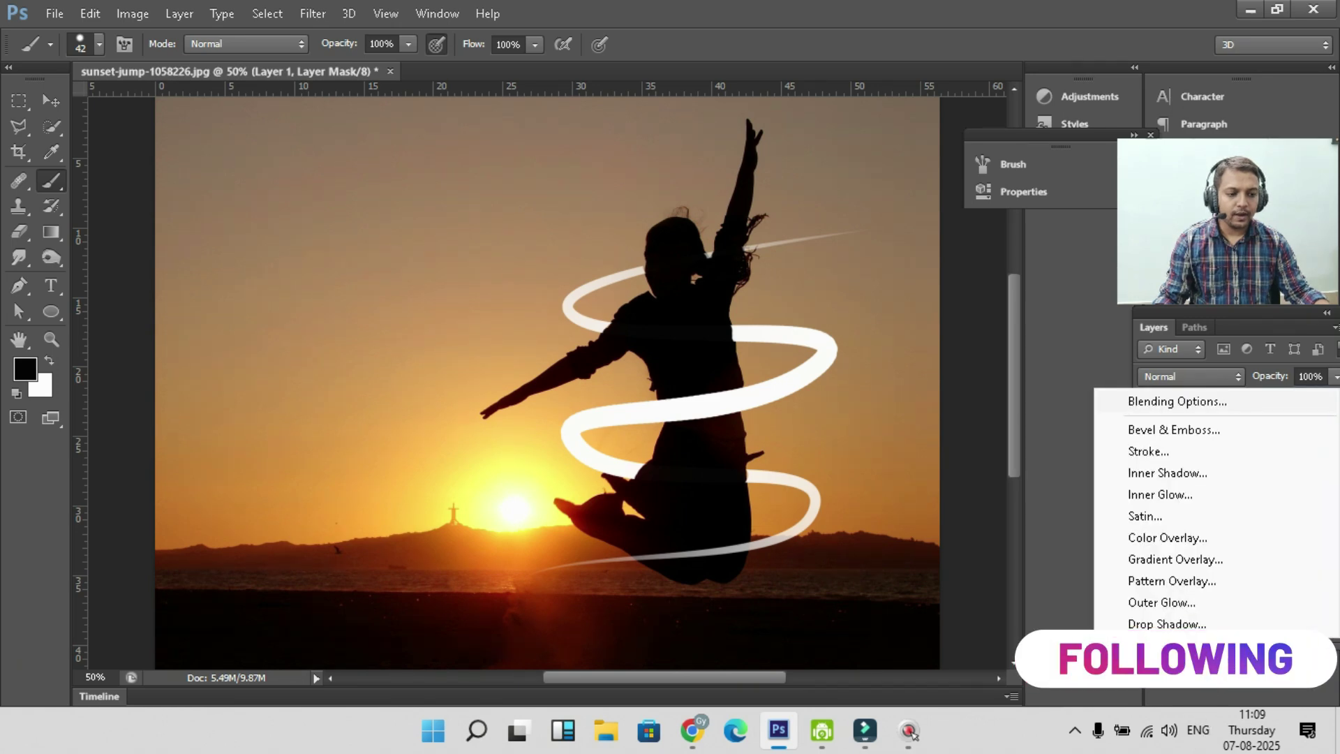
key(Escape)
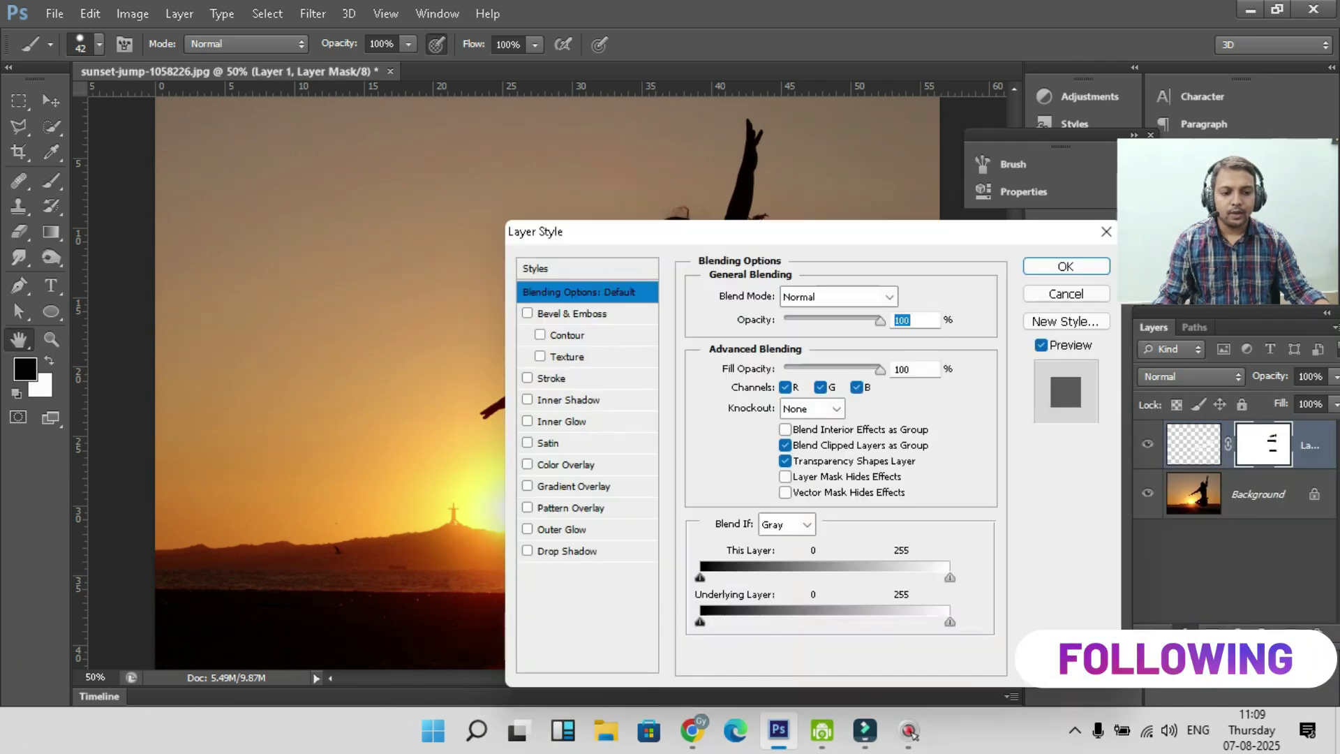
drag(741, 238, 253, 203)
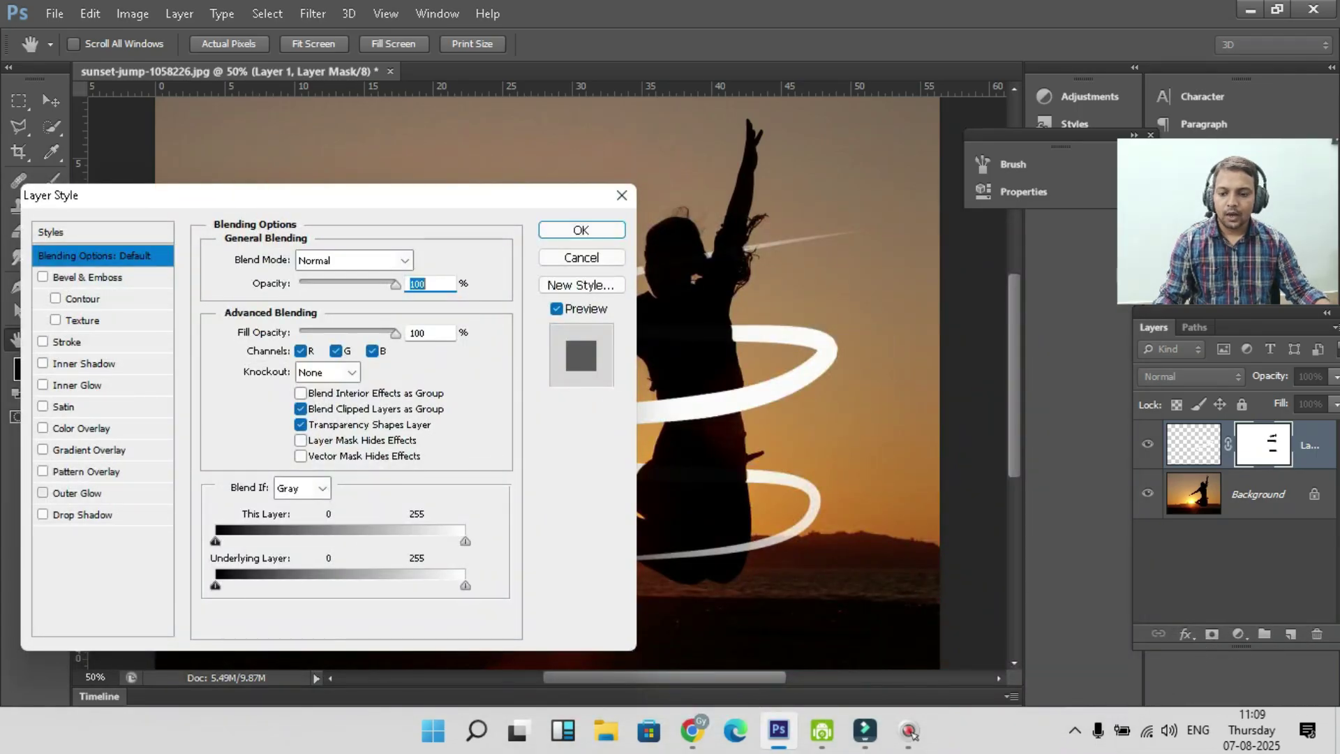
click(43, 492)
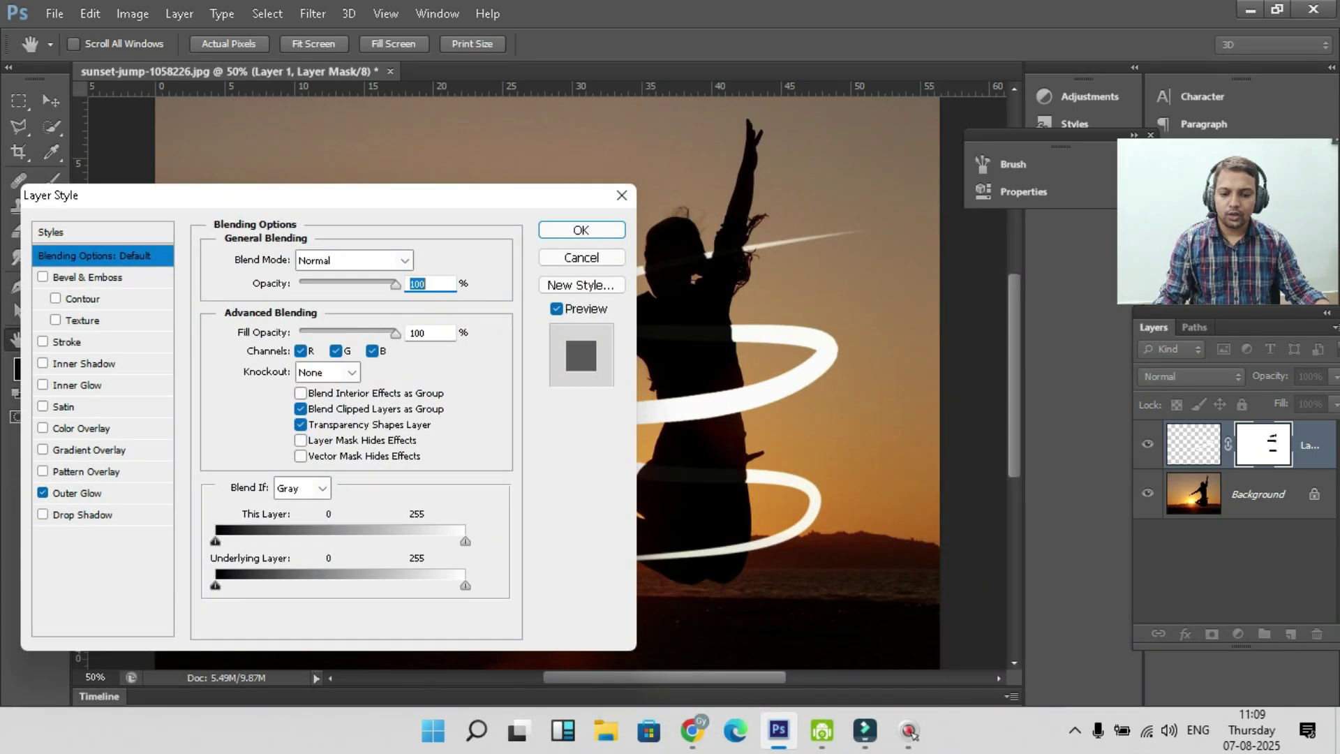
click(77, 493)
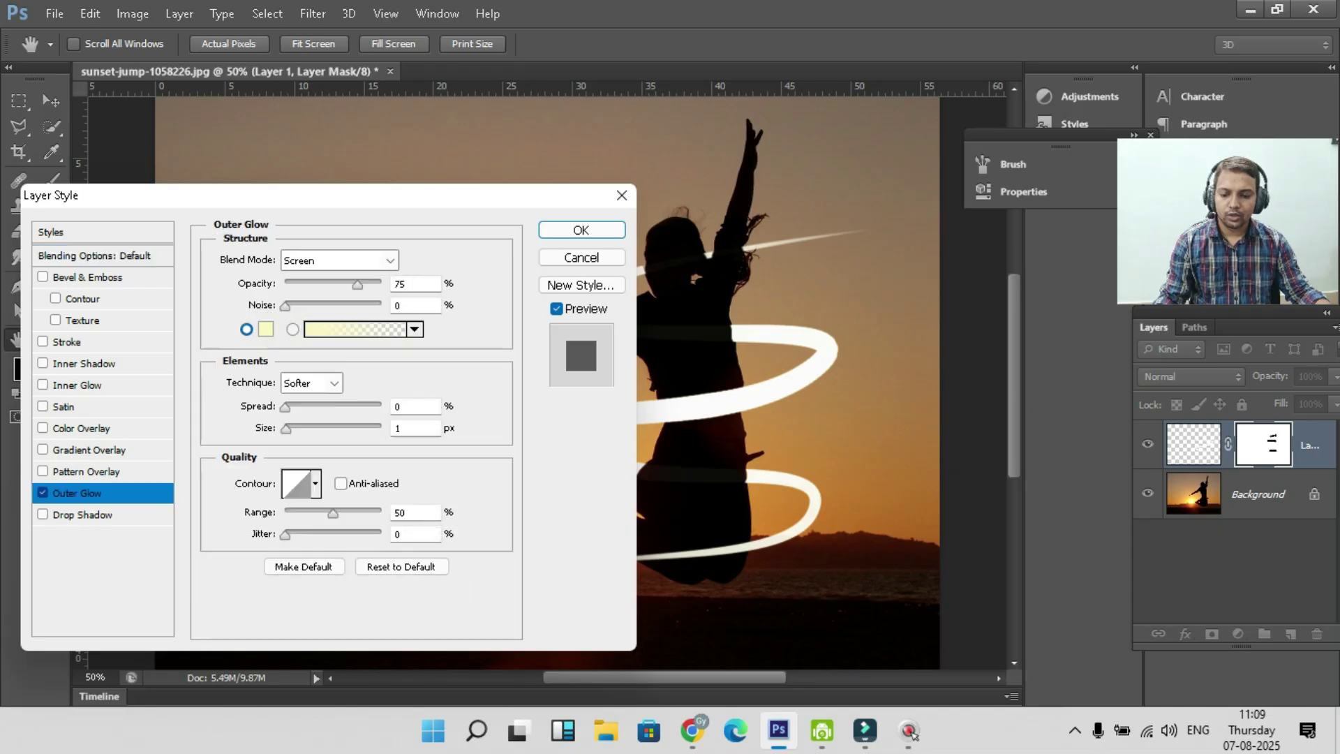
click(401, 566)
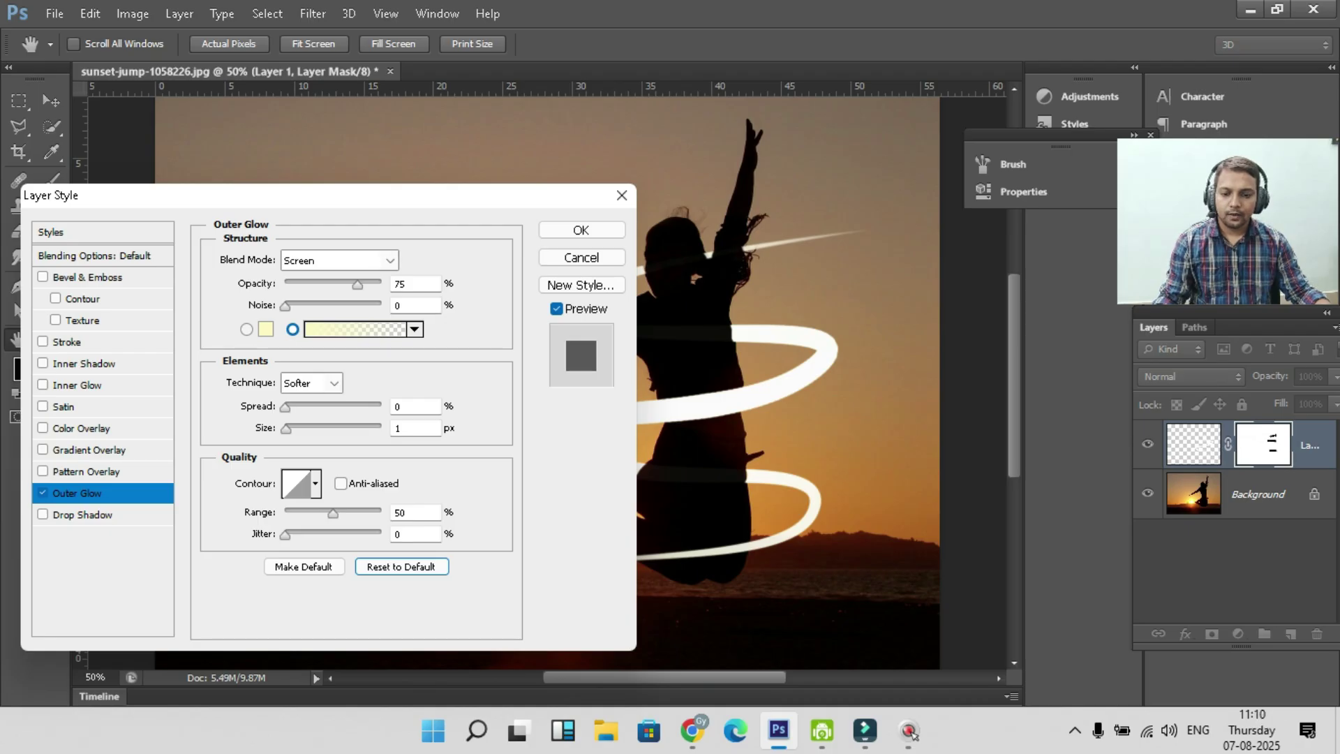
Step: Try 14% noise on the outer glow and set it back to 0%
key(Tab)
key(Tab)
text(12)
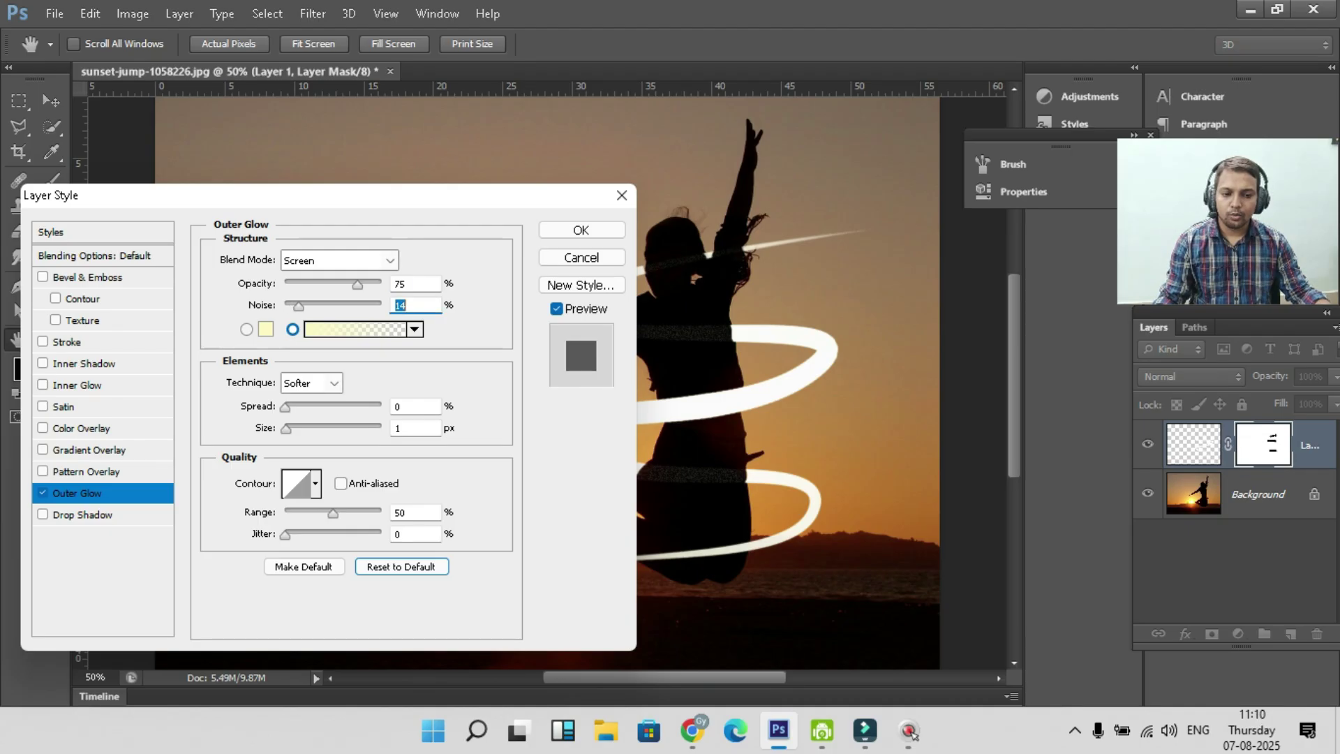
drag(297, 305, 285, 305)
Step: Set the outer glow's size to 24 px and its color to pale yellow f7ed70
drag(285, 428, 300, 428)
click(264, 329)
click(284, 233)
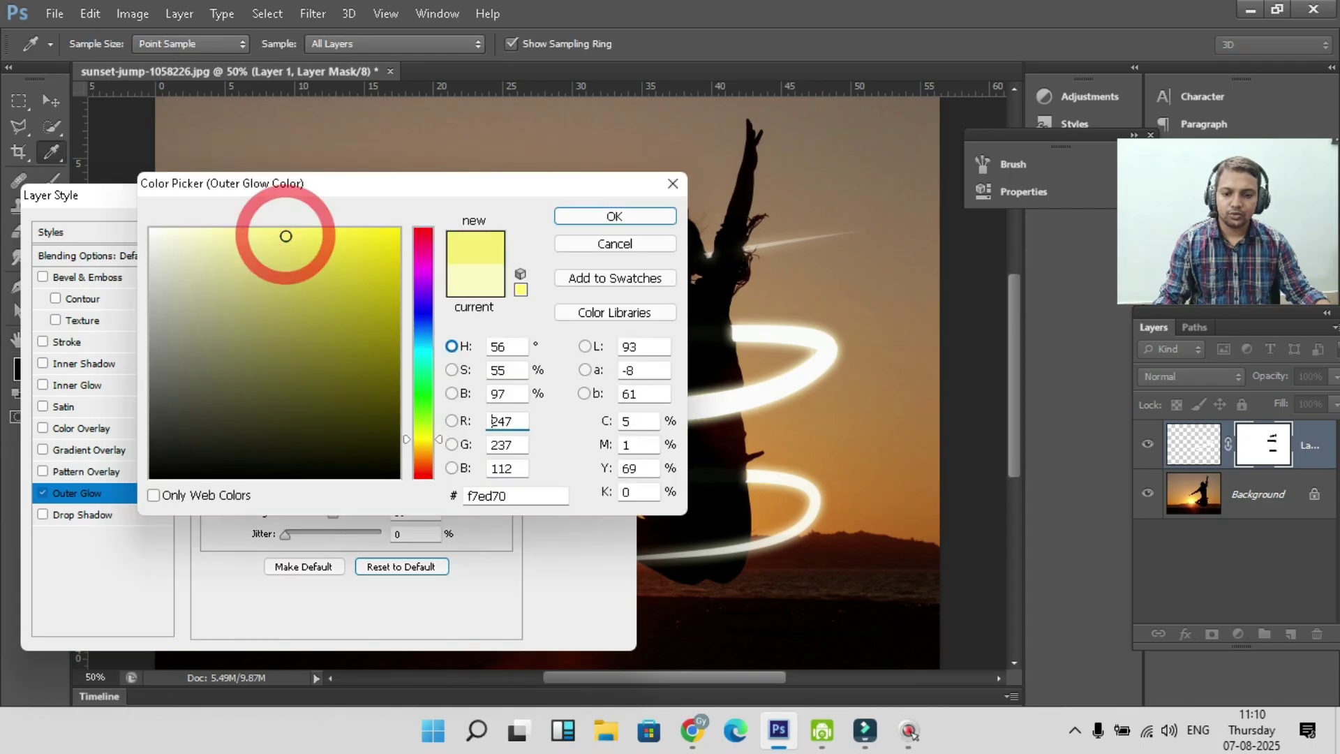
click(570, 216)
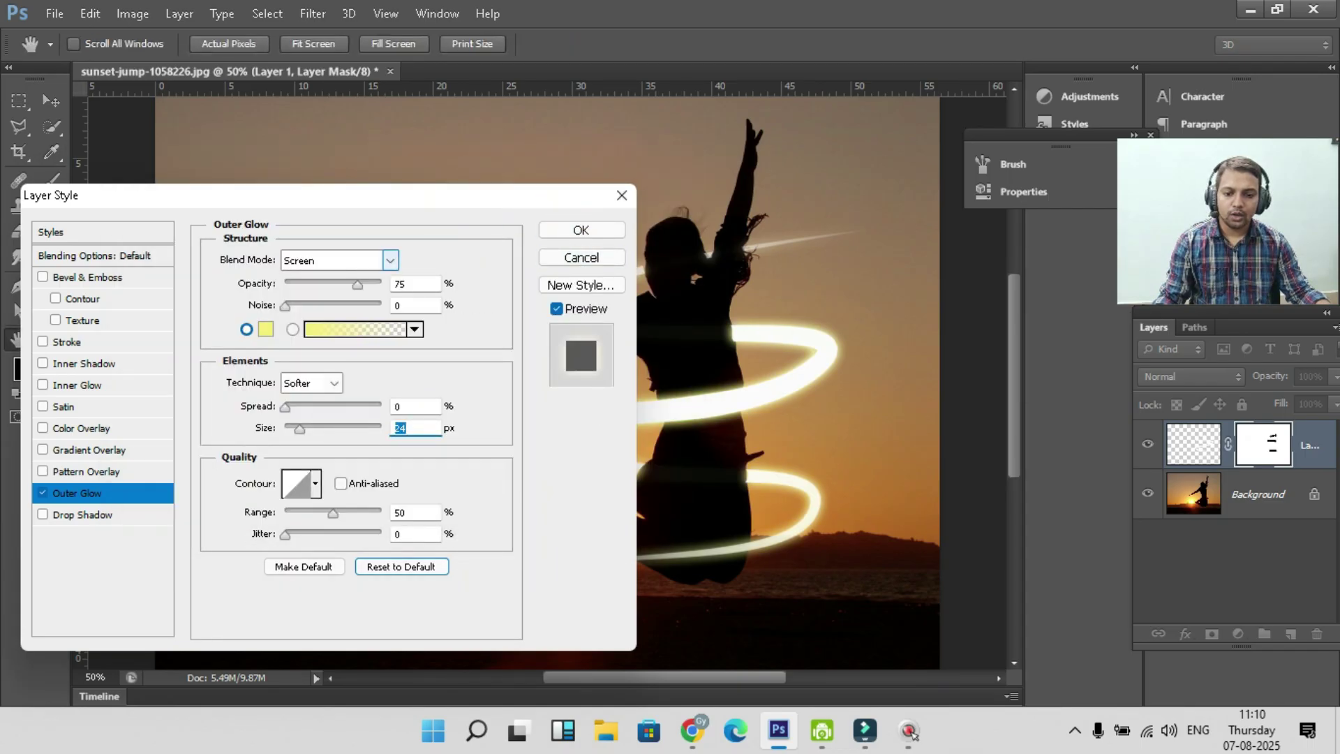
Step: Set the outer glow to a more saturated yellow with a size of 49 px, and apply the layer style
click(265, 328)
click(350, 228)
click(614, 215)
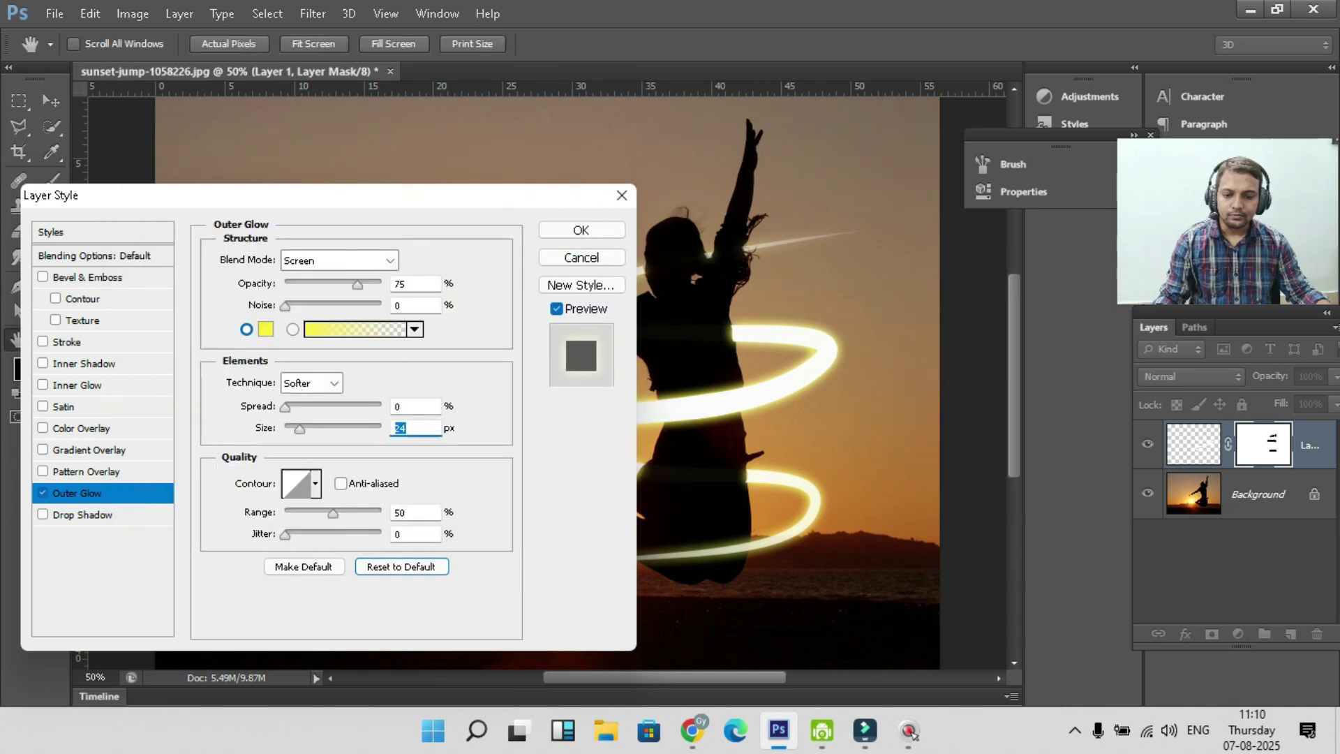
key(shift+Up)
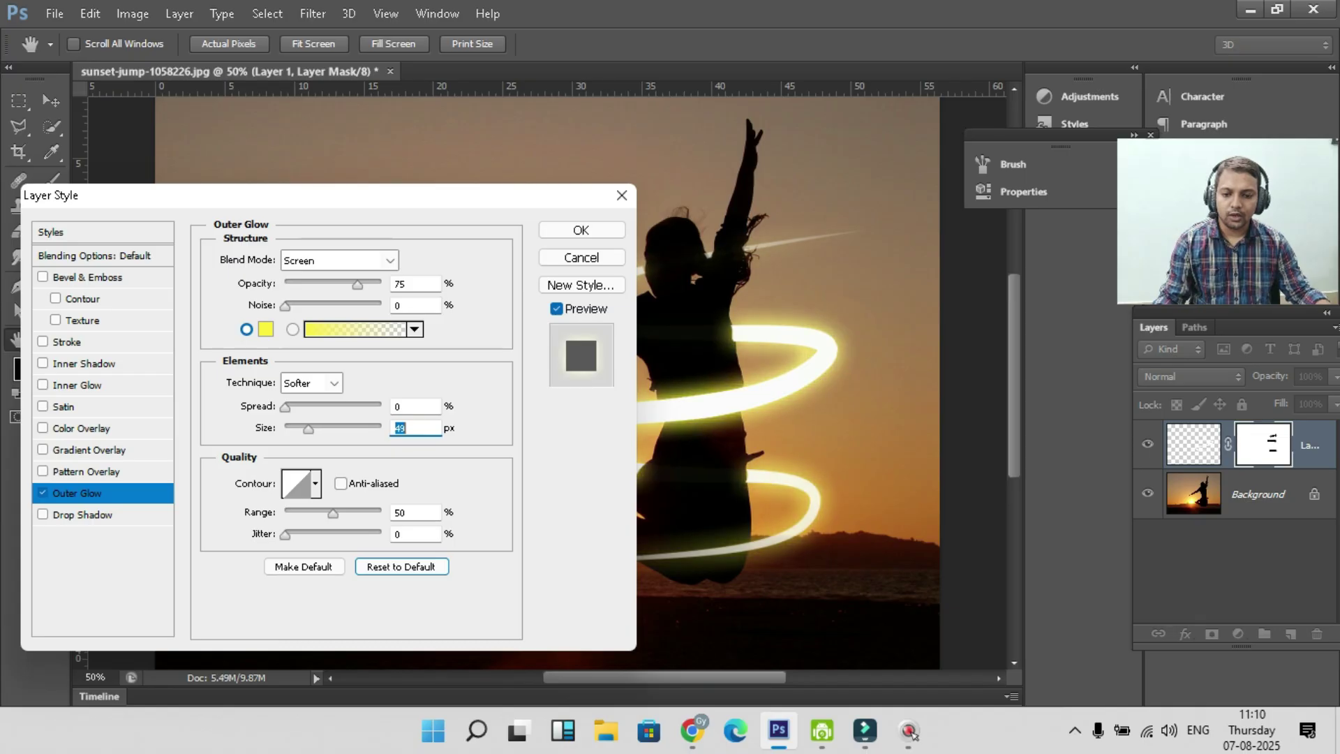
click(581, 229)
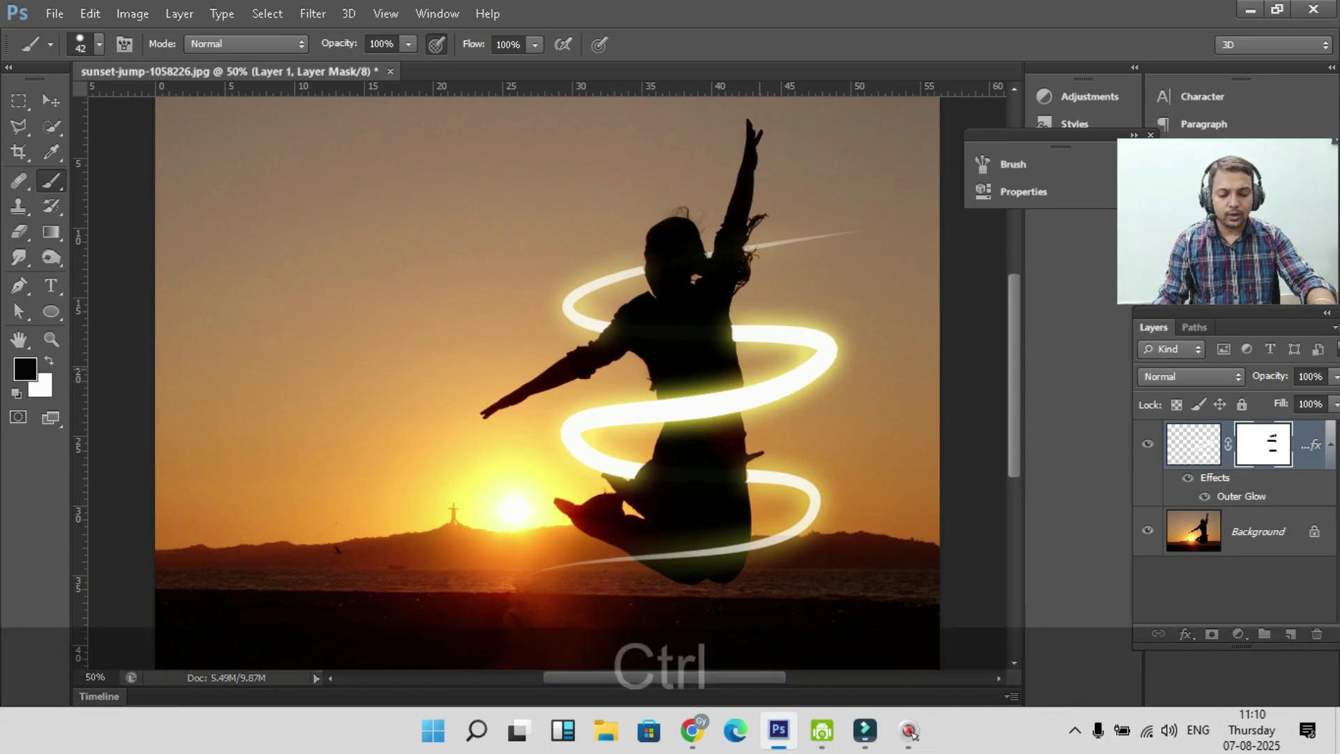
key(ctrl+minus)
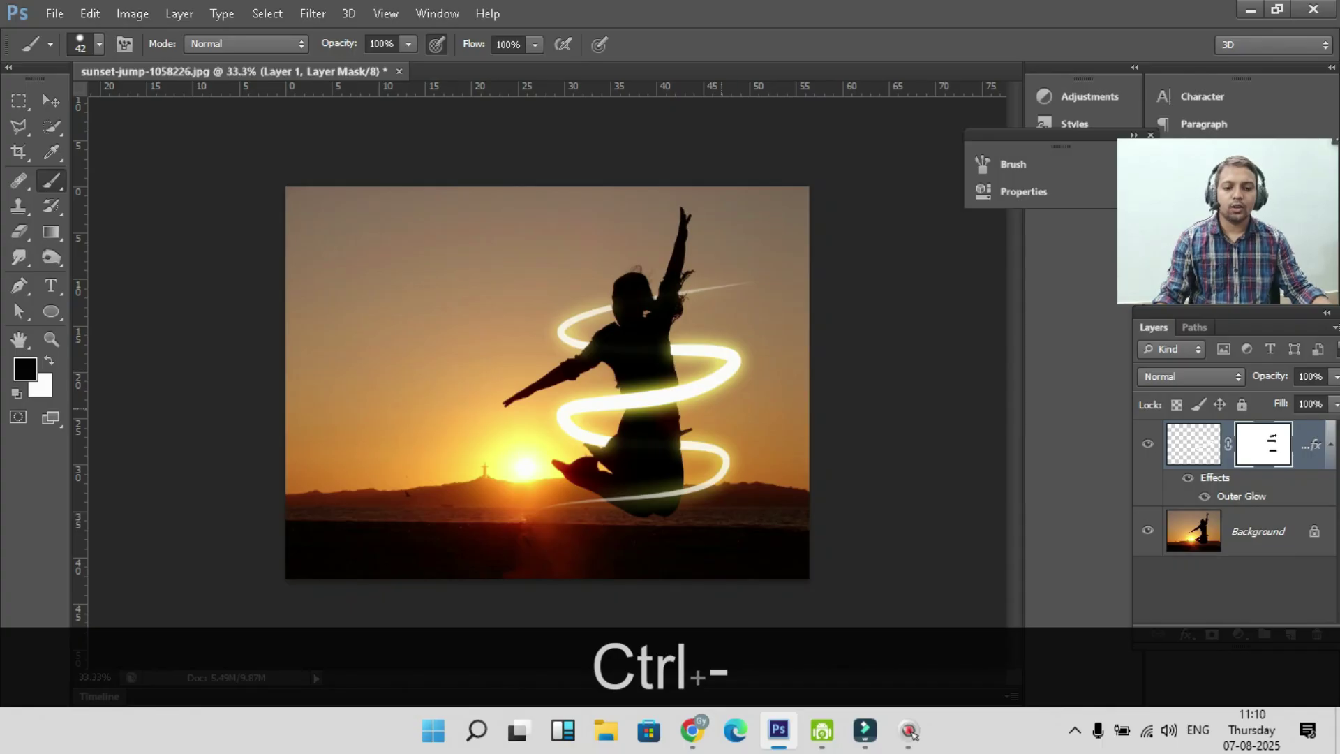